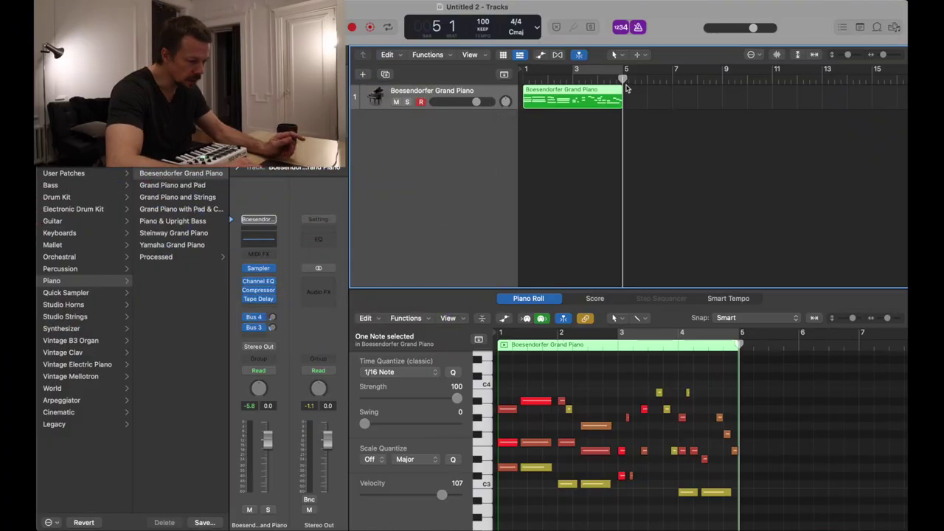
# - Split the piano region at bar 3, moving the first half to about bar 8 and the second half to bar 1
pyautogui.moveTo(623, 78); pyautogui.dragTo(573, 81)
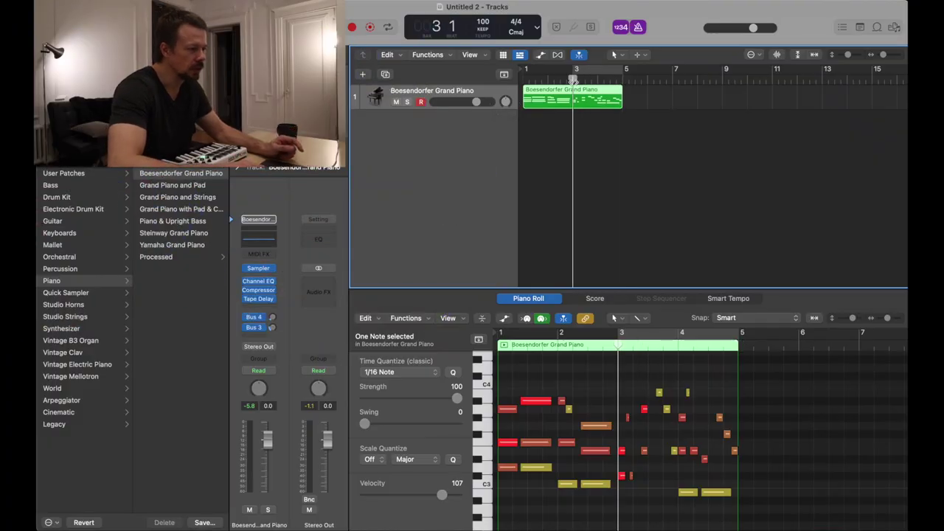
pyautogui.press('super+t')
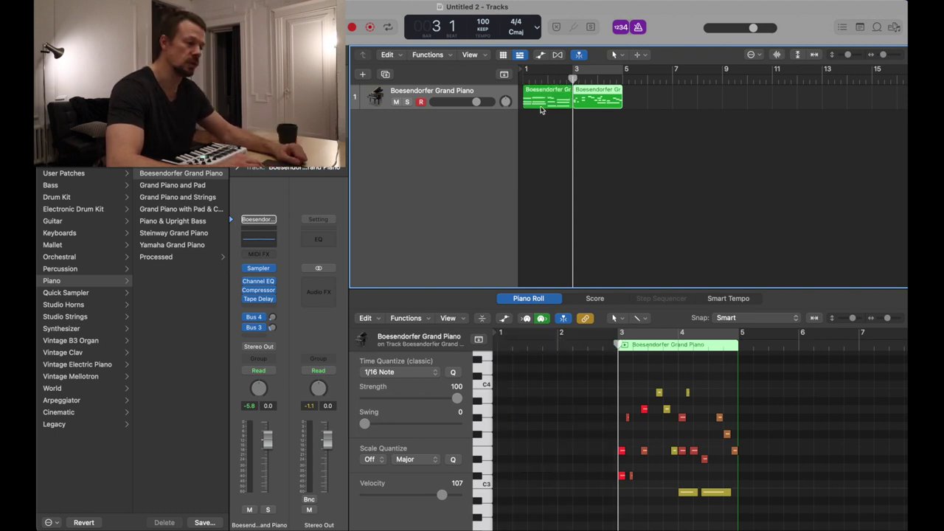
pyautogui.moveTo(543, 102); pyautogui.dragTo(709, 99)
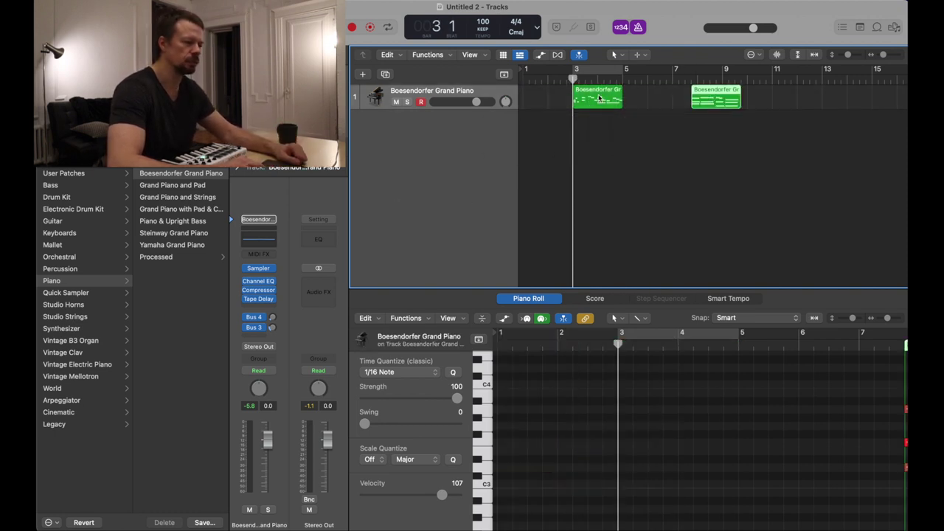
pyautogui.click(596, 98)
pyautogui.moveTo(596, 98); pyautogui.dragTo(550, 97)
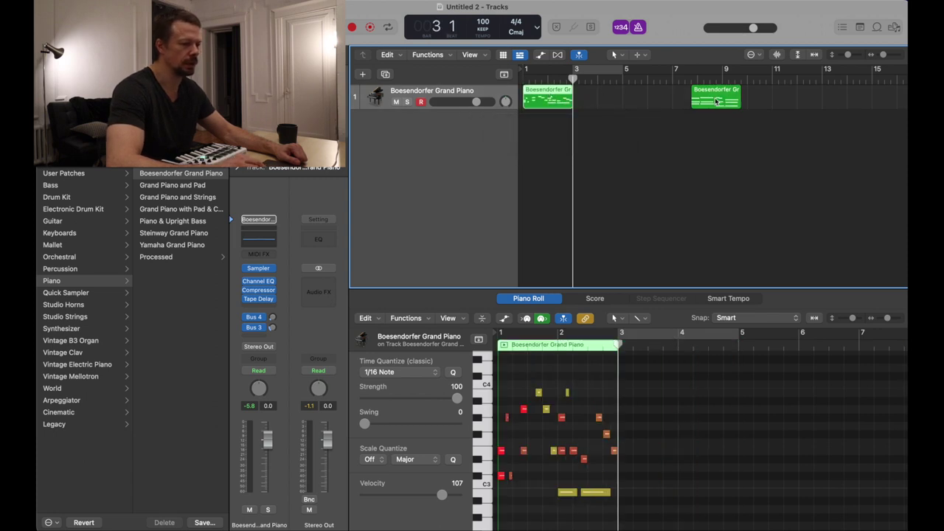
# - Duplicate the Boesendorfer Grand Piano track and move the region at bar 1 onto the new second track
pyautogui.scroll(-5, 715, 101)
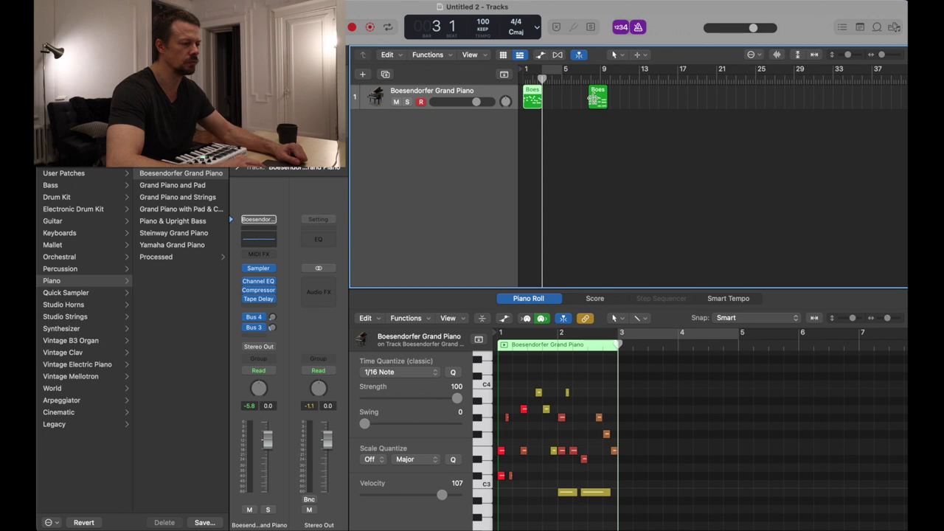
pyautogui.press('super+d')
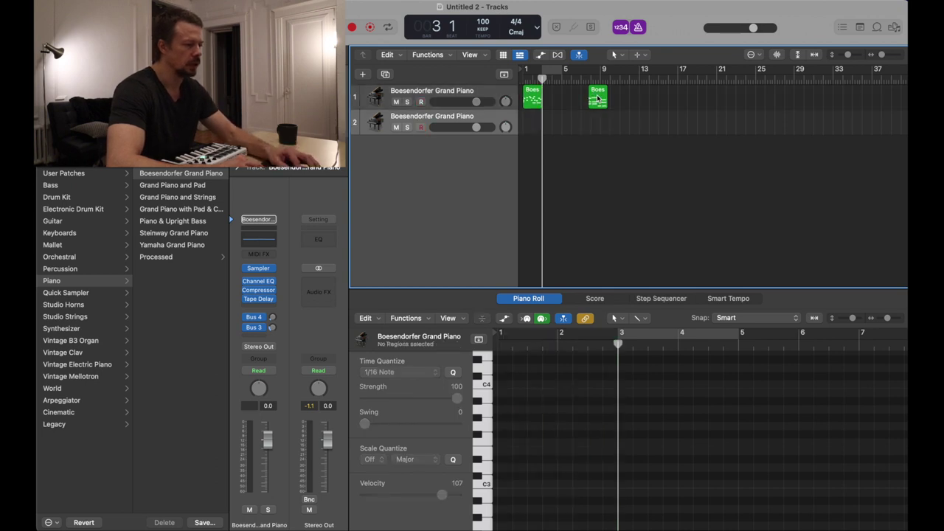
pyautogui.moveTo(530, 98); pyautogui.dragTo(531, 124)
# - Move the remaining chord region on the first piano track back to bar 1
pyautogui.moveTo(593, 98); pyautogui.dragTo(521, 100)
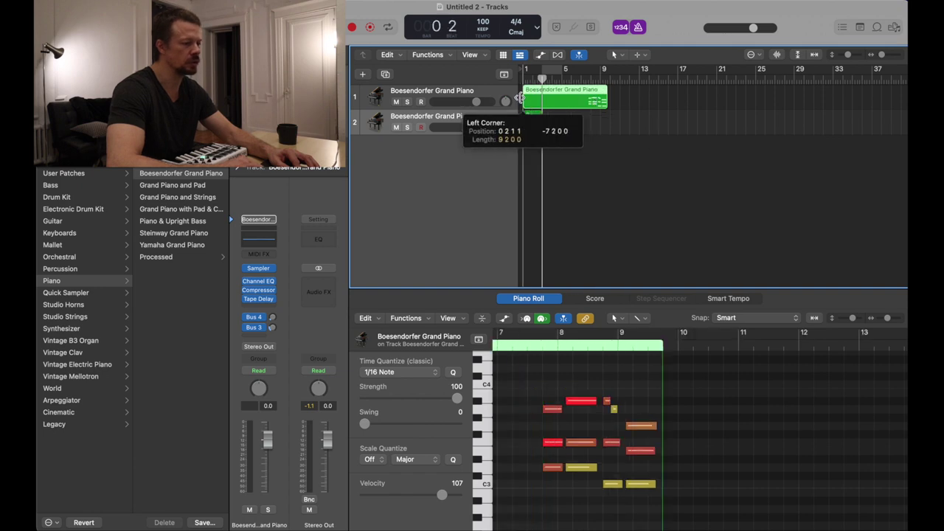
pyautogui.click(635, 99)
pyautogui.moveTo(598, 104); pyautogui.dragTo(537, 109)
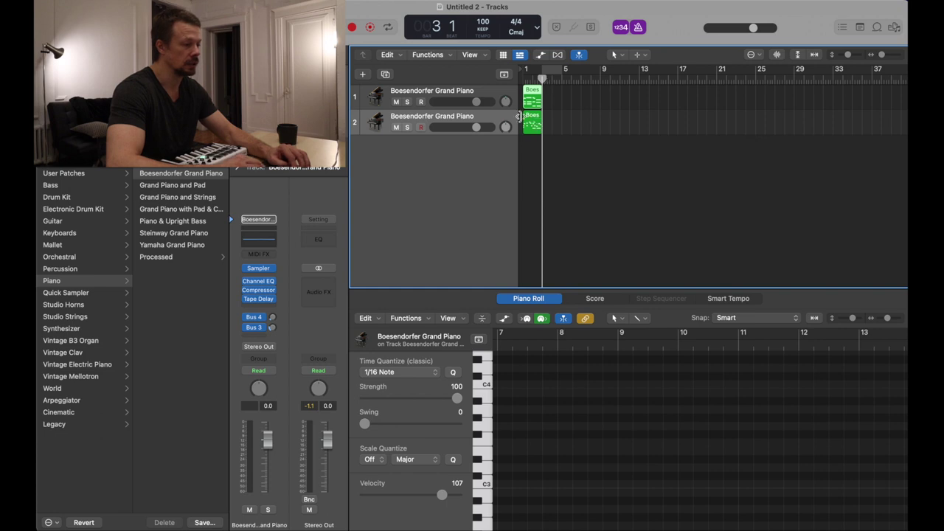
# - Create one software instrument track and load the Oliver Kit 1 user patch on it
pyautogui.click(362, 74)
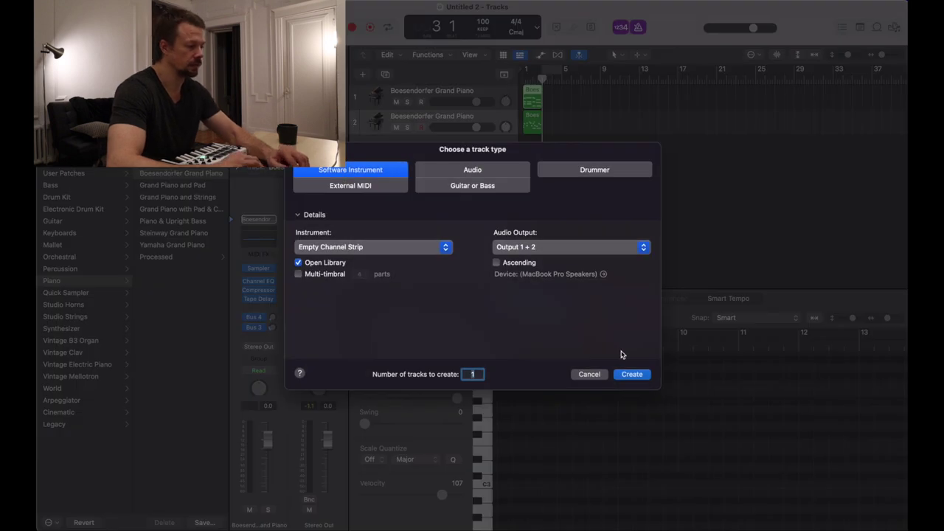
pyautogui.click(639, 376)
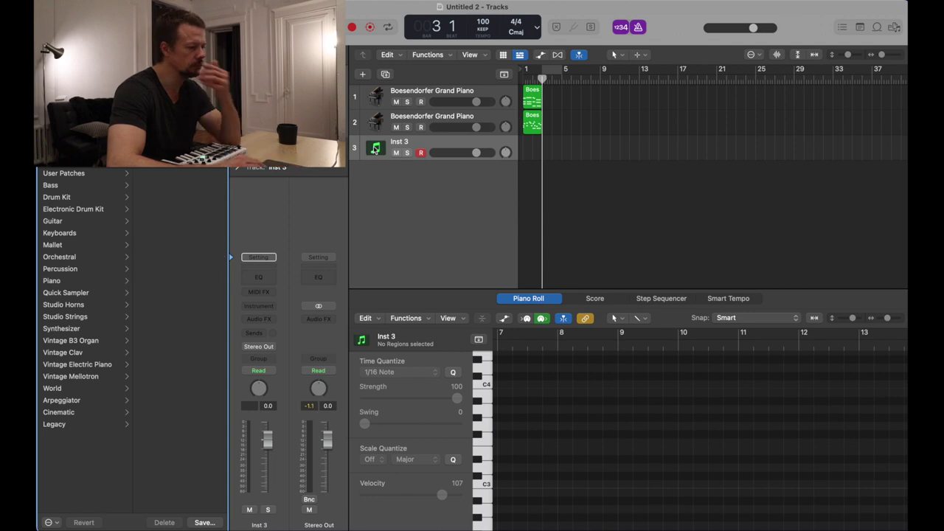
pyautogui.click(80, 174)
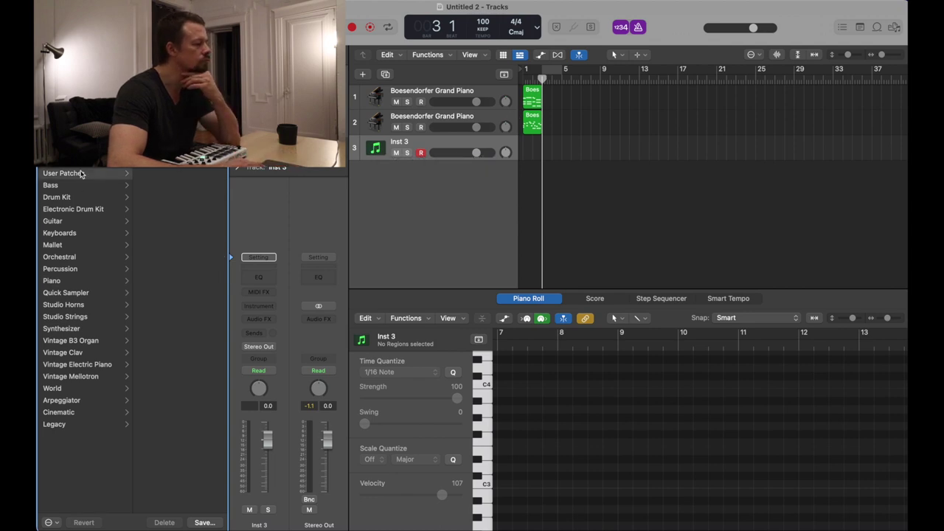
pyautogui.click(153, 174)
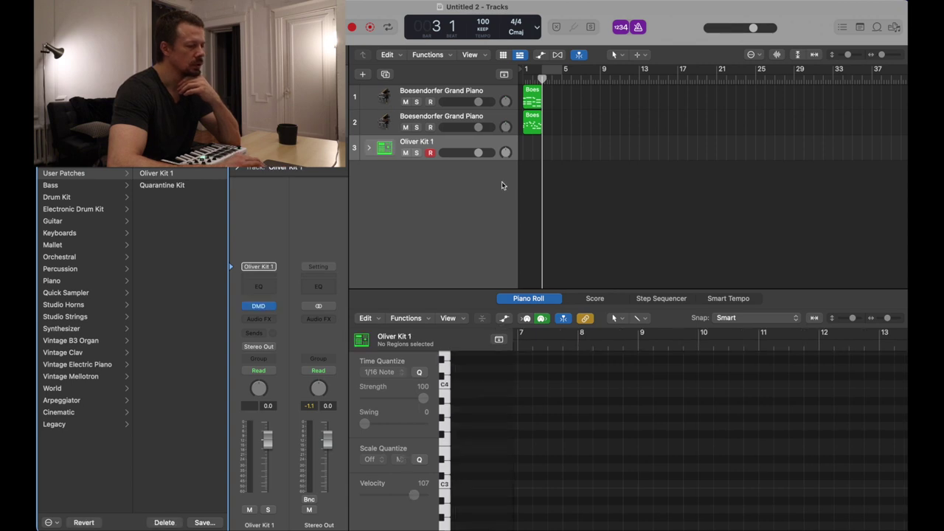
# - Create a pattern region at bar 1 on the Oliver Kit 1 track
pyautogui.moveTo(543, 80); pyautogui.dragTo(500, 86)
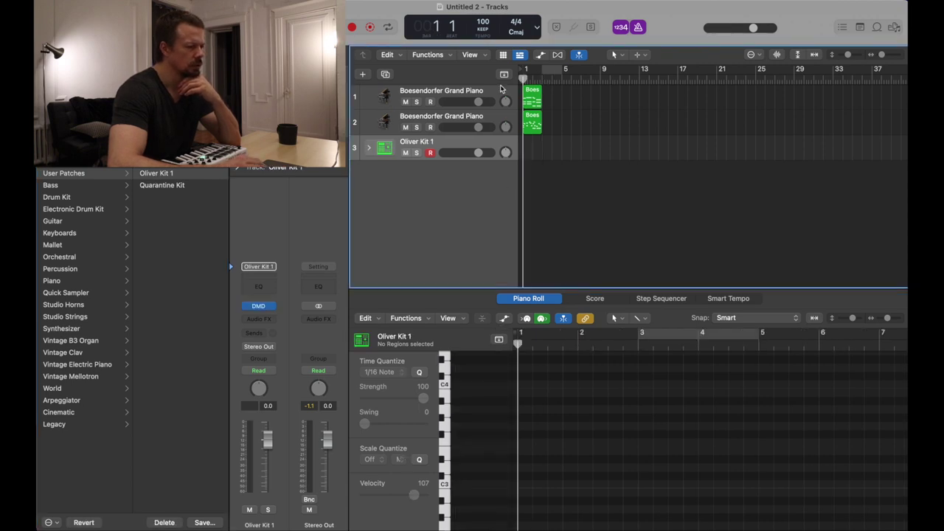
pyautogui.rightClick(531, 152)
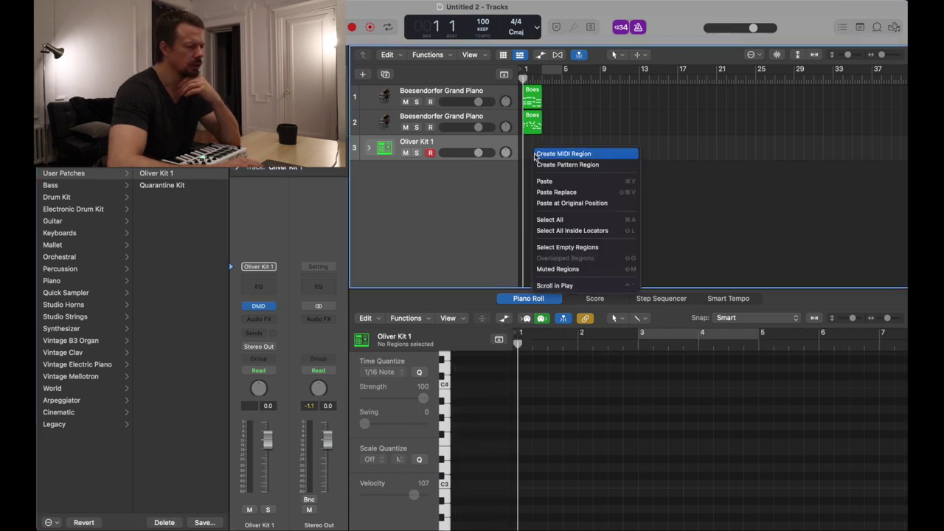
pyautogui.click(543, 165)
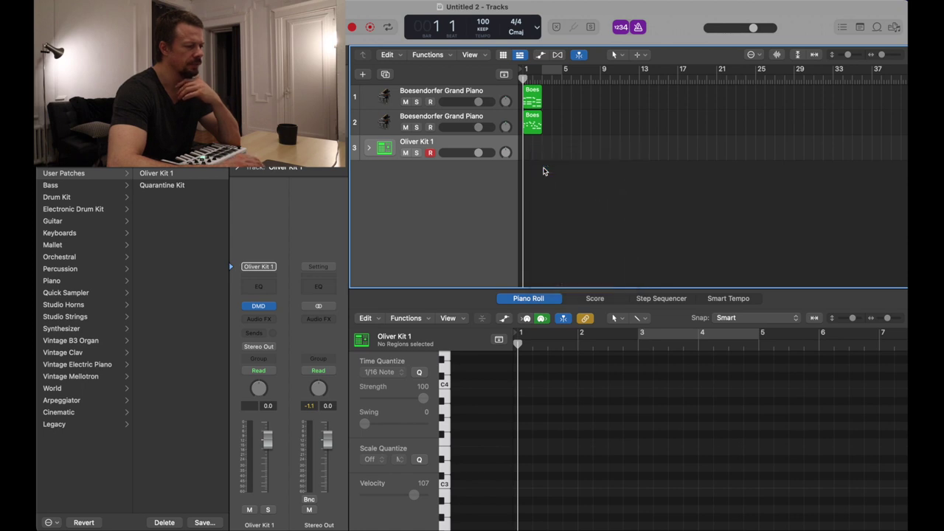
# - Loop the piano region on track 2 up to bar 5, matching the drum pattern region's length
pyautogui.moveTo(544, 119); pyautogui.dragTo(561, 118)
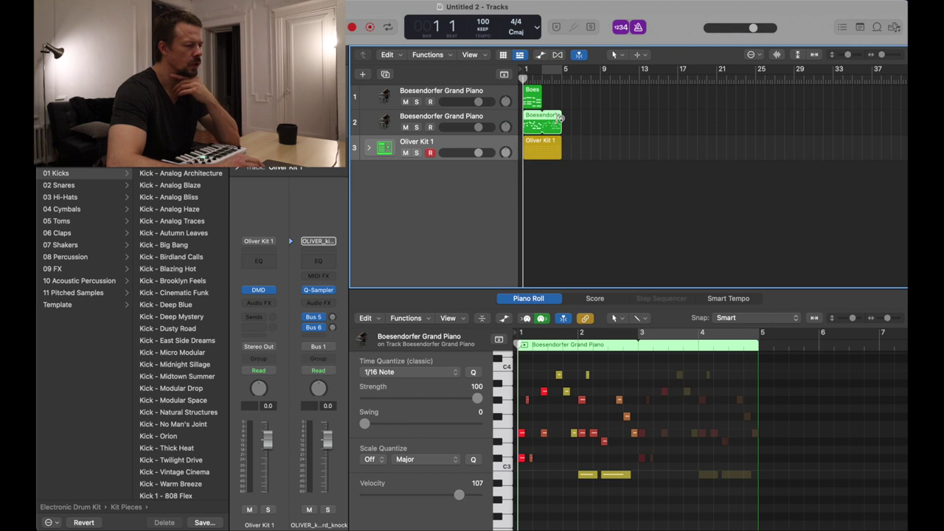
pyautogui.press('super+Right')
pyautogui.press('super+Right')
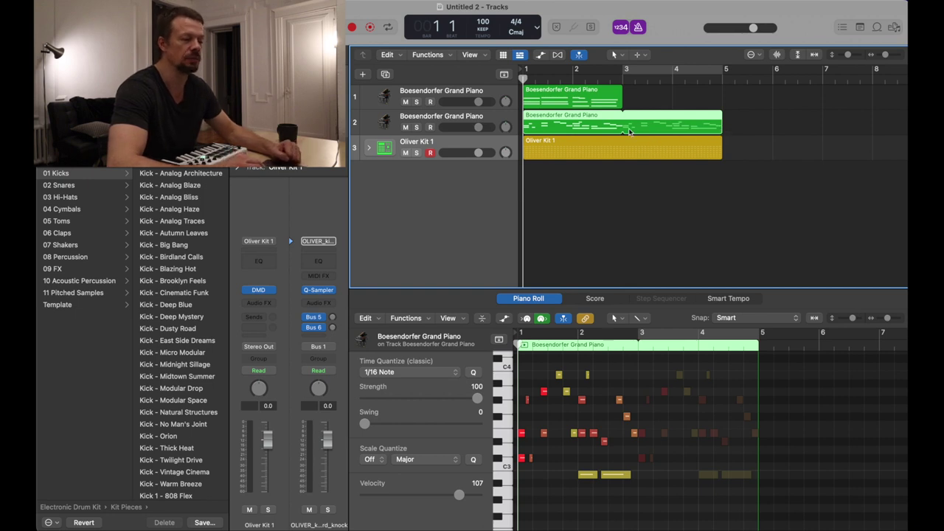
pyautogui.click(618, 75)
pyautogui.click(523, 79)
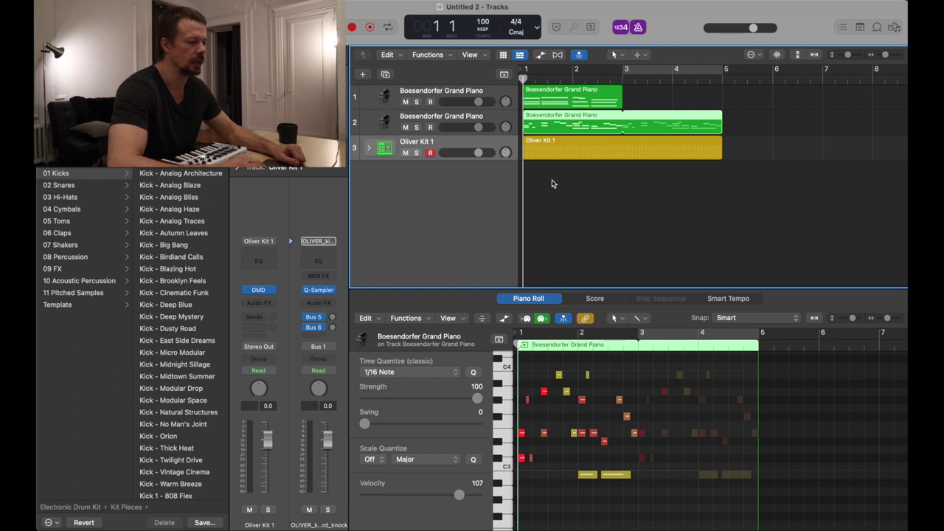
# - Open the Oliver Kit 1 pattern and switch on the hard kick at step 1 and the short clap at step 9
pyautogui.click(554, 151)
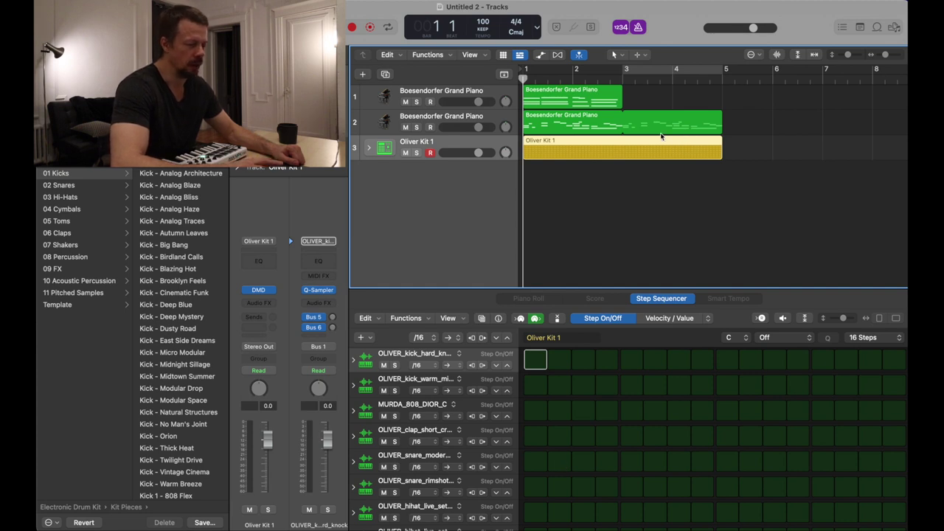
pyautogui.click(536, 360)
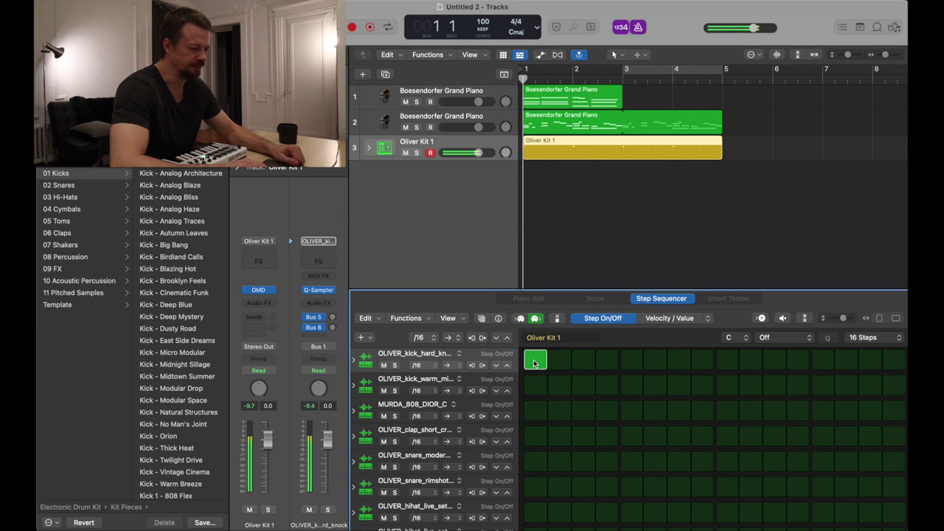
pyautogui.click(727, 436)
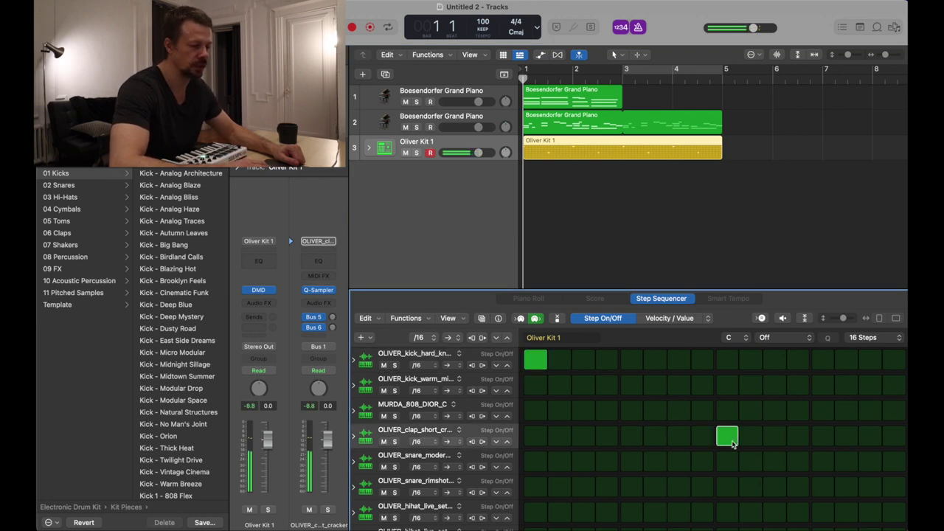
# - Mute the first piano track and play the drum pattern with the second piano from bar 1
pyautogui.press('space')
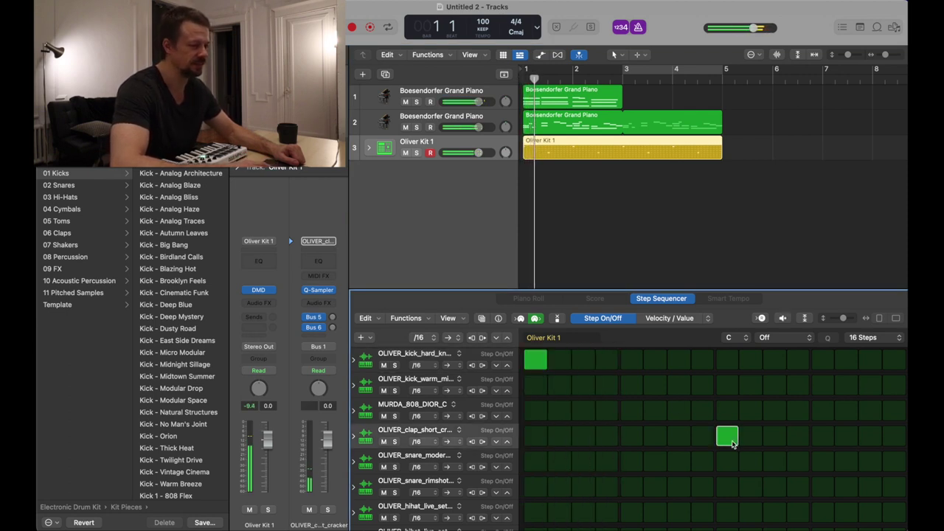
pyautogui.click(406, 102)
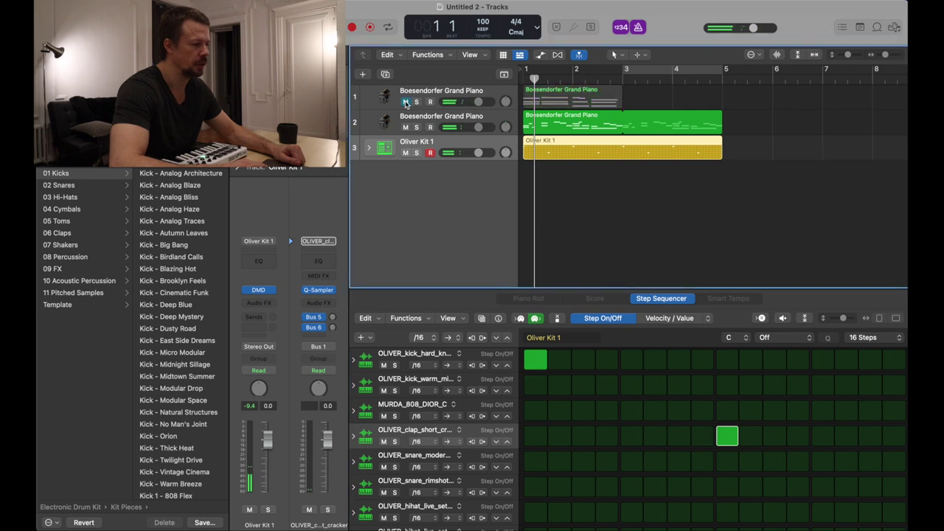
pyautogui.press('space')
pyautogui.press('space')
pyautogui.press('space')
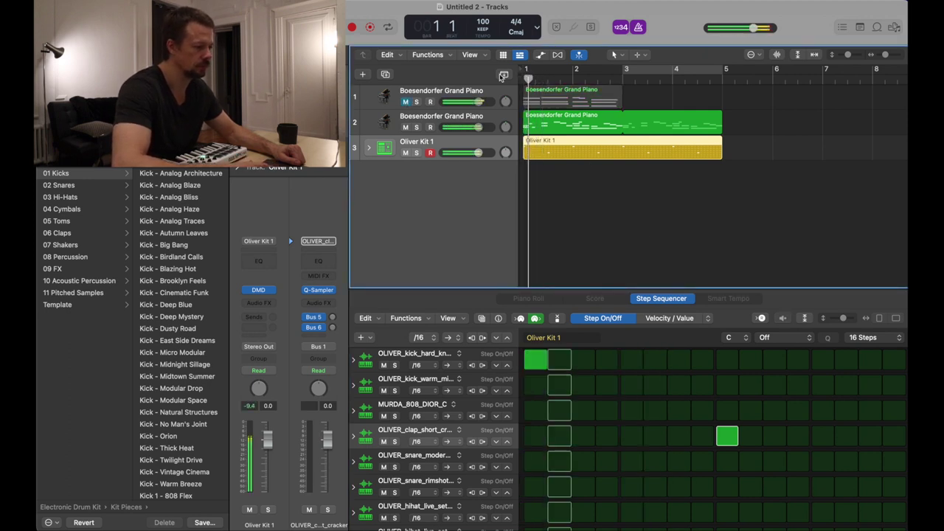
pyautogui.press('space')
pyautogui.press('Return')
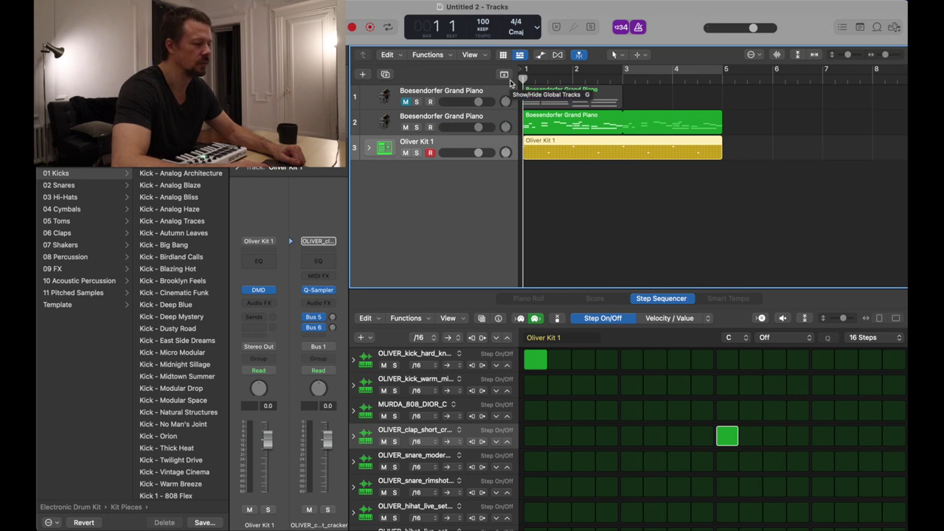
pyautogui.press('space')
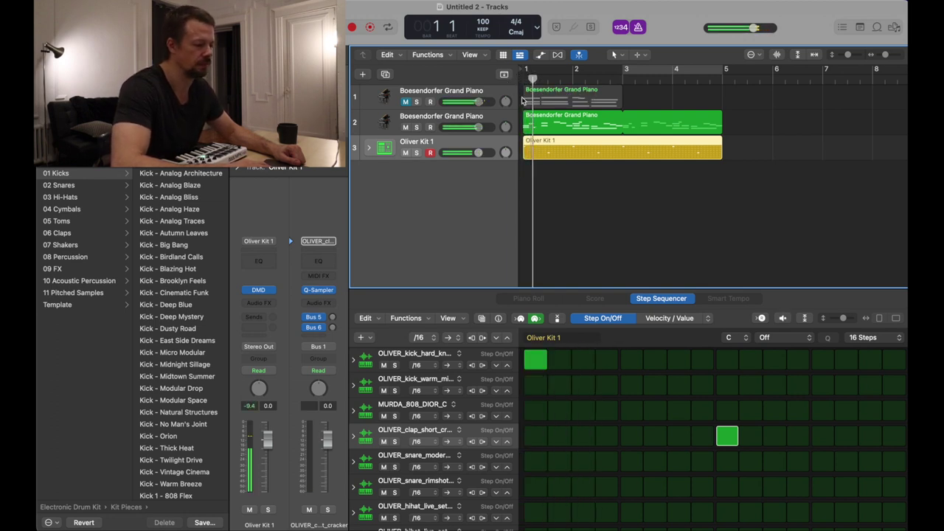
# - Add hard kicks at steps 4 and 7, and set the cycle range from bar 1 to bar 3
pyautogui.click(606, 360)
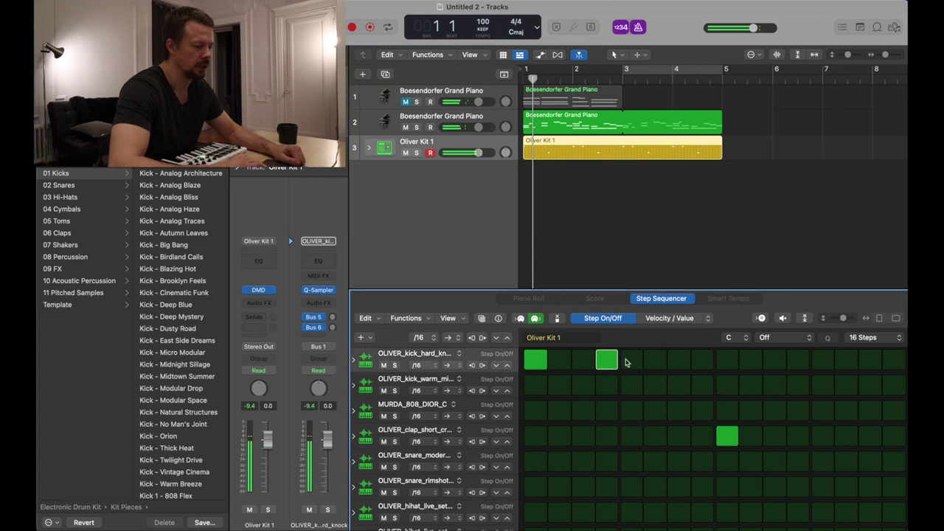
pyautogui.click(677, 361)
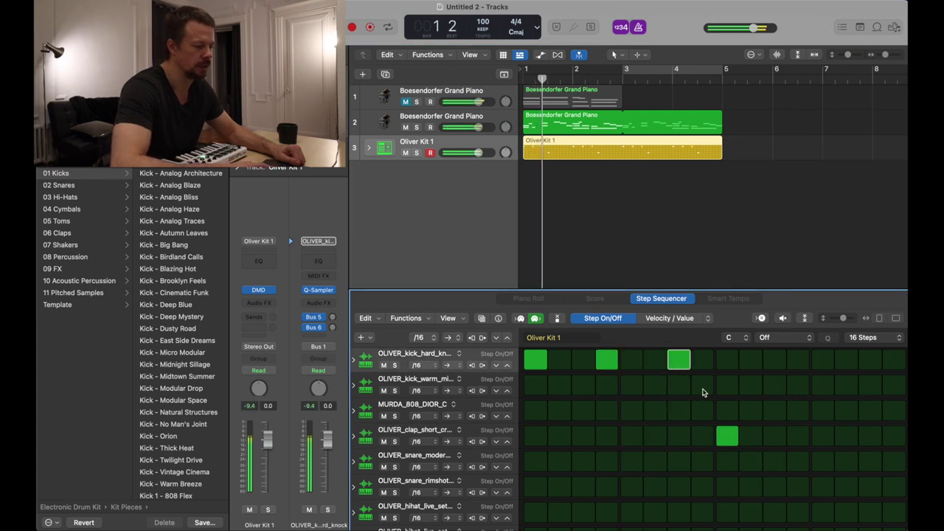
pyautogui.moveTo(651, 70); pyautogui.dragTo(525, 70)
pyautogui.moveTo(649, 69); pyautogui.dragTo(623, 69)
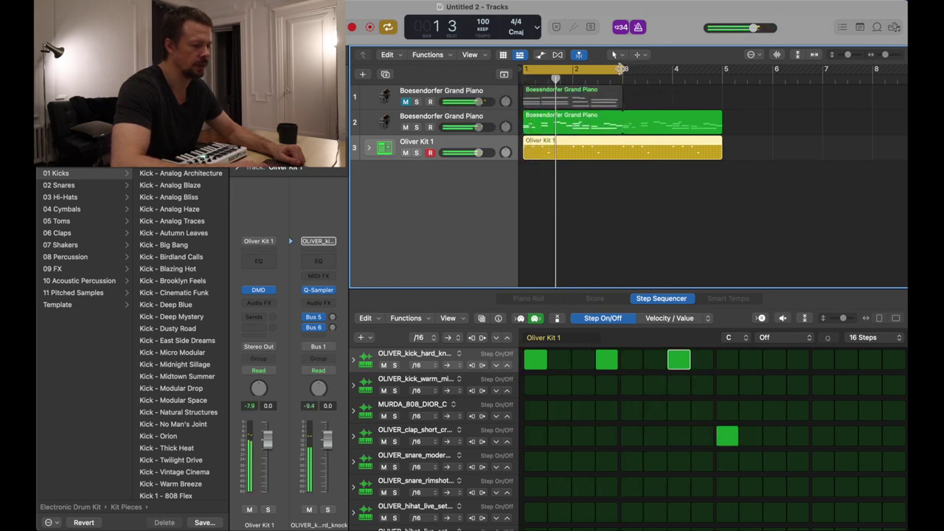
# - Remove the clap at step 9 and add a hard kick at step 10 during playback
pyautogui.click(727, 436)
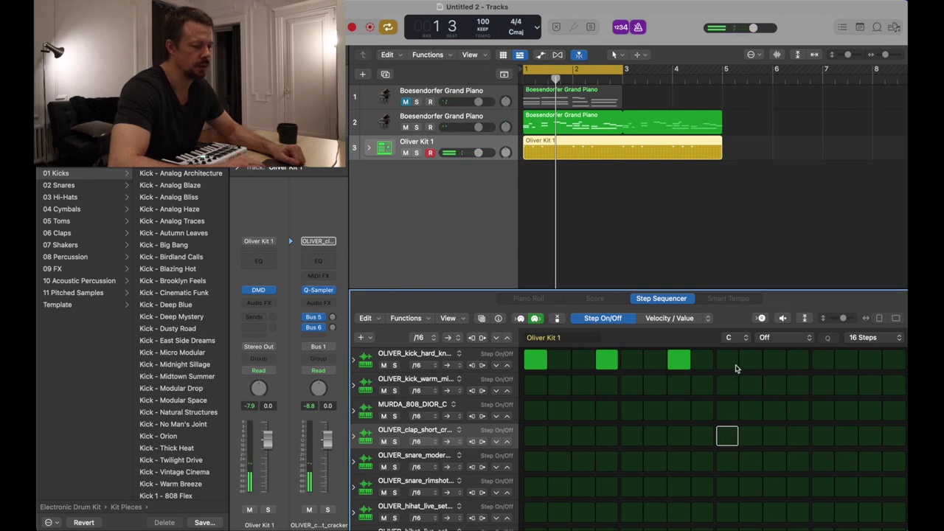
pyautogui.press('space')
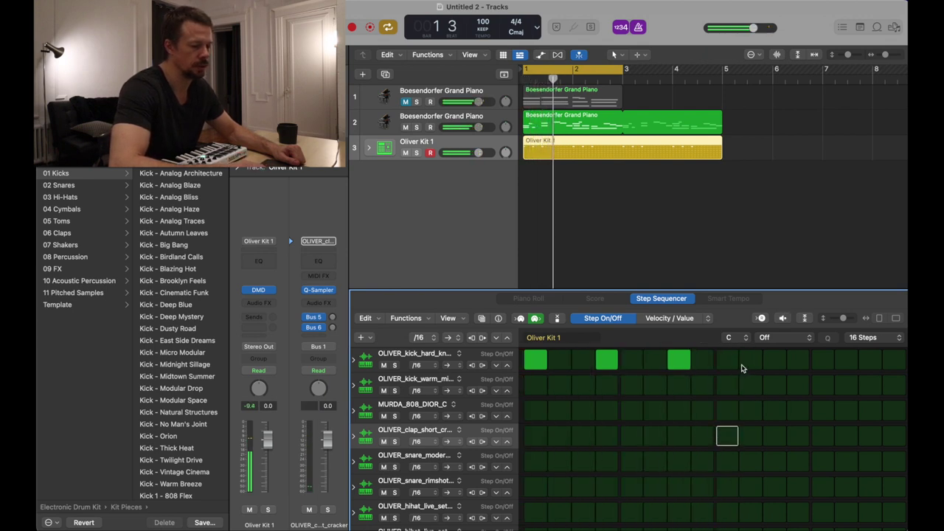
pyautogui.click(748, 365)
# - Place short claps at steps 11 and 13, leaving step 12 off
pyautogui.moveTo(776, 437); pyautogui.dragTo(798, 439)
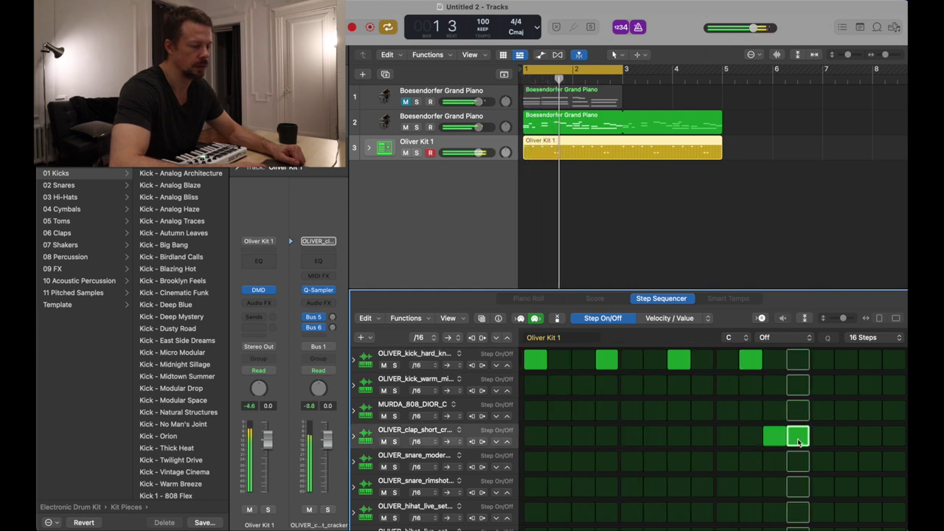
pyautogui.click(798, 439)
pyautogui.click(821, 436)
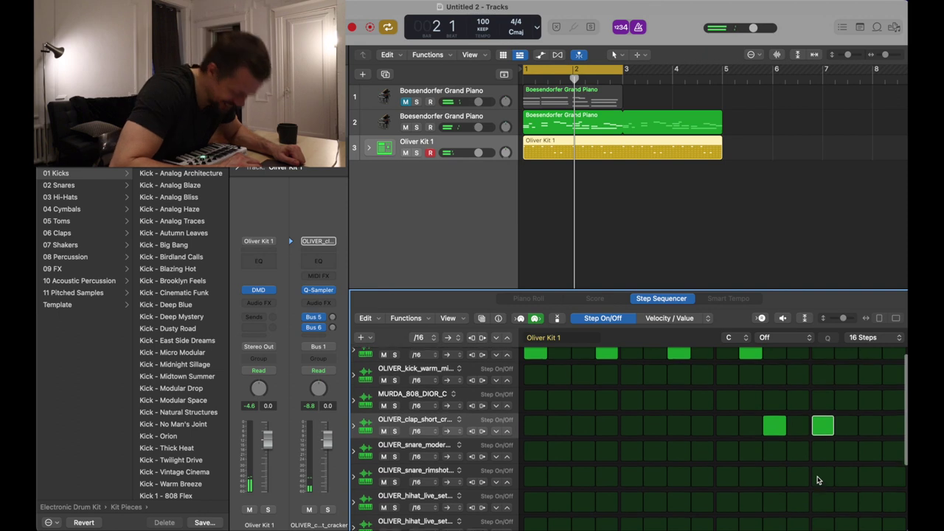
# - Place closed hi-hats at steps 1, 5, 9 and 13 of the Oliver Kit 1 pattern
pyautogui.scroll(1, 817, 480)
pyautogui.scroll(-1, 818, 480)
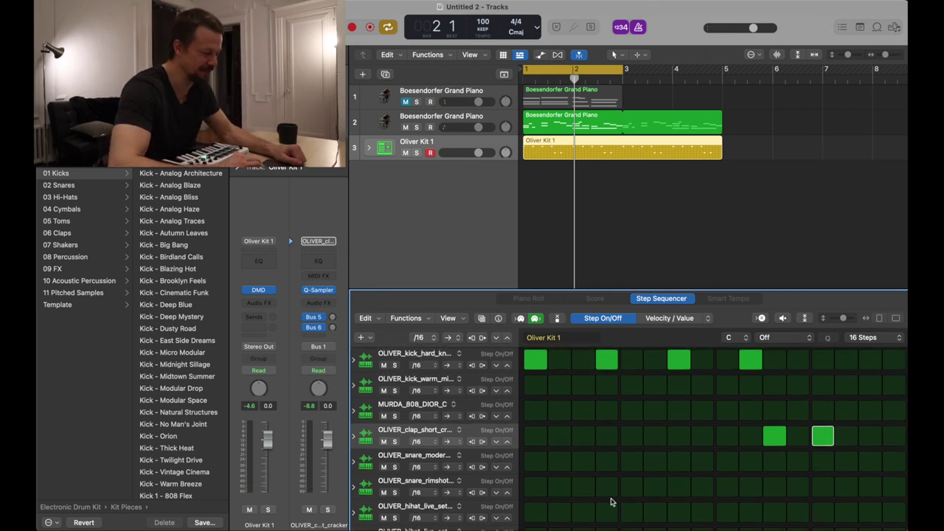
pyautogui.click(535, 513)
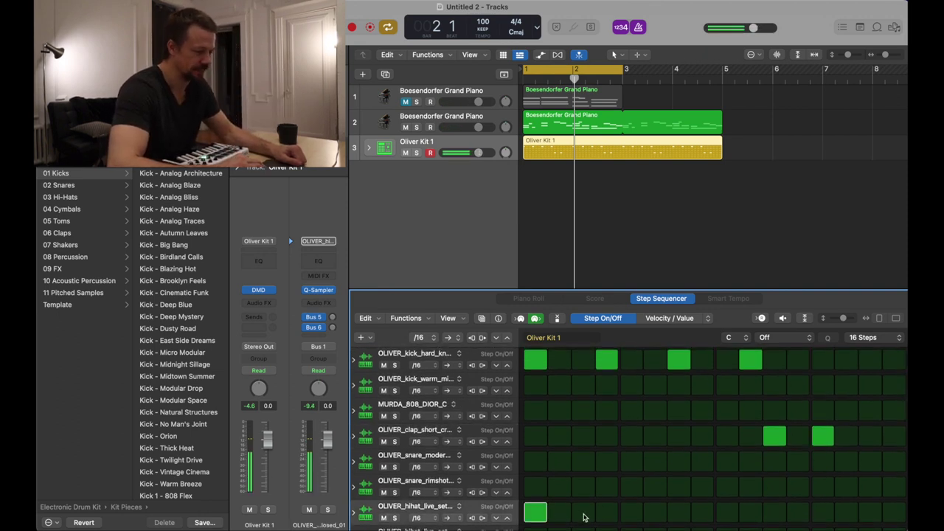
pyautogui.click(628, 516)
pyautogui.click(729, 516)
pyautogui.click(824, 518)
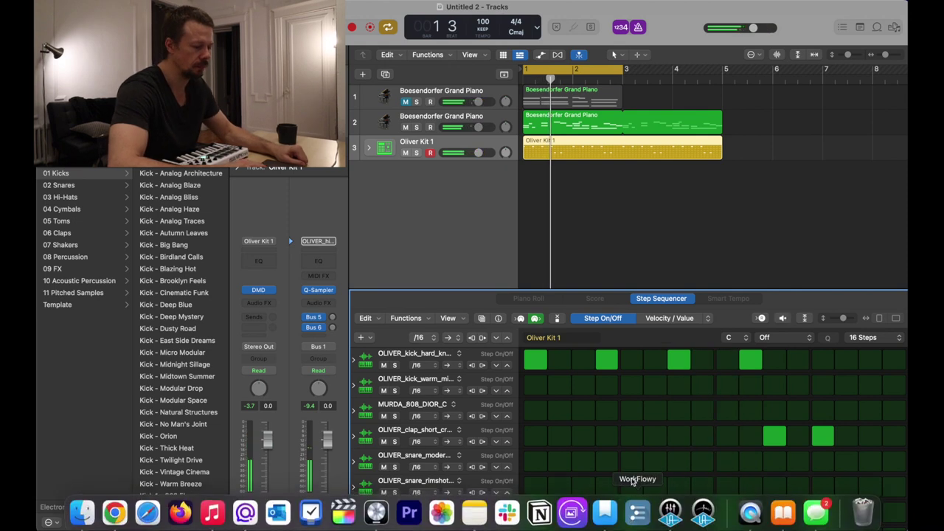
# - Remove the closed hi-hats at steps 5 and 9, add them at steps 2, 7 and 8, and play the pattern
pyautogui.click(559, 514)
pyautogui.click(631, 514)
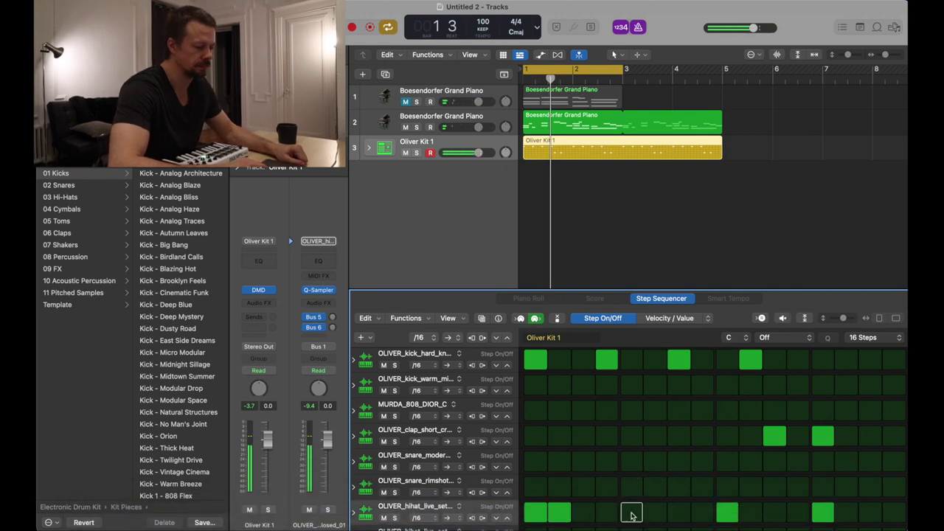
pyautogui.click(727, 512)
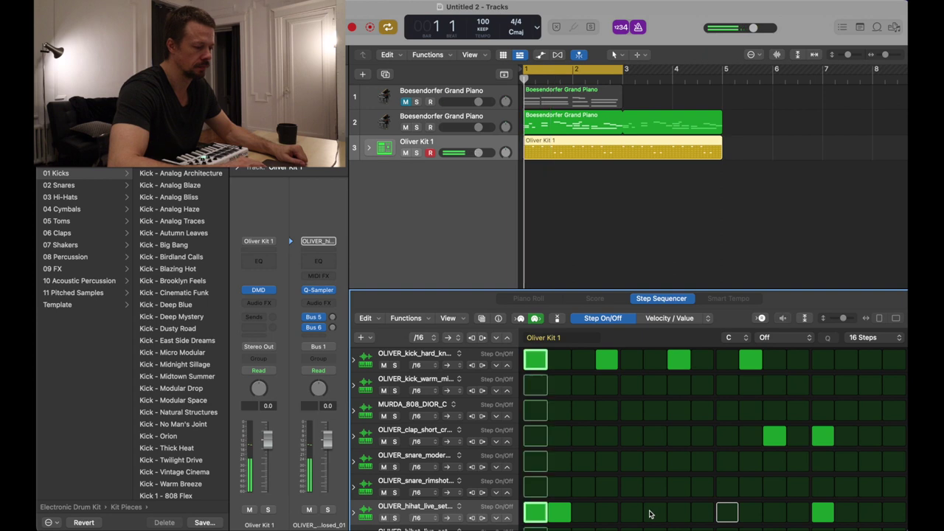
pyautogui.click(622, 511)
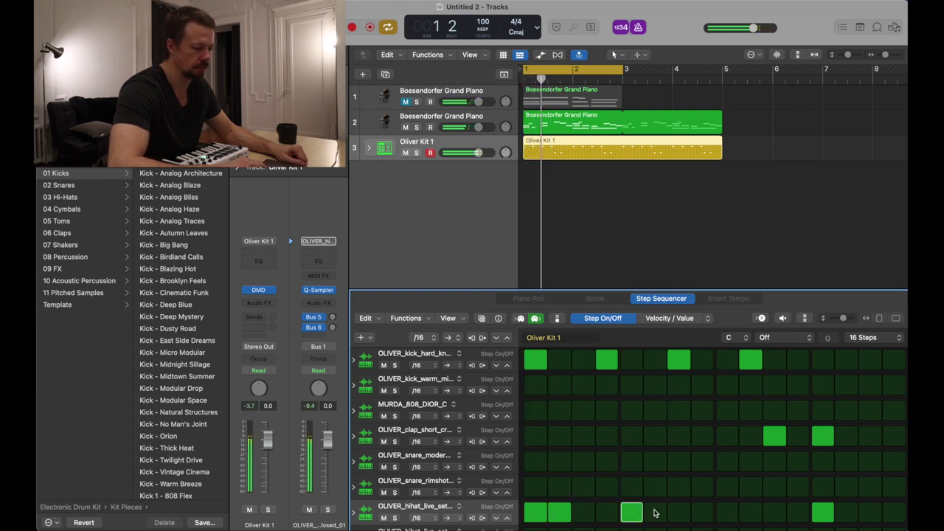
pyautogui.click(657, 512)
pyautogui.moveTo(635, 512); pyautogui.dragTo(656, 514)
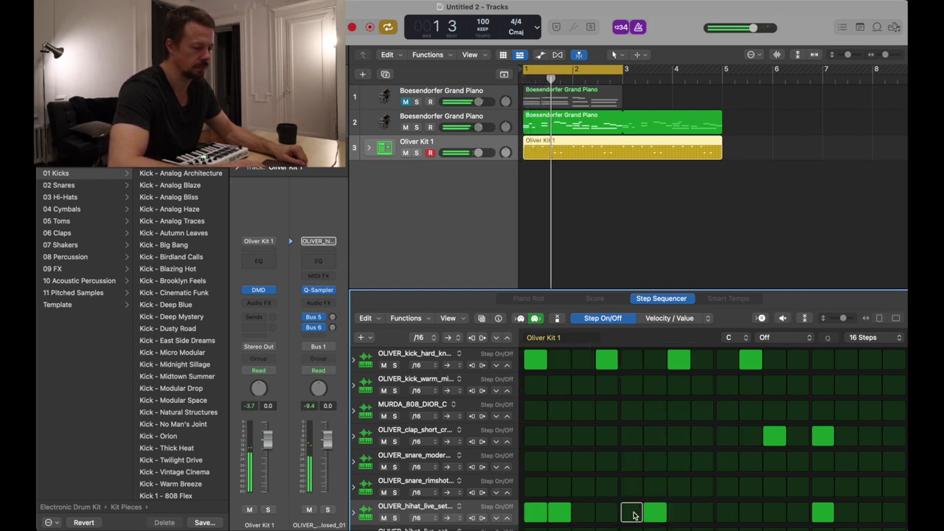
pyautogui.click(679, 513)
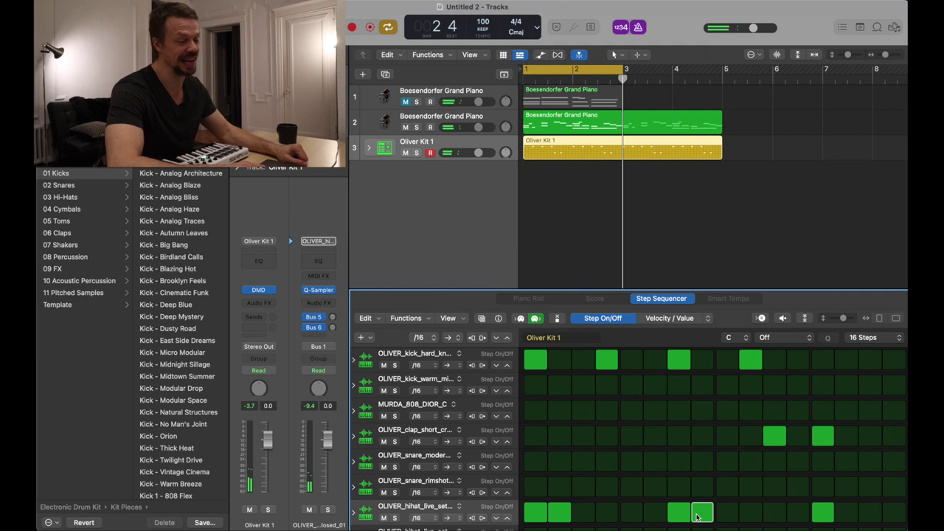
pyautogui.press('space')
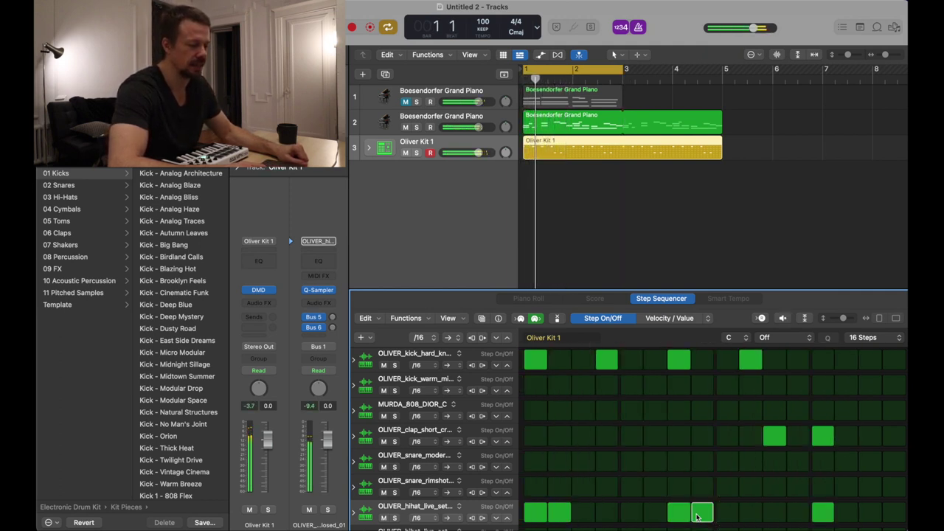
# - Extend the pattern to 32 steps and remove the short clap at step 13 of the second page
pyautogui.click(863, 338)
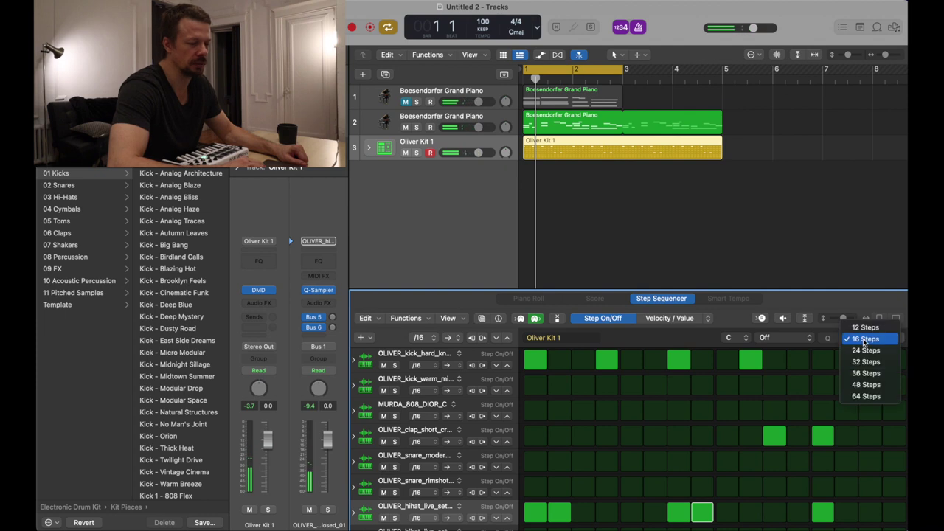
pyautogui.click(866, 362)
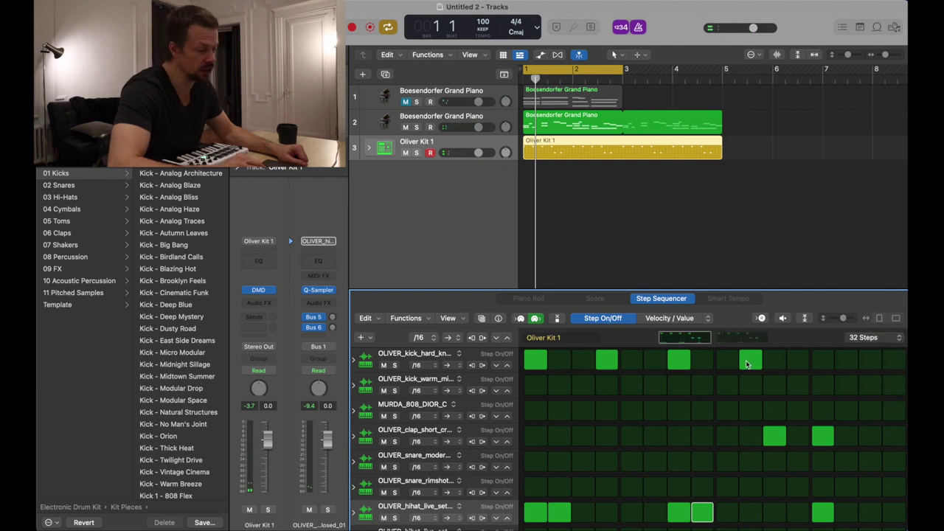
pyautogui.click(821, 436)
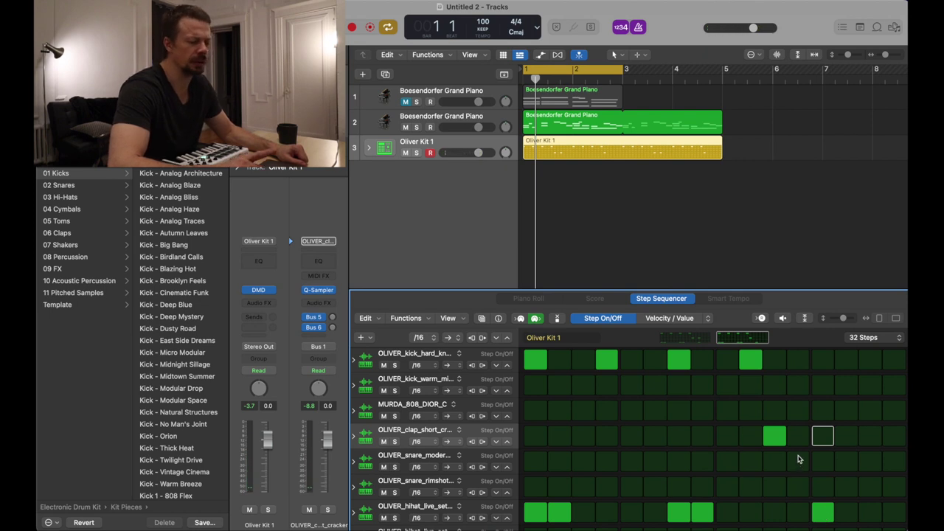
pyautogui.click(692, 339)
pyautogui.press('space')
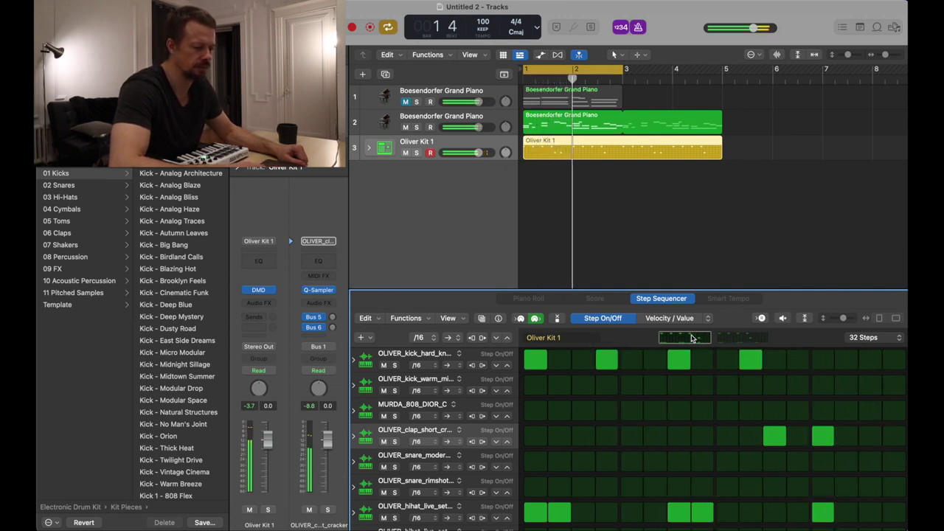
# - Add a hard kick at step 15 of the first page and clear the second page's kicks at steps 4, 7 and 10
pyautogui.click(871, 360)
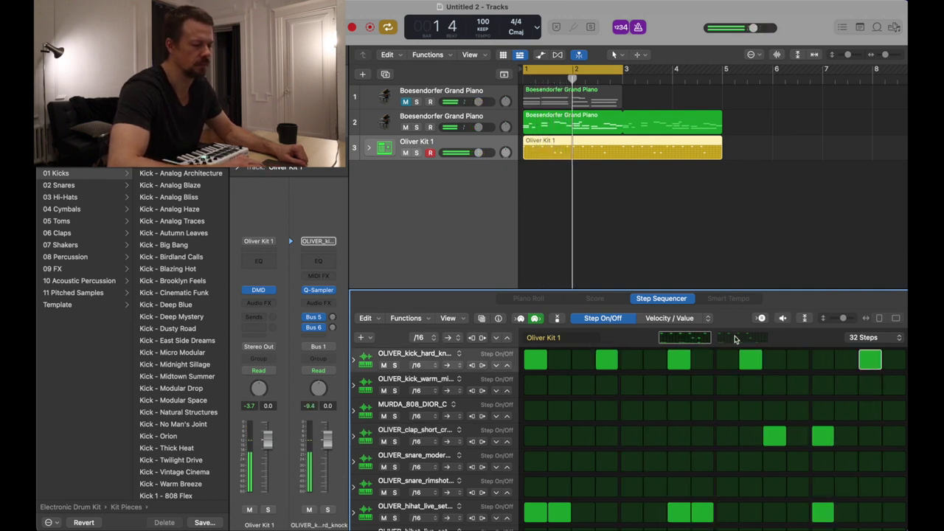
pyautogui.click(735, 338)
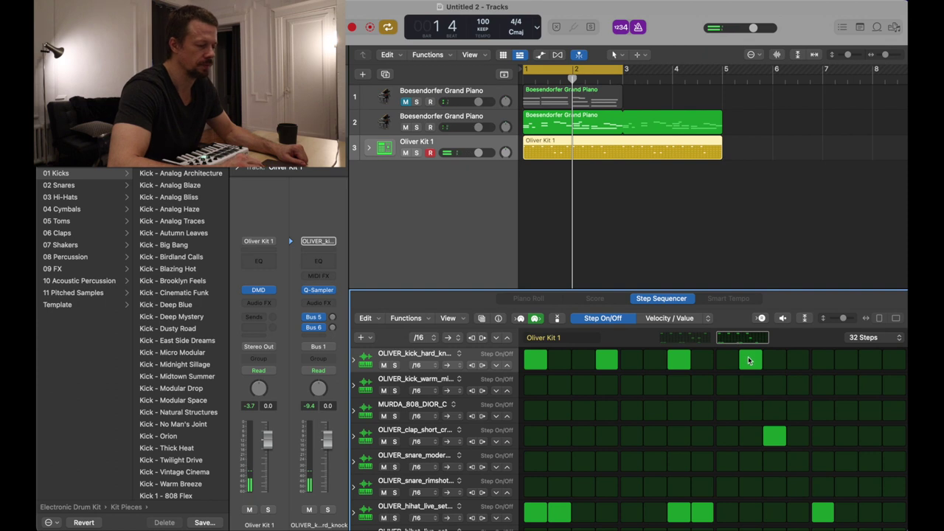
pyautogui.moveTo(749, 360); pyautogui.dragTo(582, 358)
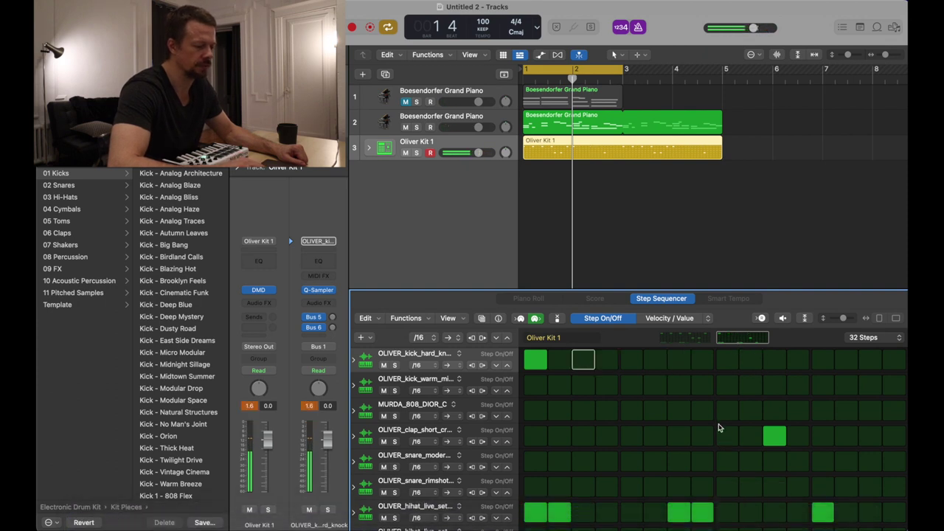
# - Add hard kicks at steps 3 and 4 of the second page while checking them in playback
pyautogui.press('space')
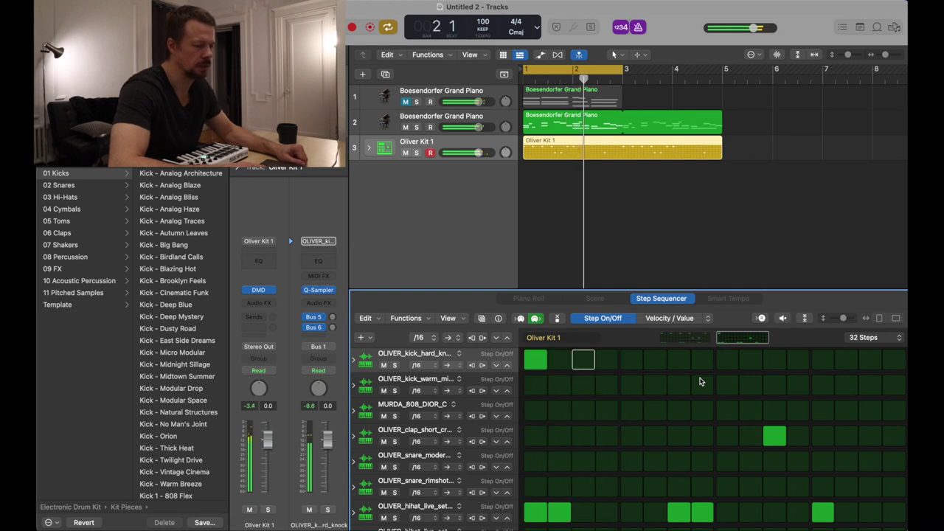
pyautogui.click(583, 360)
pyautogui.press('space')
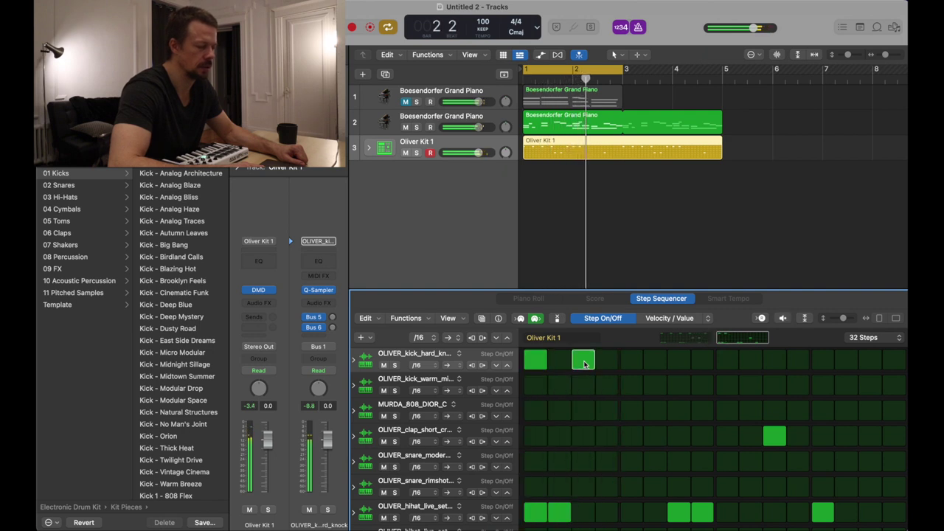
pyautogui.click(609, 364)
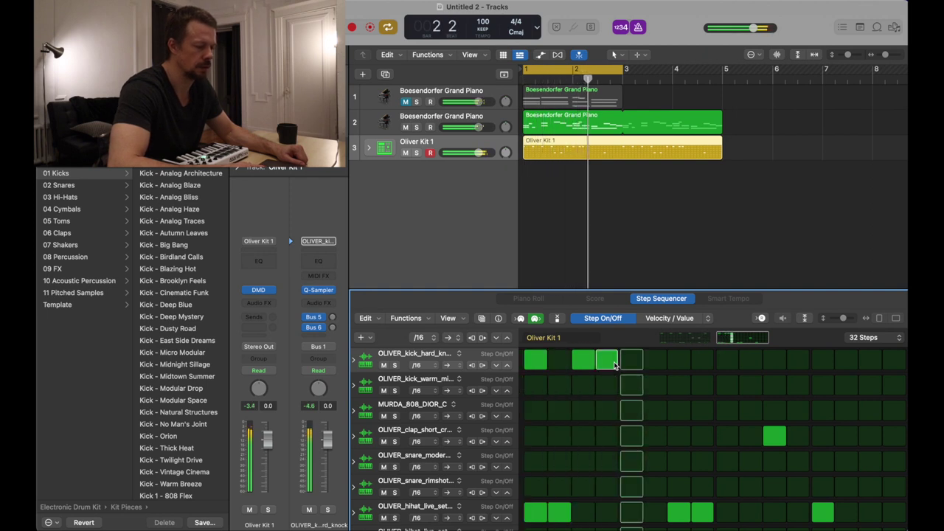
# - Try second-page claps at steps 6, 7 and 9 with kicks at 6 and 8, settling on claps at 11 and 13
pyautogui.click(640, 441)
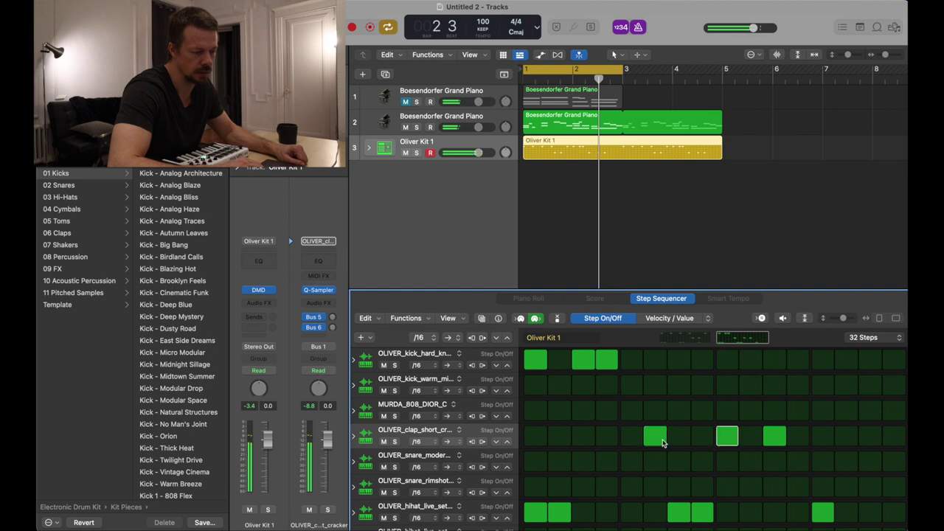
pyautogui.click(663, 443)
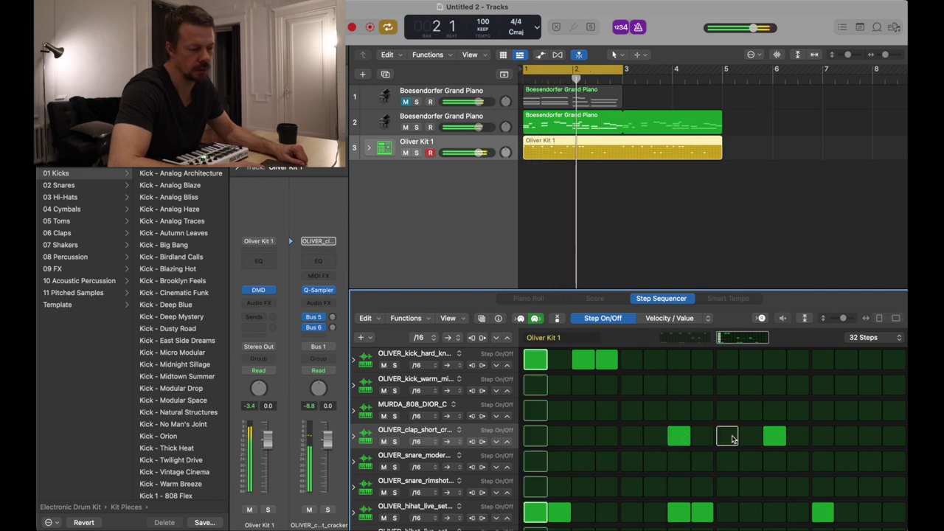
pyautogui.click(660, 366)
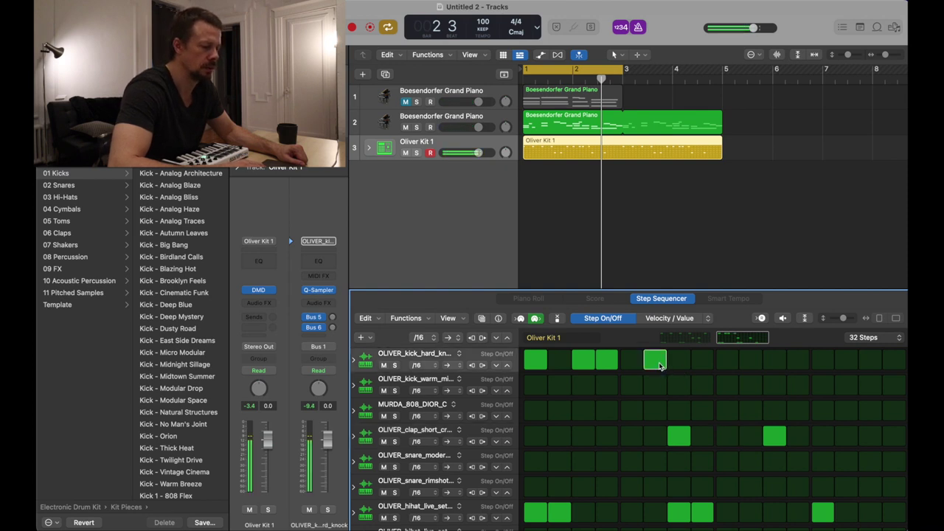
pyautogui.click(682, 438)
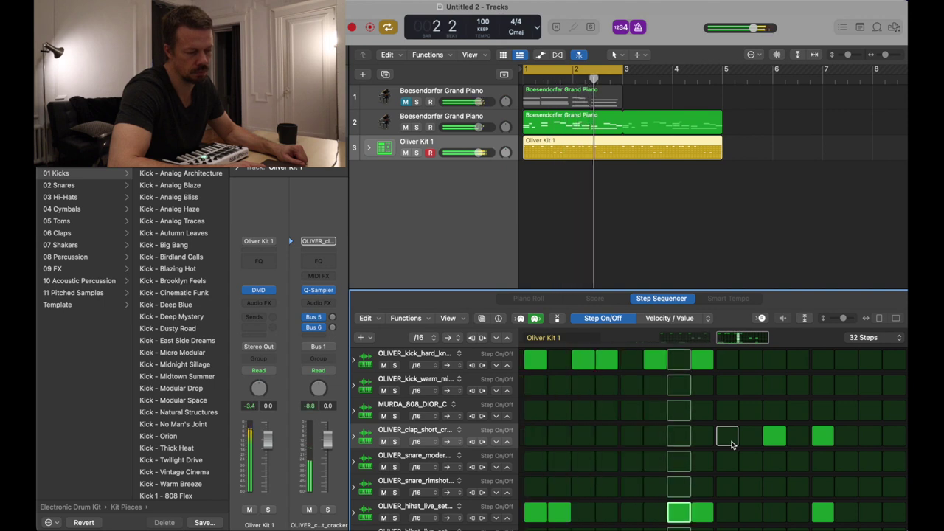
# - Replace the second-page hard kicks at steps 6 and 8 with kicks at 7 and 10, and lower Oliver Kit 1 to -3.1 dB
pyautogui.click(656, 361)
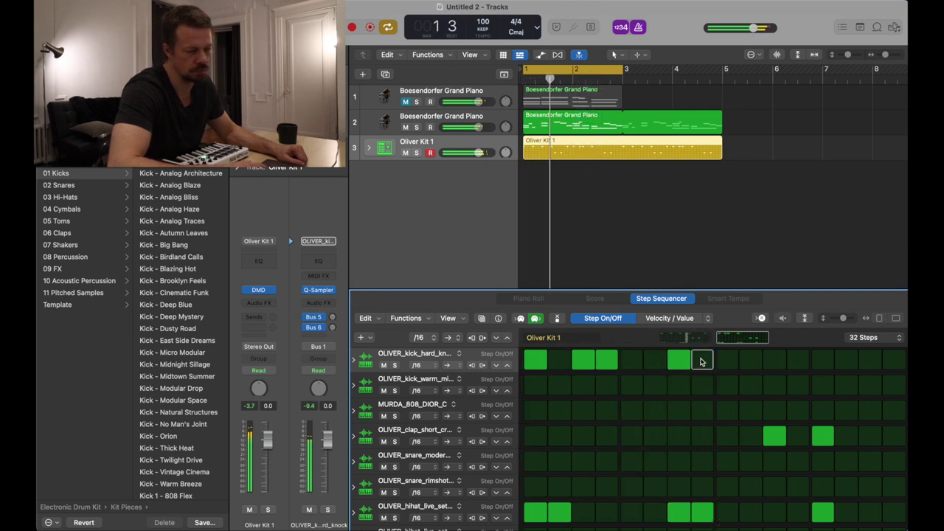
pyautogui.moveTo(479, 153); pyautogui.dragTo(463, 155)
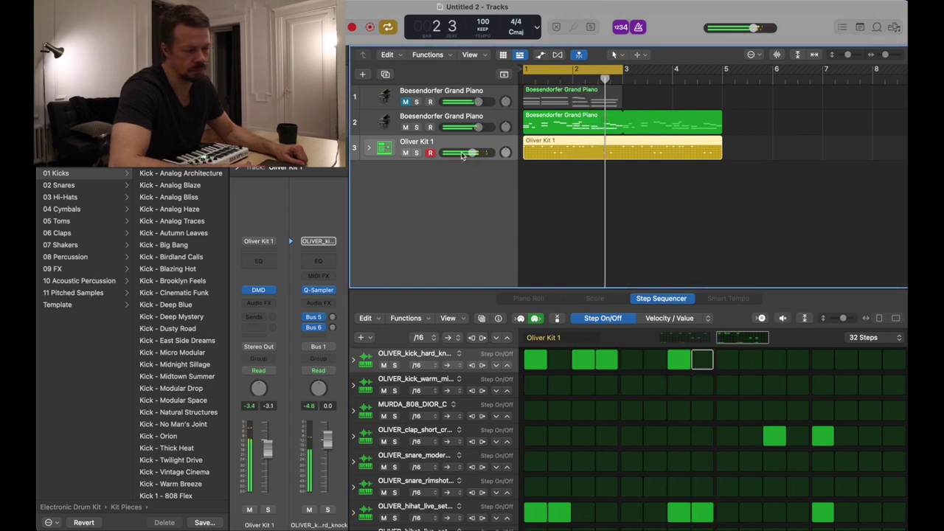
pyautogui.click(751, 362)
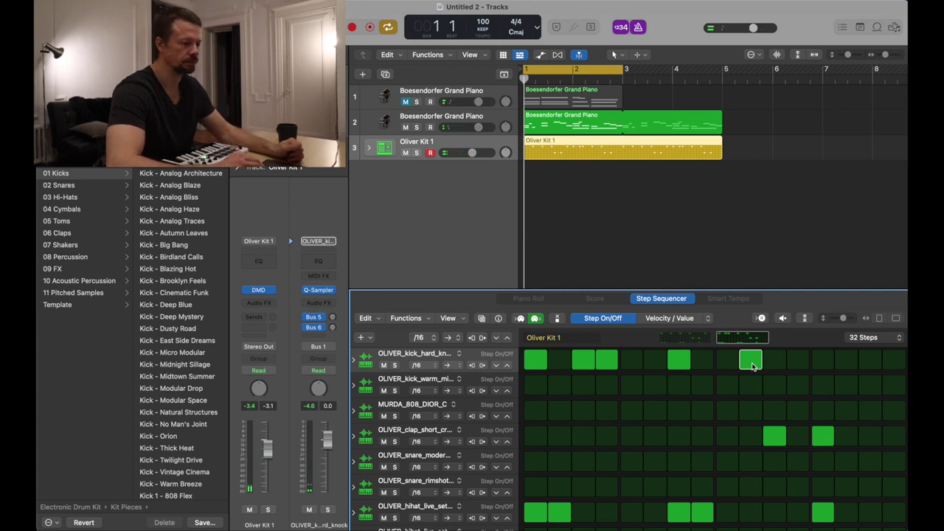
# - Rework the first page's closed hi-hats so they fall on every odd step from 1 to 15
pyautogui.press('super+Left')
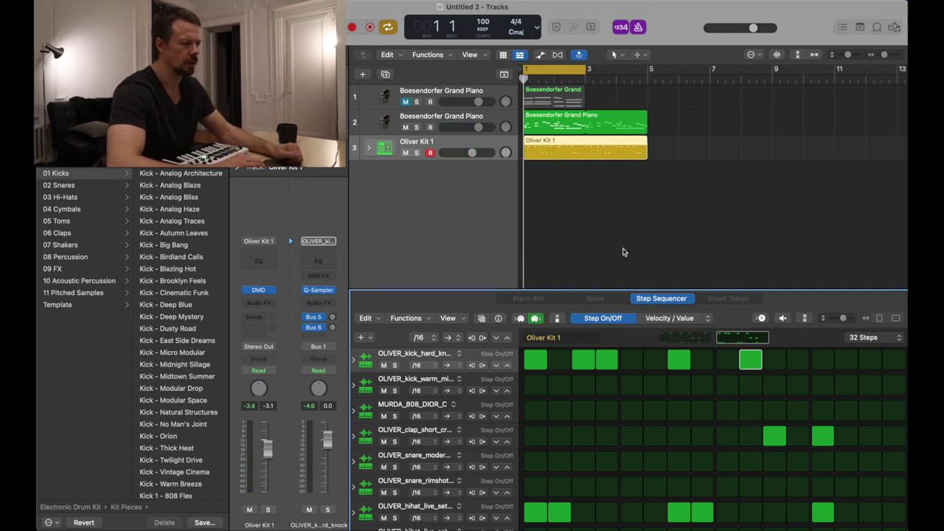
pyautogui.press('space')
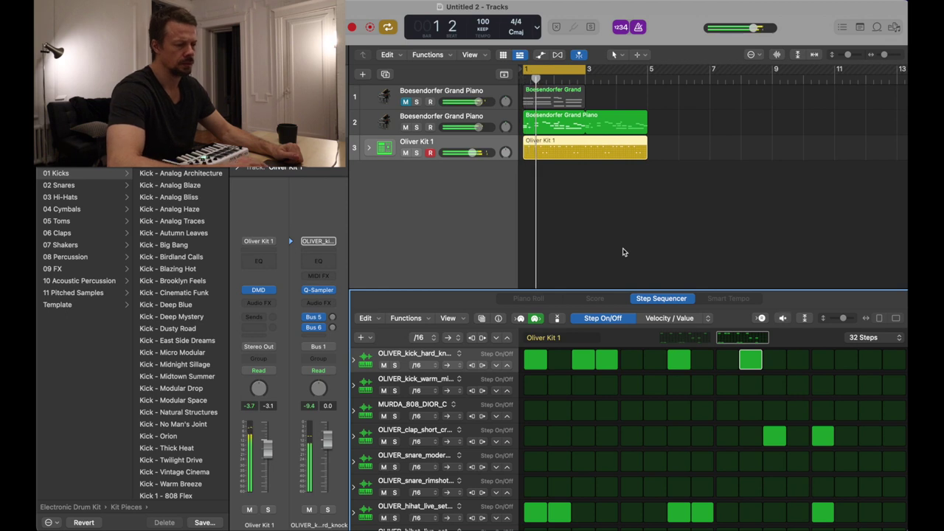
pyautogui.click(559, 146)
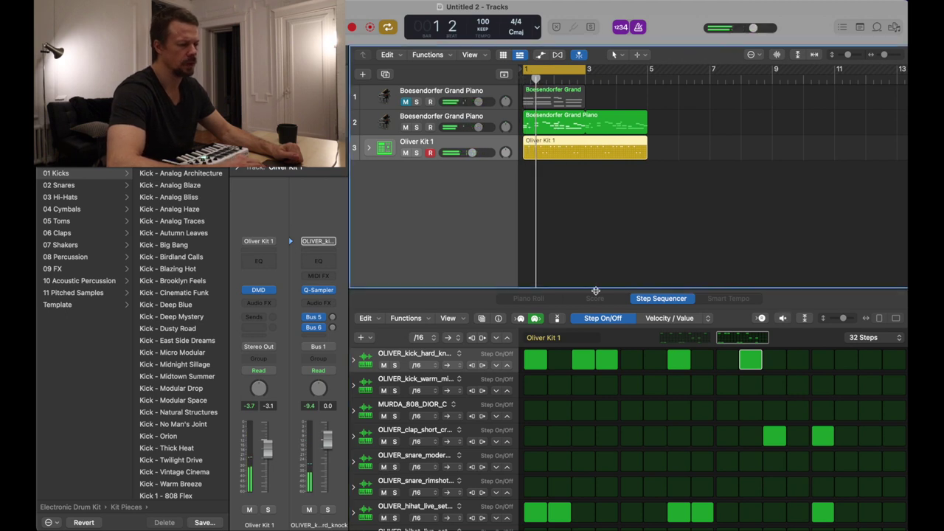
pyautogui.click(693, 343)
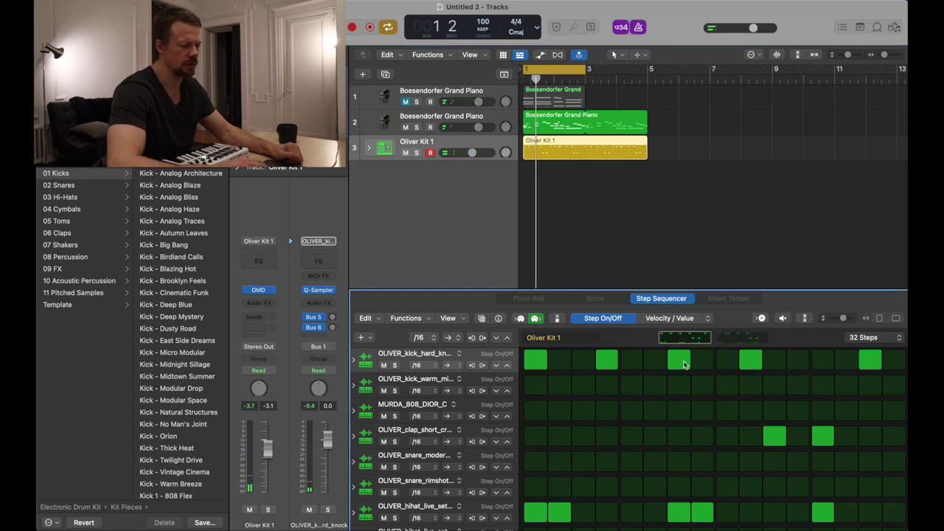
pyautogui.click(563, 514)
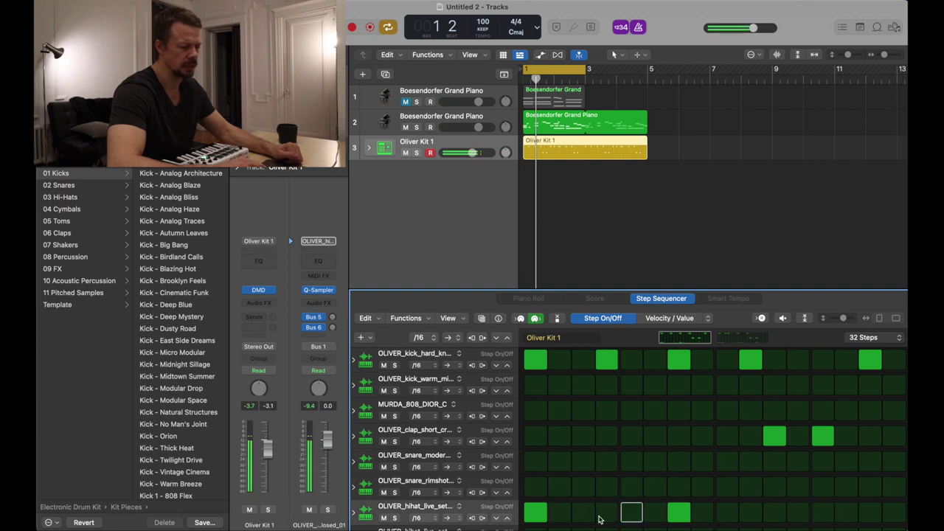
pyautogui.click(728, 514)
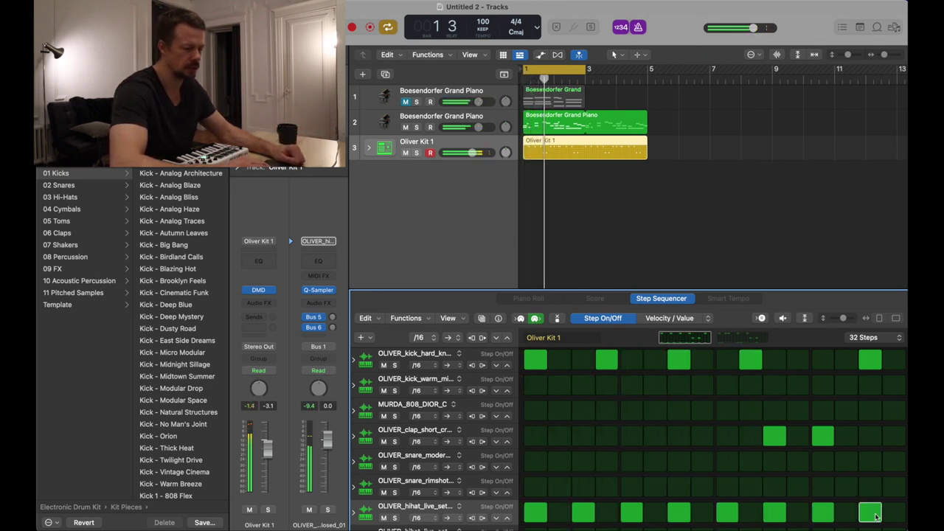
# - Swap the first page's closed hi-hat at step 7 for a hit on the hi-hat row below it
pyautogui.scroll(-1, 773, 482)
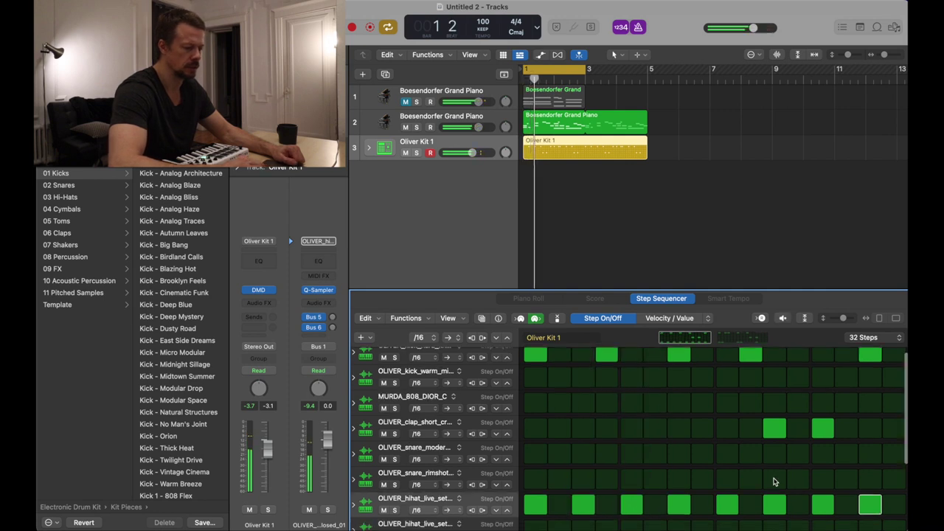
pyautogui.scroll(-2, 774, 482)
pyautogui.click(690, 514)
pyautogui.click(680, 492)
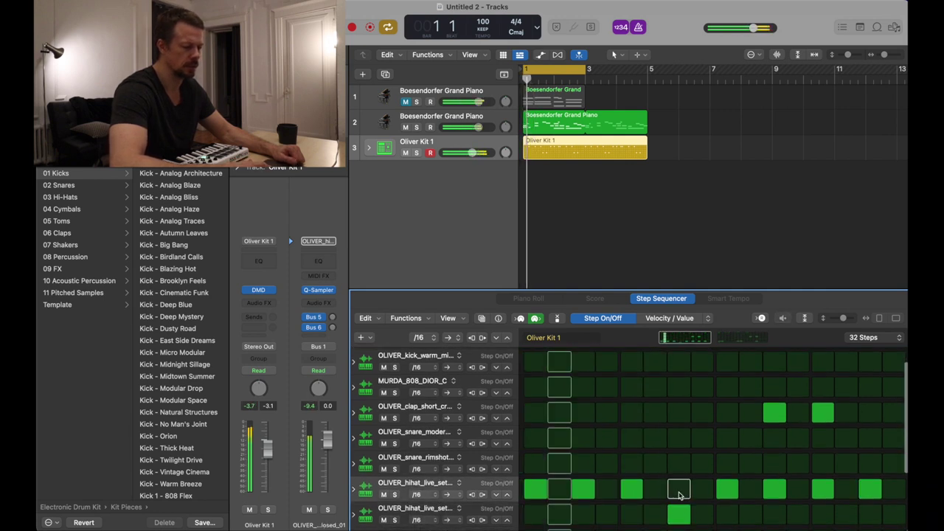
# - Remove the closed hi-hats at steps 8 and 13 of the pattern's second page
pyautogui.click(732, 342)
pyautogui.click(823, 489)
pyautogui.click(702, 489)
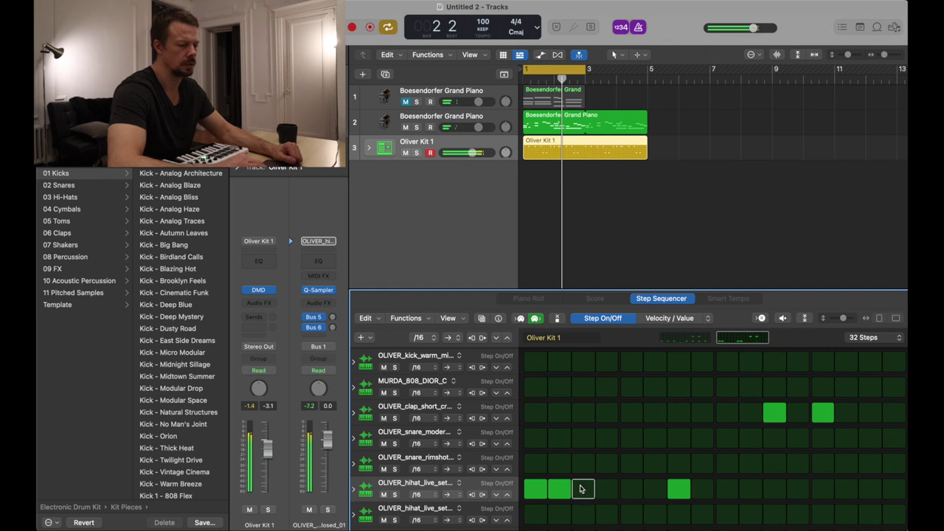
# - Rework the second page's closed hi-hats to steps 1, 3, 7, 9, 11 and 15, with hits on the row below at steps 5 and 13
pyautogui.click(559, 489)
pyautogui.click(535, 489)
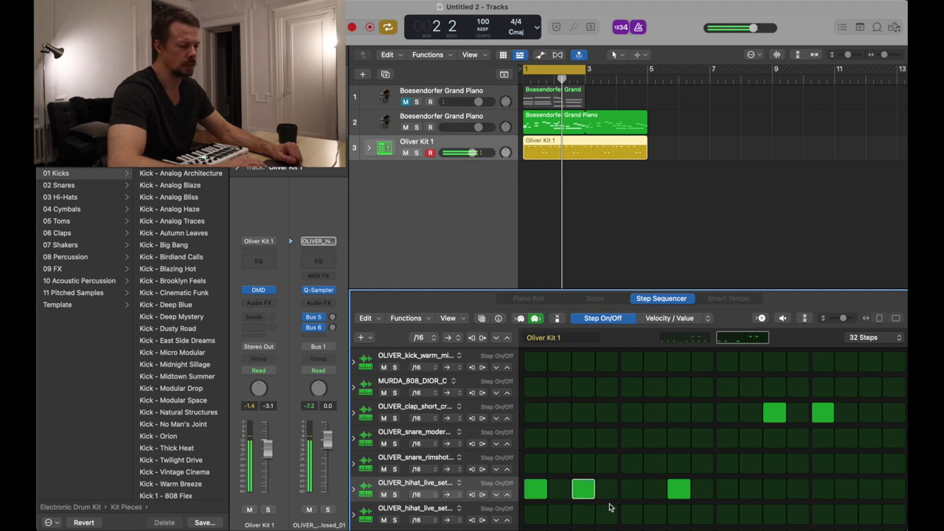
pyautogui.click(632, 515)
pyautogui.click(679, 493)
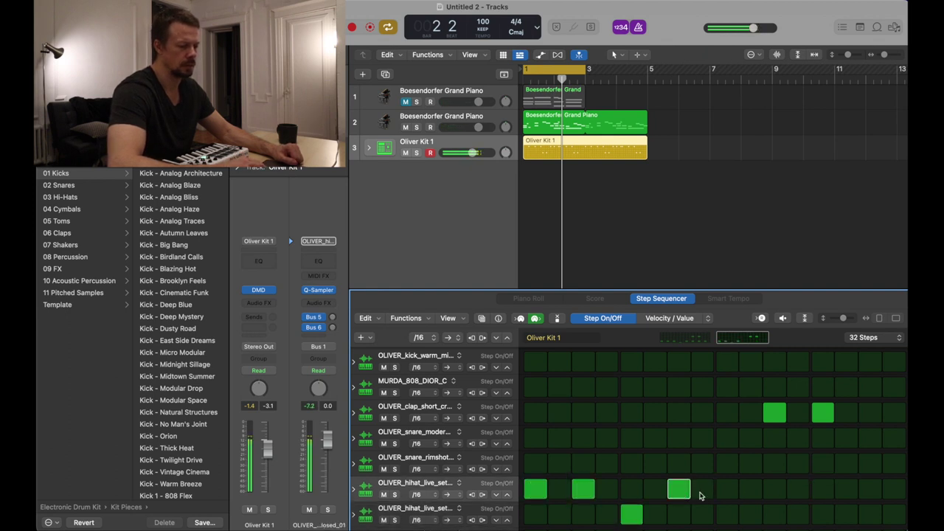
pyautogui.click(822, 515)
pyautogui.click(870, 489)
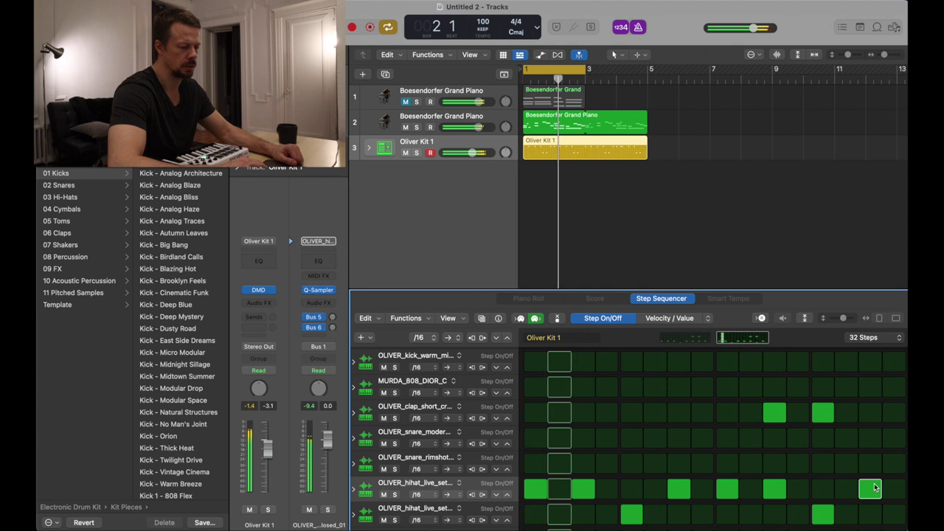
# - Play the loop and add a hard kick at step 15 of the pattern's second page
pyautogui.press('space')
pyautogui.scroll(1, 774, 447)
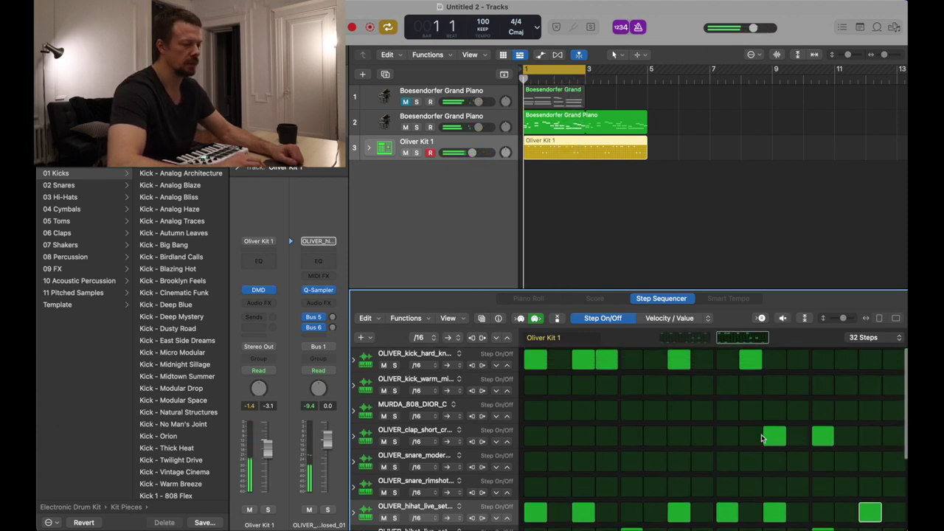
pyautogui.press('space')
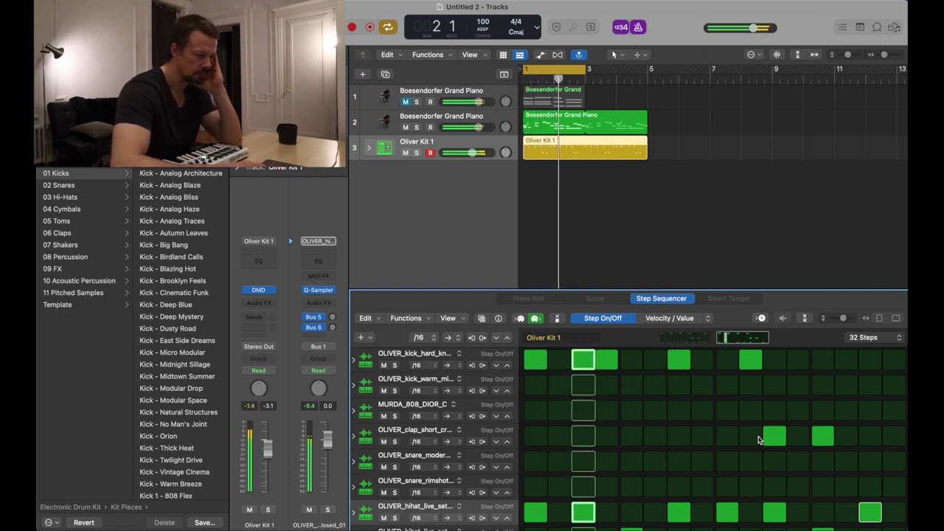
pyautogui.press('space')
pyautogui.click(871, 359)
pyautogui.press('space')
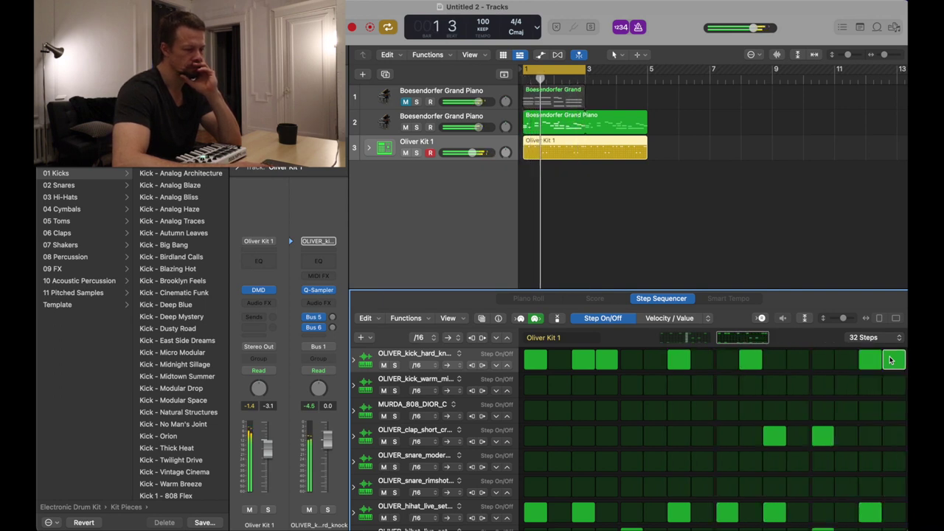
# - Try the second page's last hard kick at step 16 instead of step 15
pyautogui.click(891, 360)
pyautogui.click(871, 360)
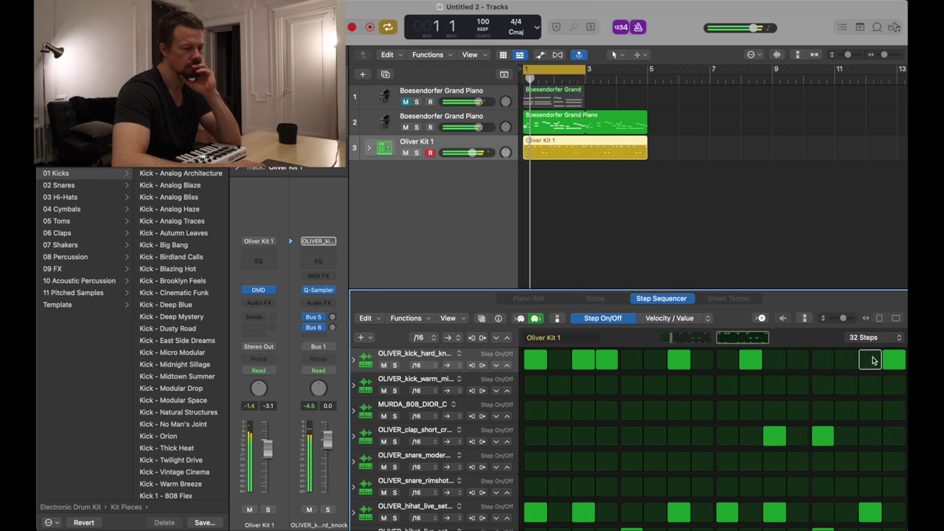
pyautogui.click(871, 360)
pyautogui.click(892, 360)
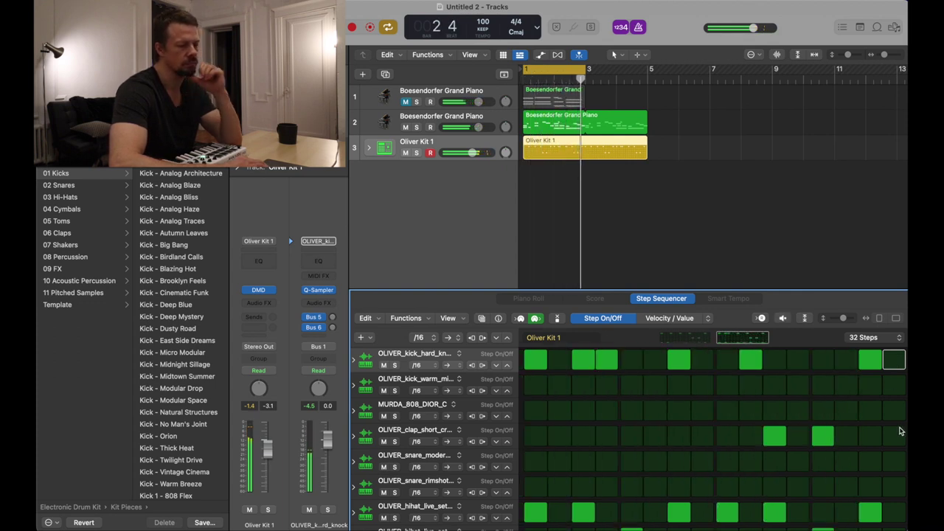
# - Try a hit on the first percussion row of the second page at step 10, and move it to step 12
pyautogui.scroll(-4, 852, 459)
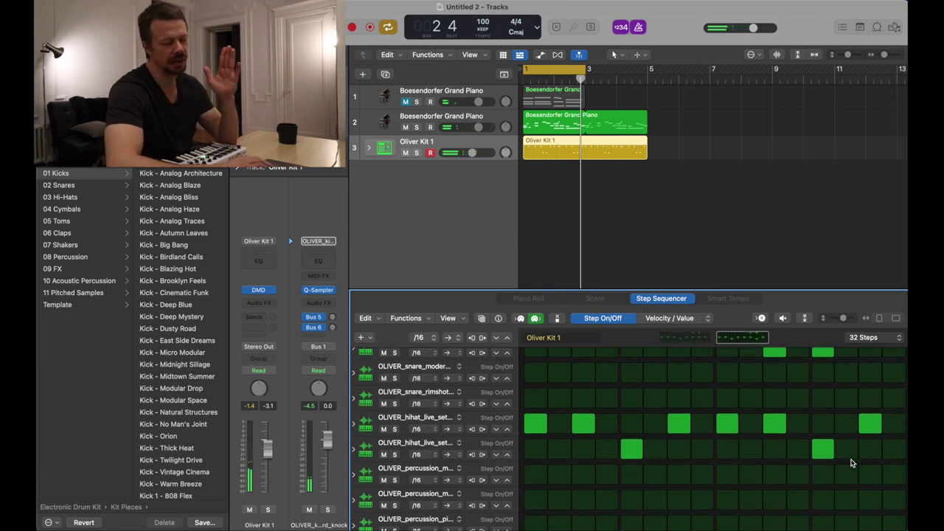
pyautogui.click(750, 476)
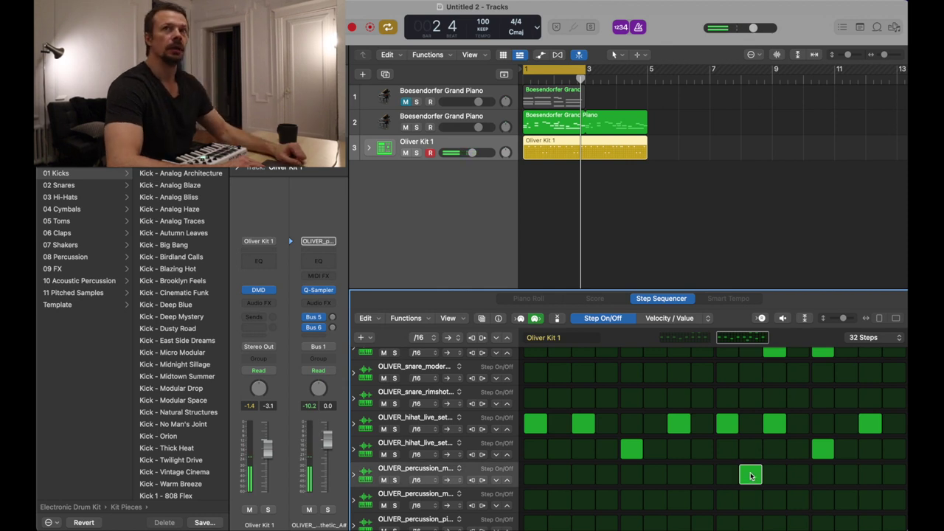
pyautogui.click(750, 475)
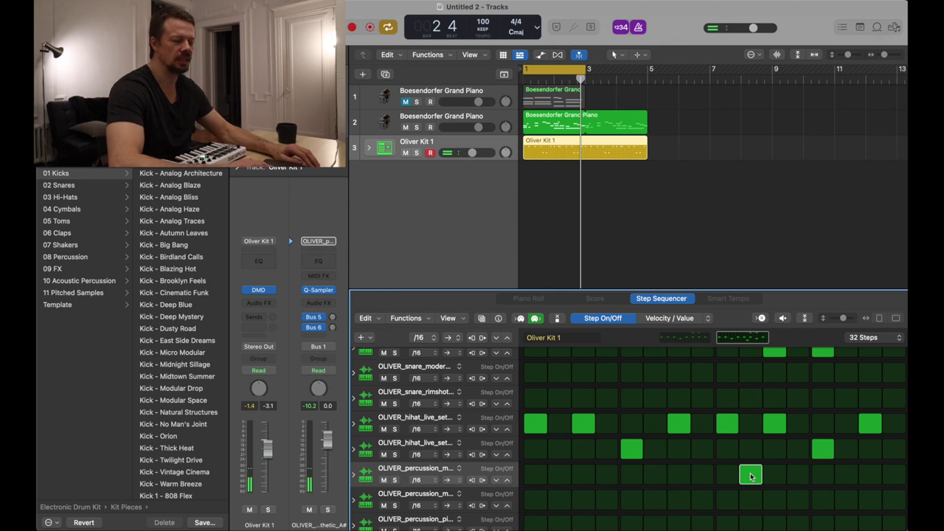
pyautogui.scroll(3, 750, 475)
pyautogui.scroll(-4, 750, 465)
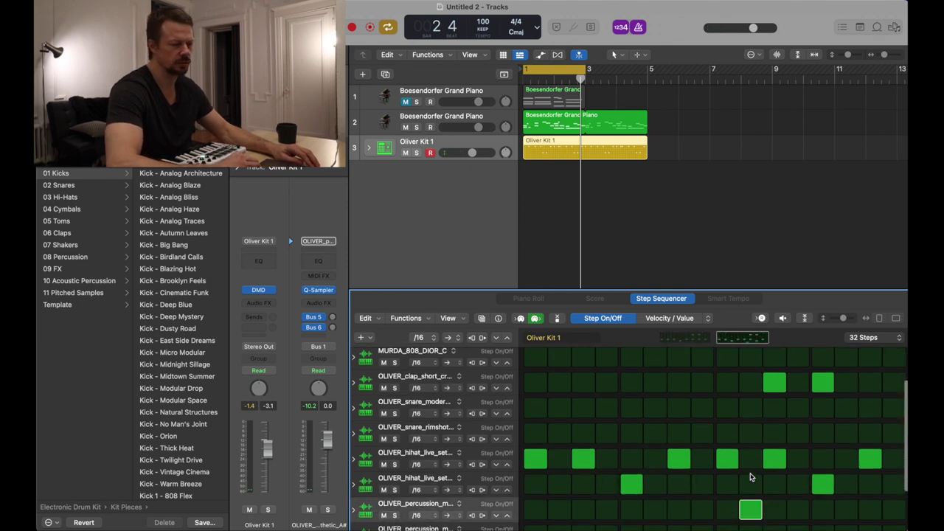
pyautogui.scroll(5, 750, 454)
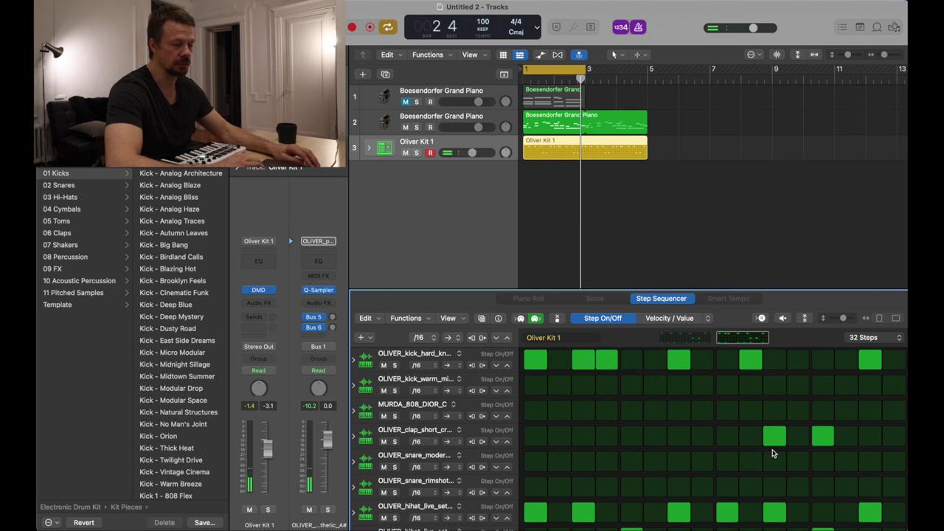
pyautogui.scroll(-2, 797, 453)
pyautogui.click(799, 512)
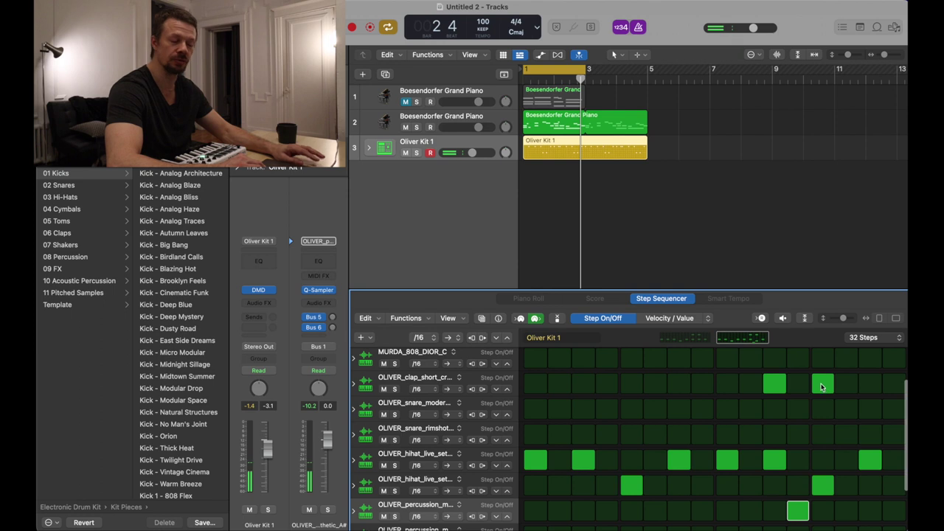
# - Try a hit at step 12 of the pattern's first page on the first percussion row
pyautogui.scroll(1, 770, 400)
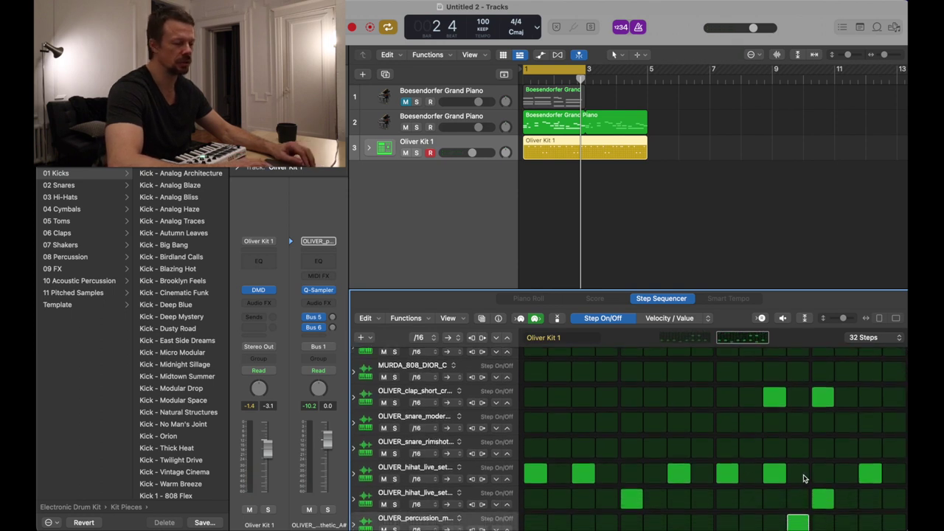
pyautogui.click(680, 339)
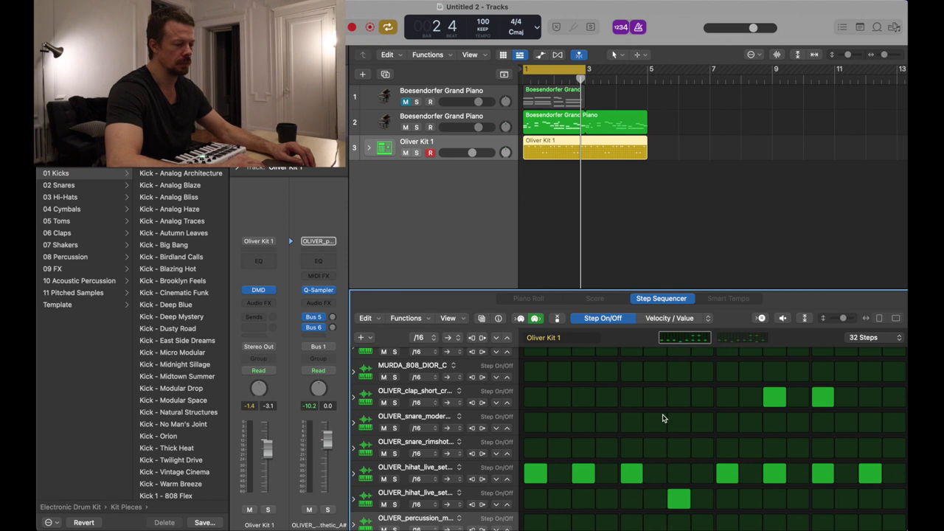
pyautogui.scroll(-5, 666, 417)
pyautogui.scroll(4, 671, 416)
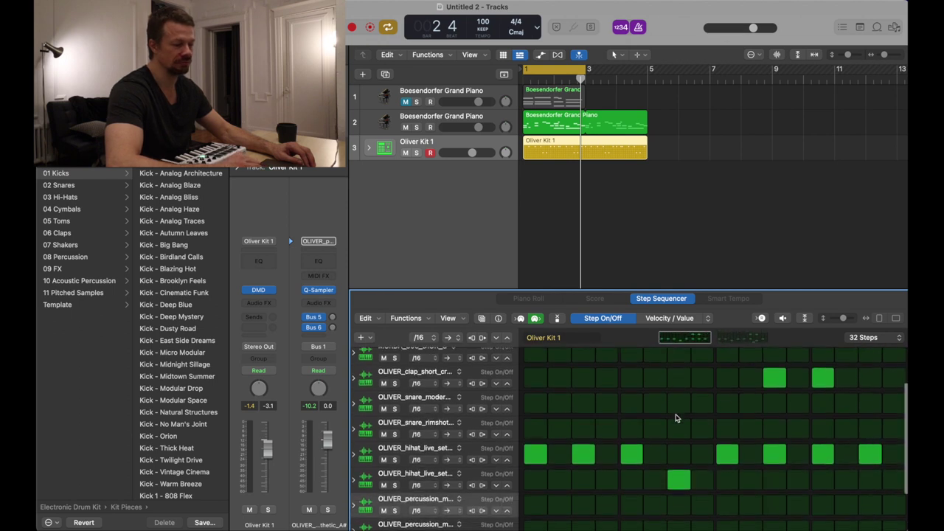
pyautogui.click(797, 501)
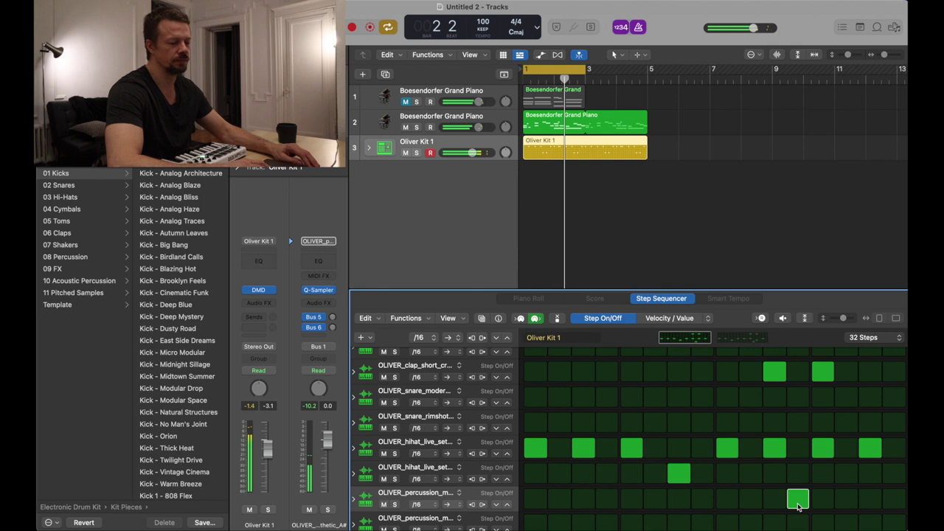
# - Replace the second page's percussion hit at step 12 with one at step 14 on the same row
pyautogui.click(734, 336)
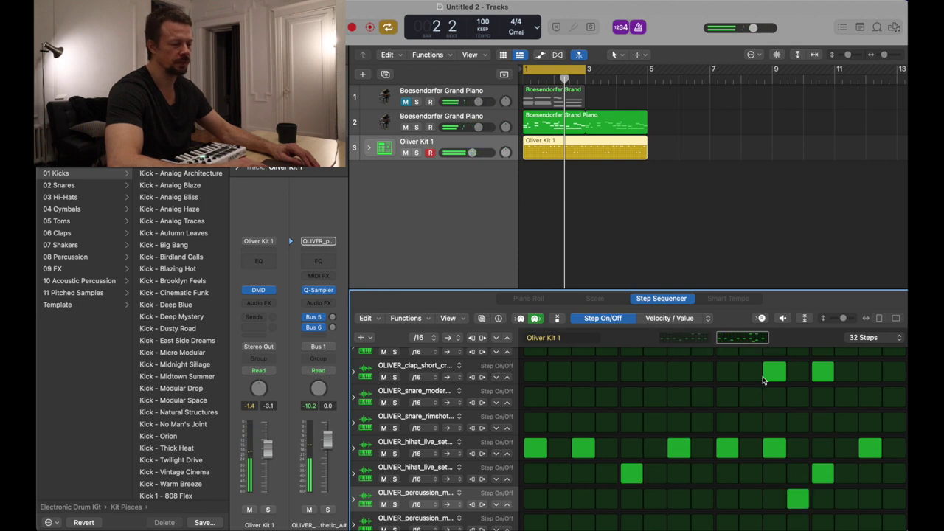
pyautogui.click(798, 499)
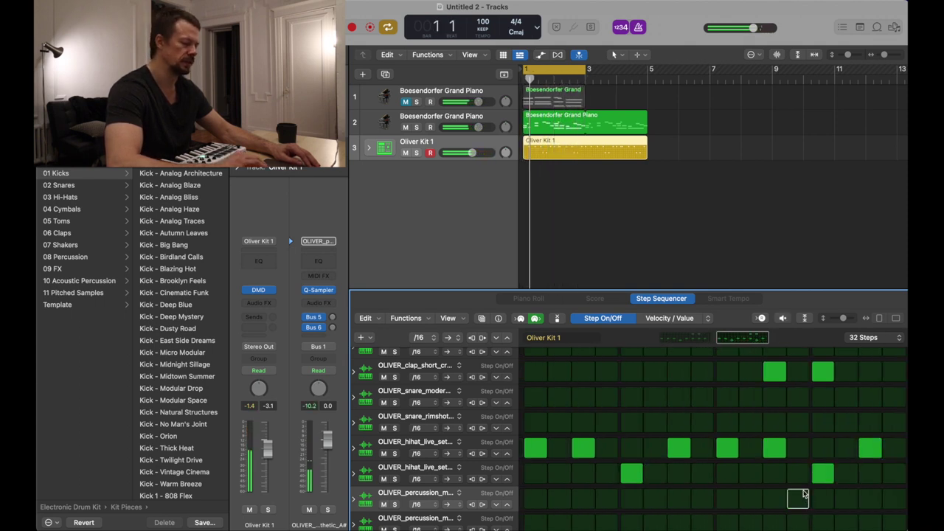
pyautogui.scroll(-2, 757, 492)
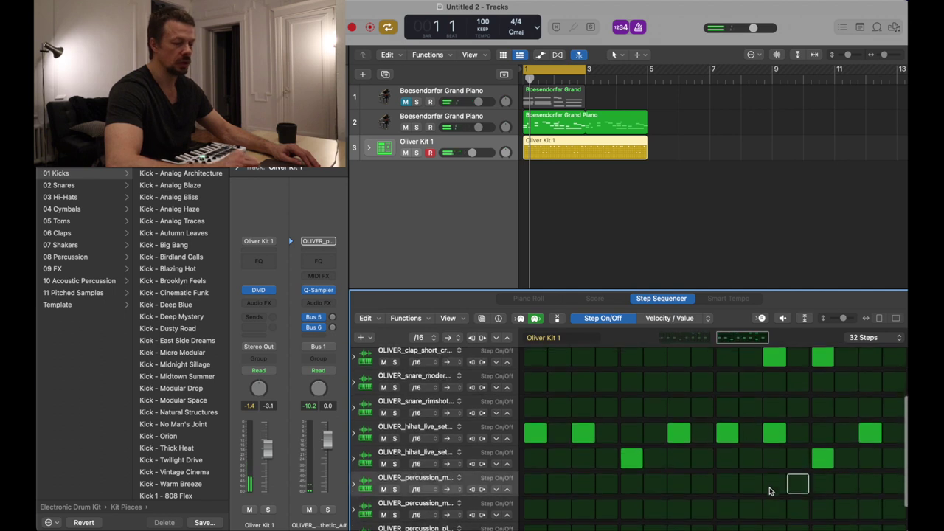
pyautogui.click(846, 477)
pyautogui.scroll(4, 846, 478)
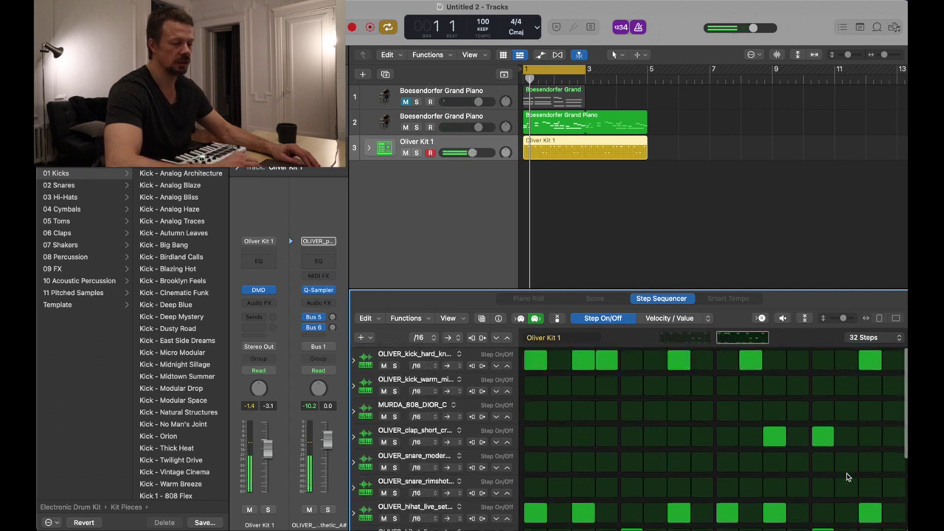
# - Try an extra hit at step 2 of the second page on the first percussion row and listen to the loop
pyautogui.scroll(3, 690, 432)
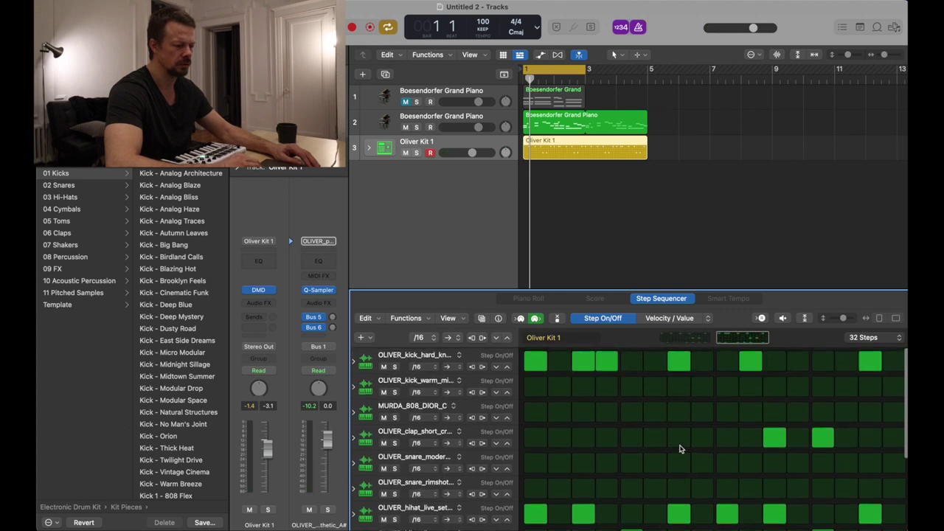
pyautogui.scroll(-2, 680, 448)
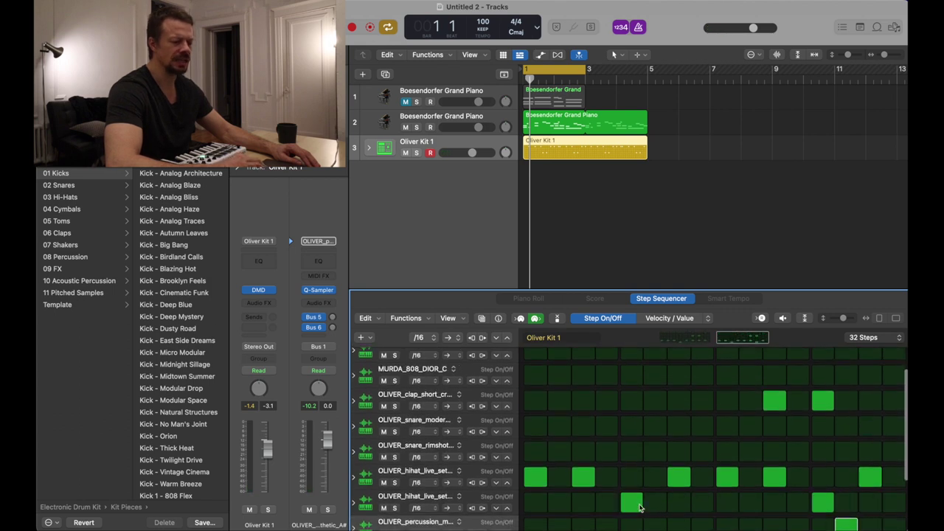
pyautogui.scroll(2, 655, 504)
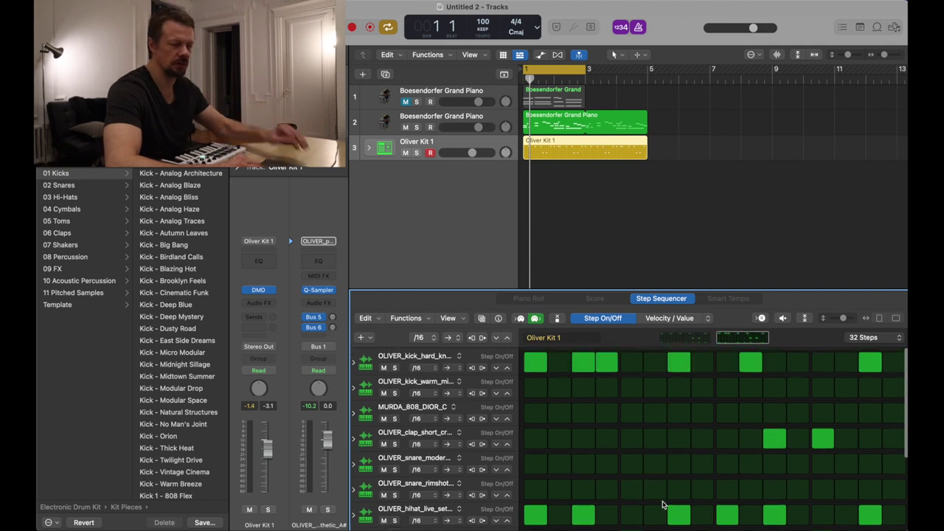
pyautogui.scroll(-2, 663, 504)
pyautogui.scroll(2, 662, 505)
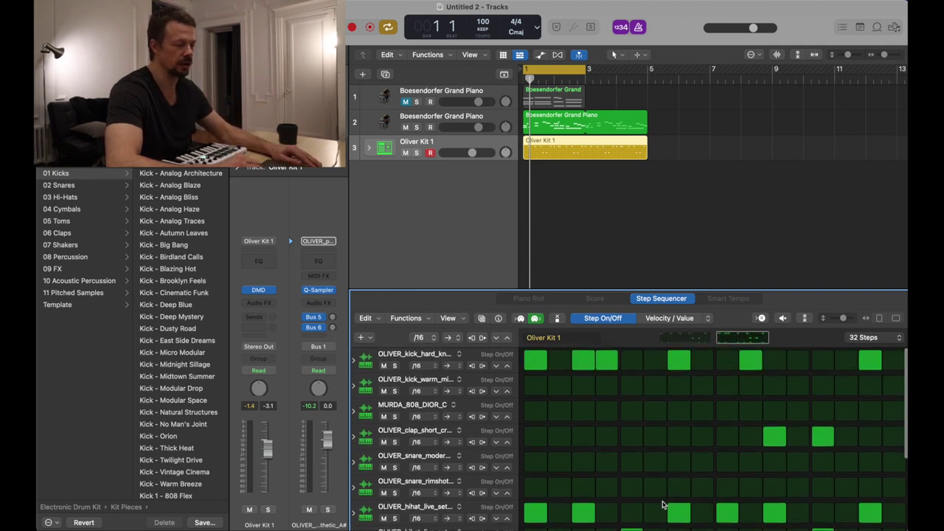
pyautogui.scroll(-3, 662, 504)
pyautogui.click(558, 480)
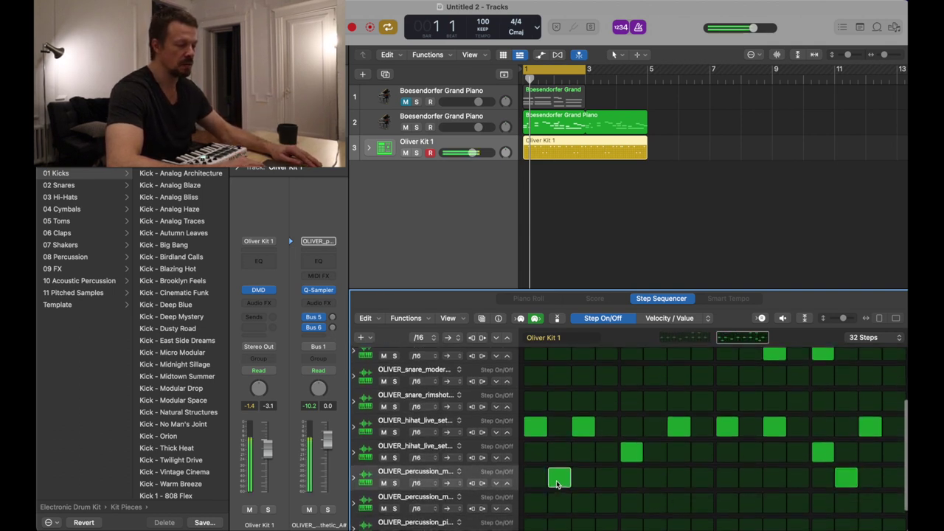
pyautogui.press('space')
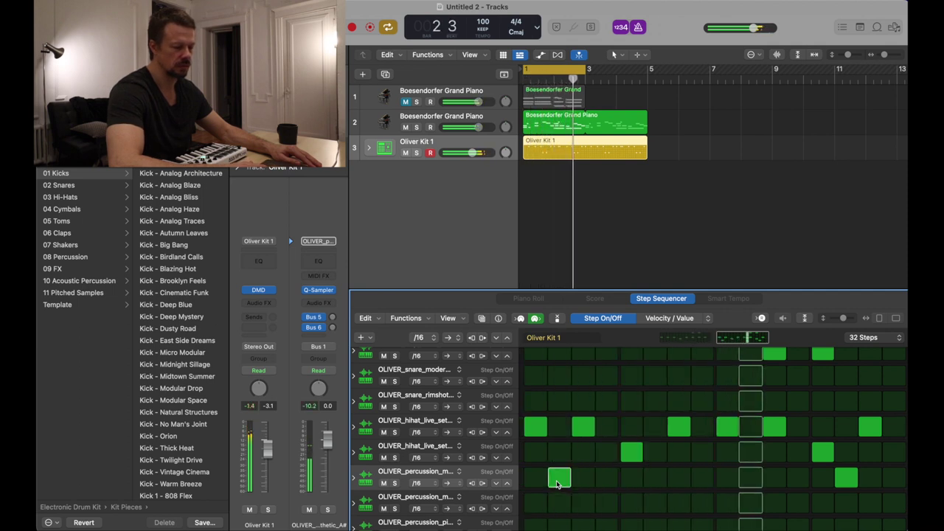
pyautogui.press('space')
pyautogui.click(558, 479)
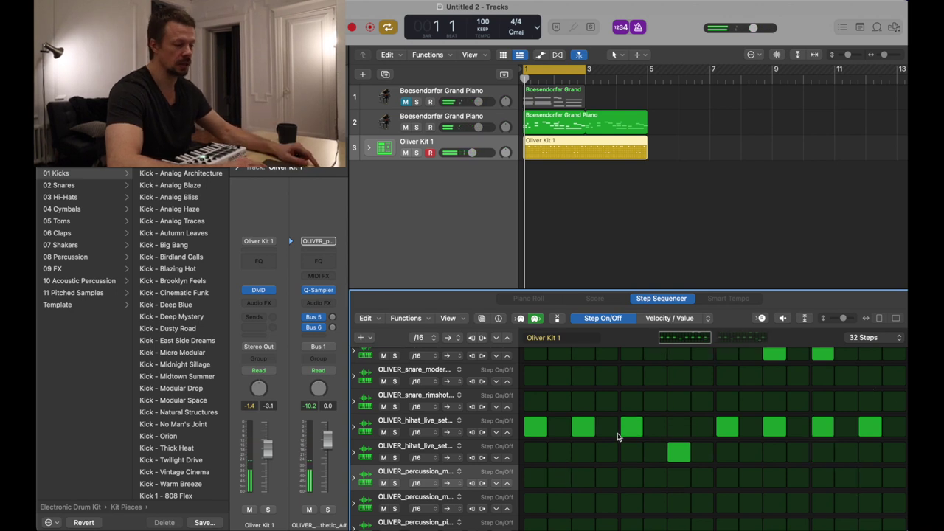
# - Add a hit at step 3 of the pattern's first page on the first percussion row
pyautogui.scroll(4, 619, 435)
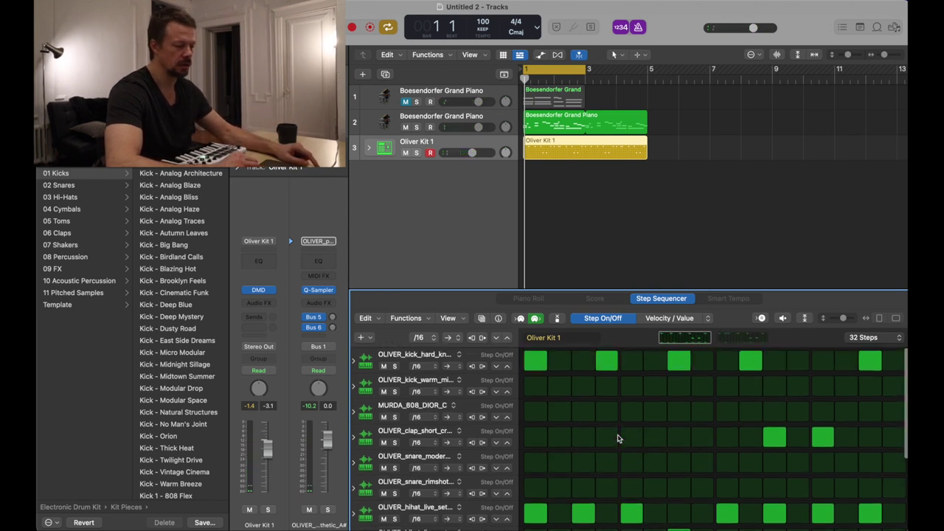
pyautogui.scroll(-1, 618, 438)
pyautogui.scroll(1, 614, 439)
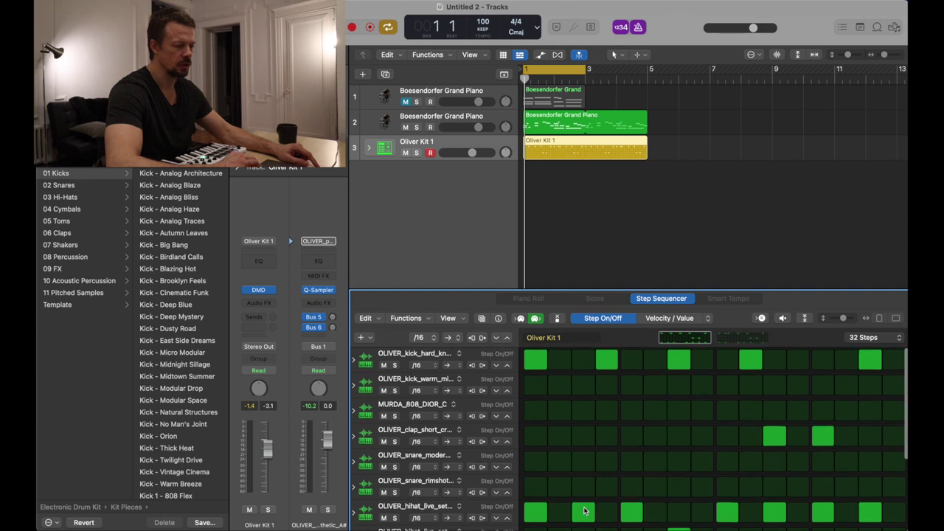
pyautogui.scroll(-6, 584, 511)
pyautogui.click(583, 481)
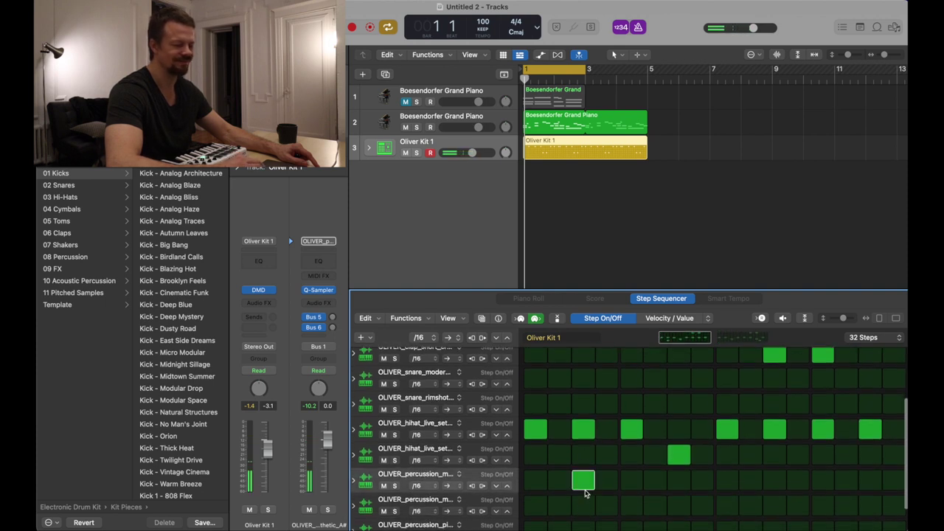
# - Compare the first page's percussion placement with the kick, clap and hi-hat rows above it
pyautogui.scroll(6, 585, 494)
pyautogui.scroll(-4, 585, 492)
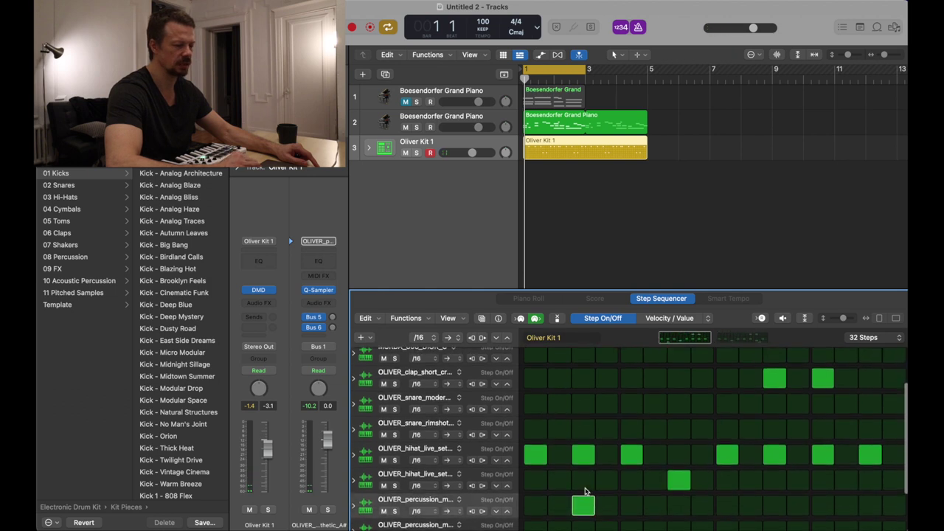
pyautogui.scroll(4, 585, 491)
pyautogui.scroll(-3, 585, 491)
pyautogui.scroll(4, 585, 491)
pyautogui.scroll(-4, 584, 492)
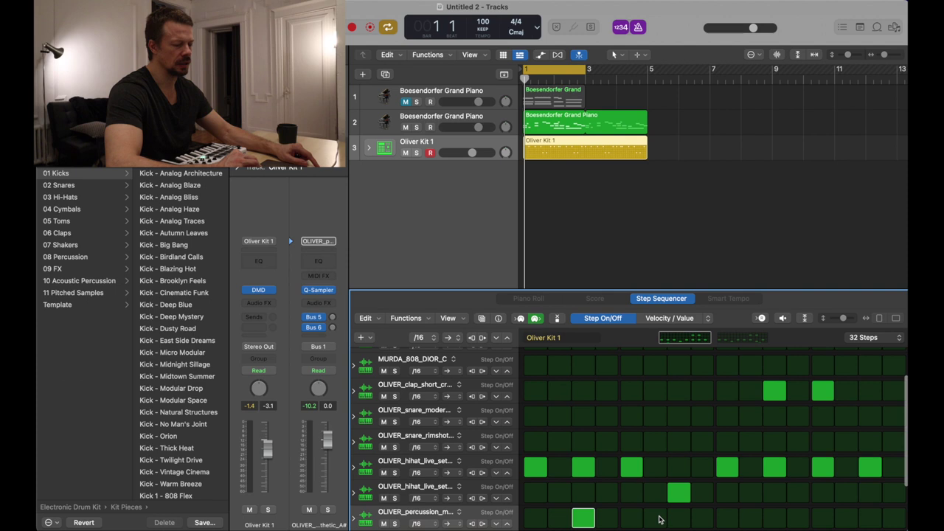
pyautogui.scroll(3, 660, 520)
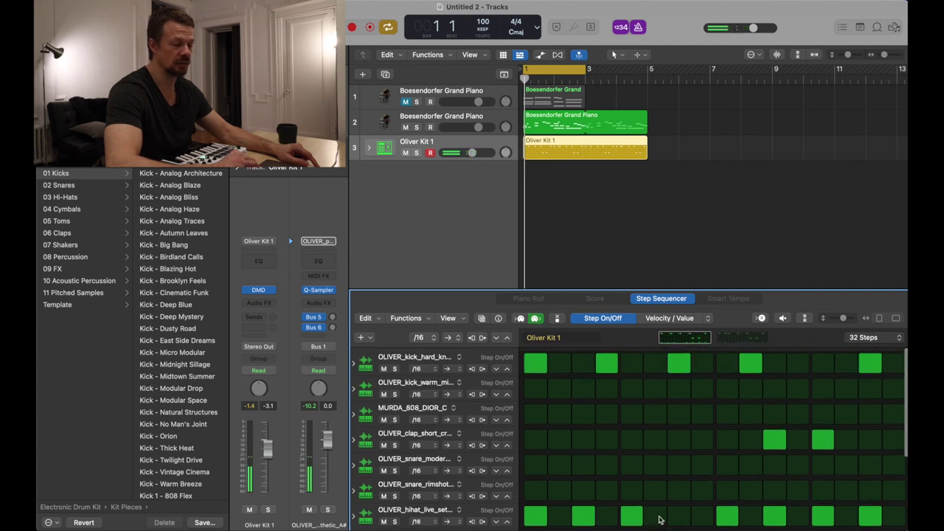
# - Add a hit at step 14 of the pattern's first page on the first percussion row and listen to the loop
pyautogui.scroll(-2, 661, 519)
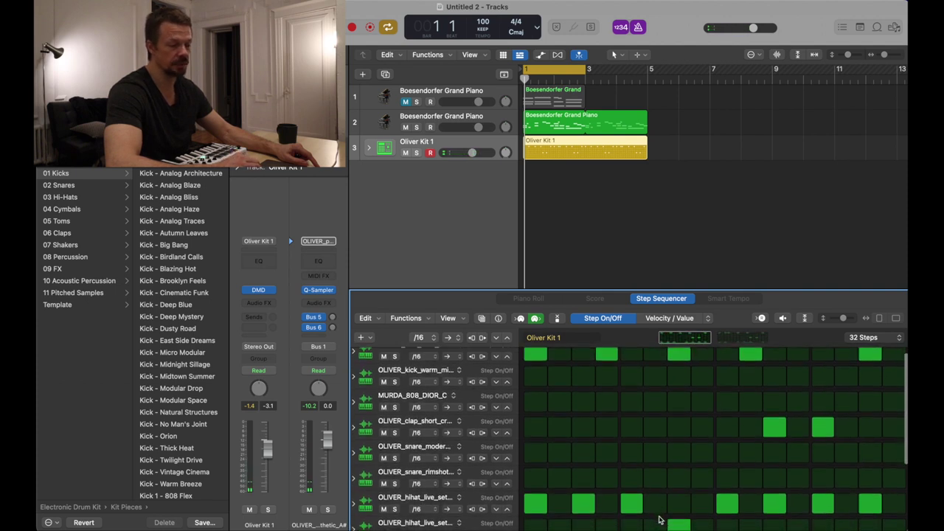
pyautogui.scroll(-3, 660, 520)
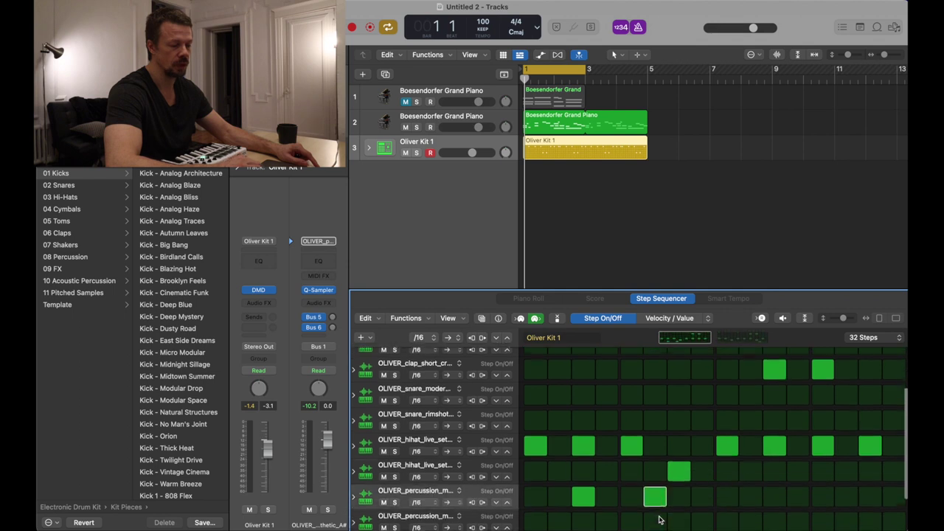
pyautogui.click(846, 494)
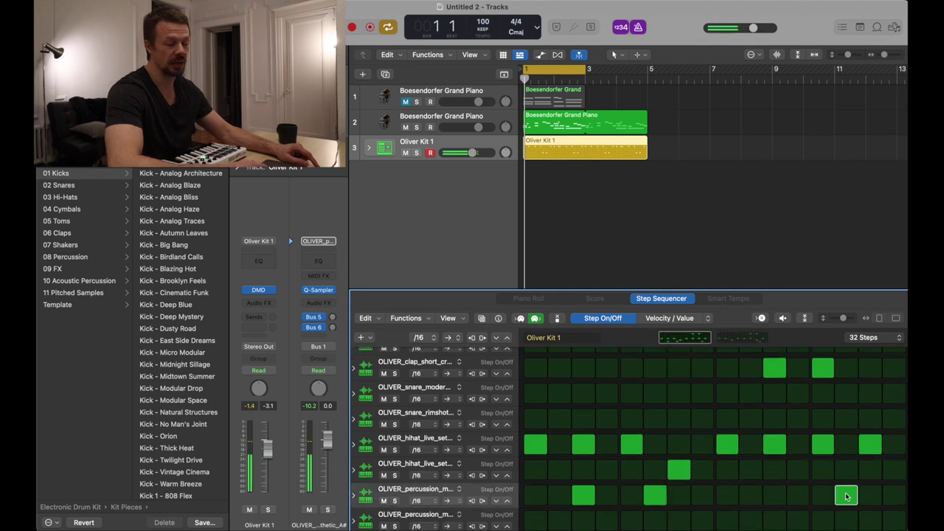
pyautogui.press('space')
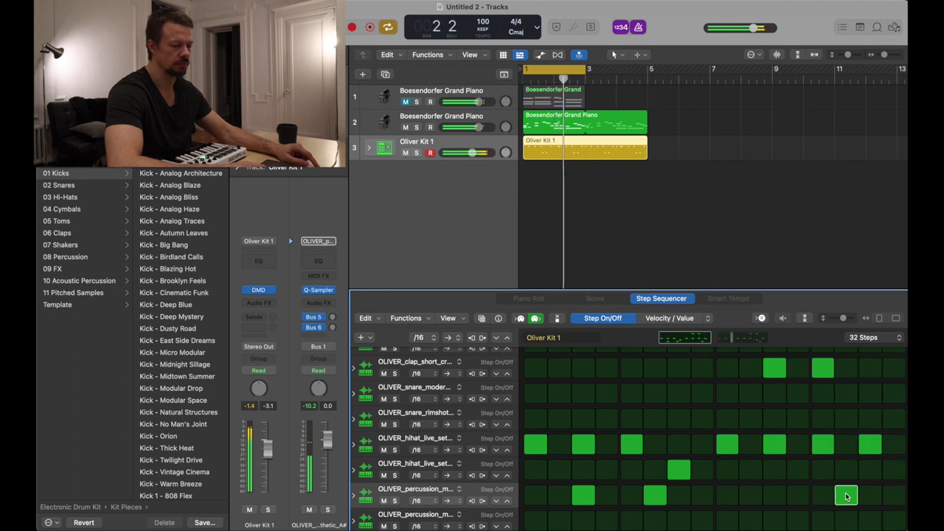
pyautogui.press('space')
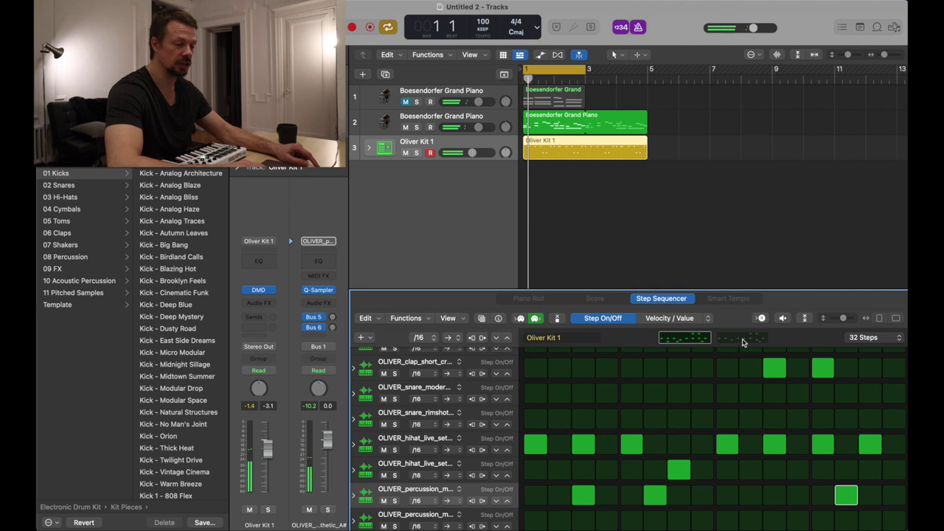
# - Replace the second page's hit at step 14 on the first percussion row with one at step 4, listening to the loop
pyautogui.click(743, 341)
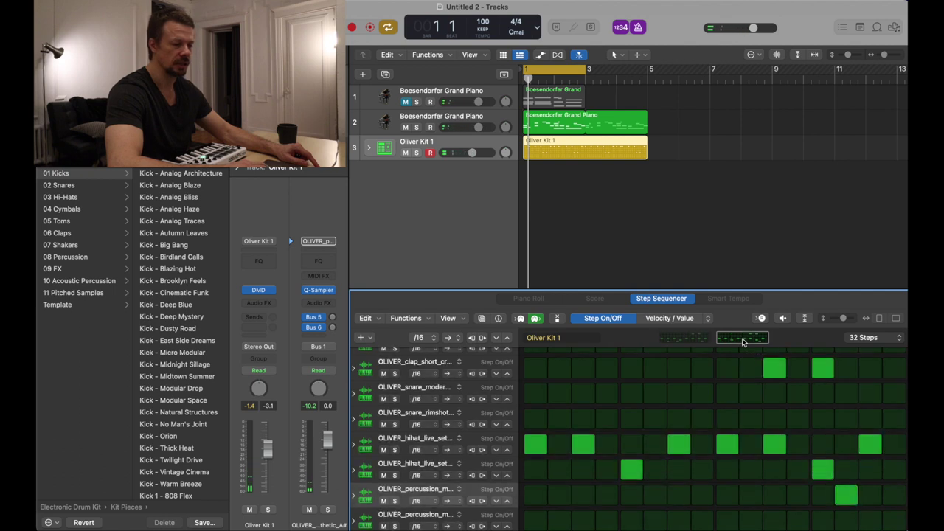
pyautogui.press('space')
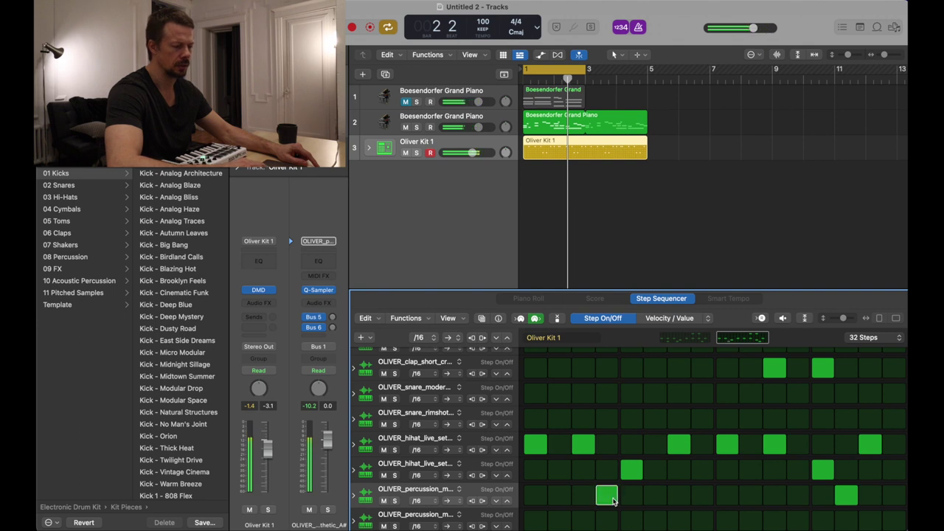
pyautogui.scroll(3, 613, 500)
pyautogui.scroll(-3, 612, 500)
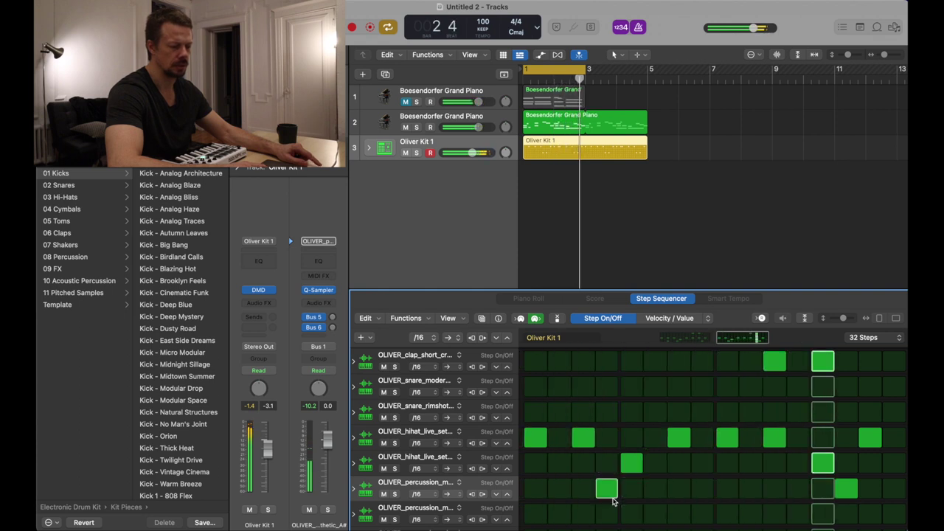
pyautogui.press('space')
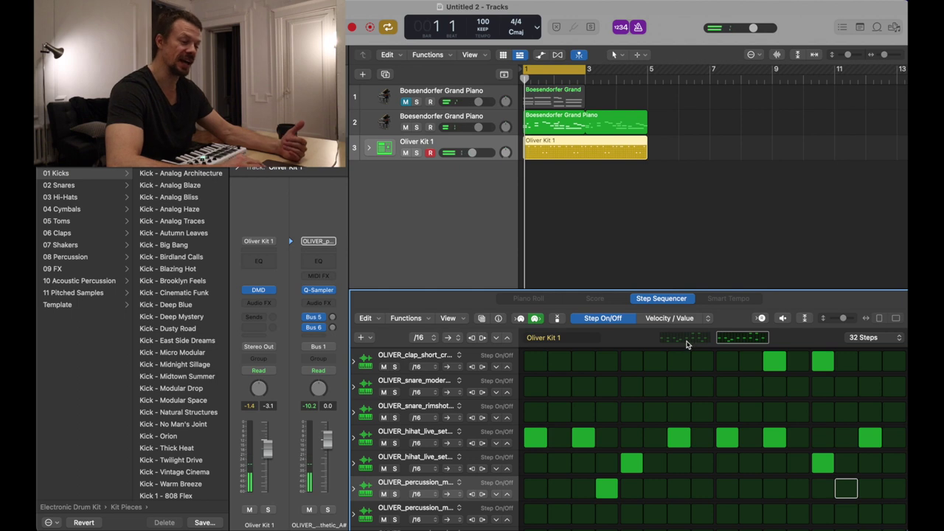
# - Play the loop across both pattern pages and add a hit at step 2 of the second page on the first percussion row
pyautogui.click(685, 339)
pyautogui.press('space')
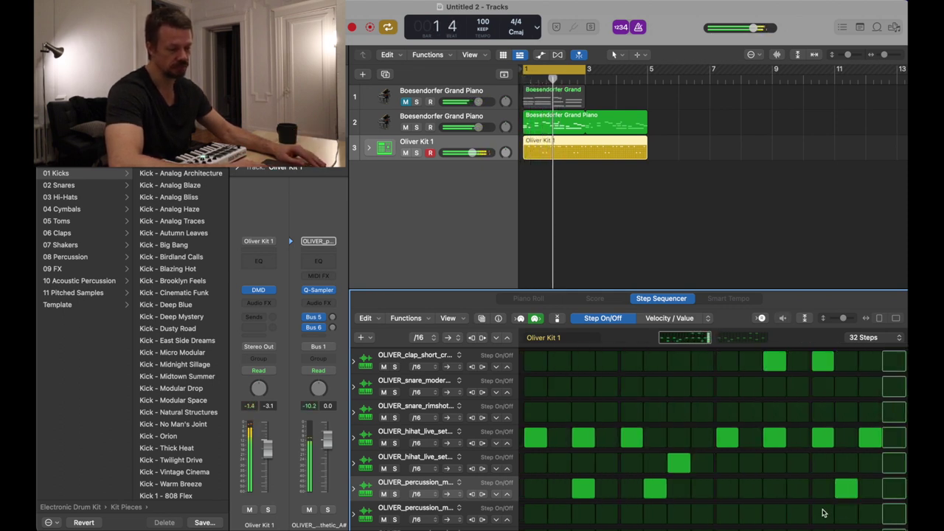
pyautogui.click(741, 350)
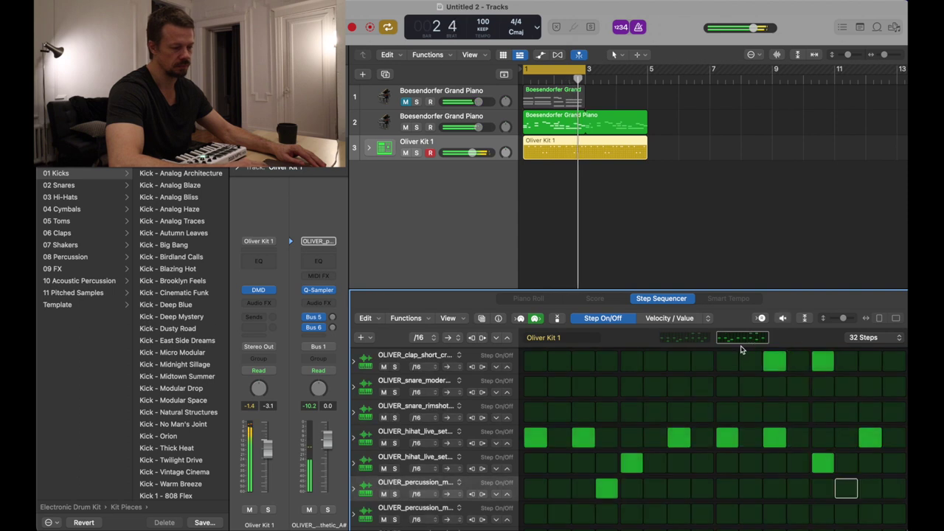
pyautogui.scroll(1, 742, 431)
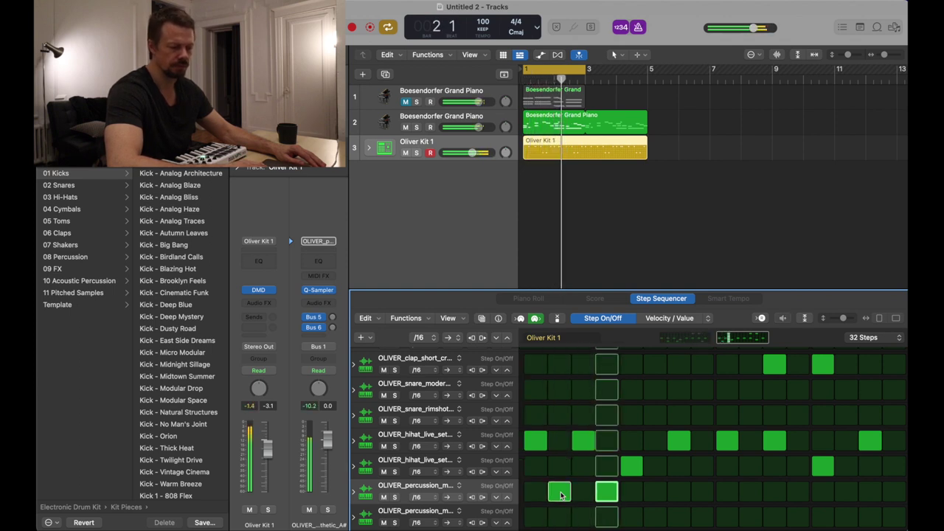
# - Replace the second page's hit at step 4 on the first percussion row with one at step 6
pyautogui.scroll(4, 560, 495)
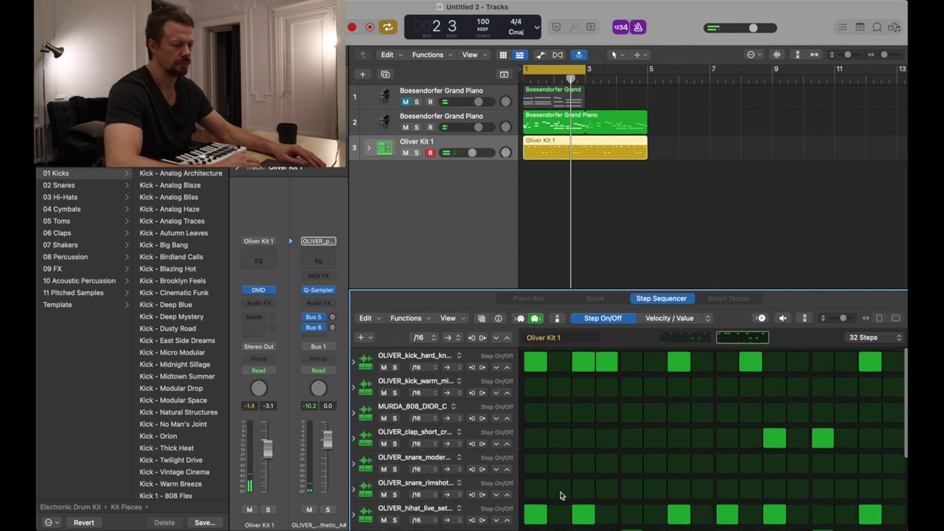
pyautogui.scroll(-3, 563, 495)
pyautogui.click(657, 498)
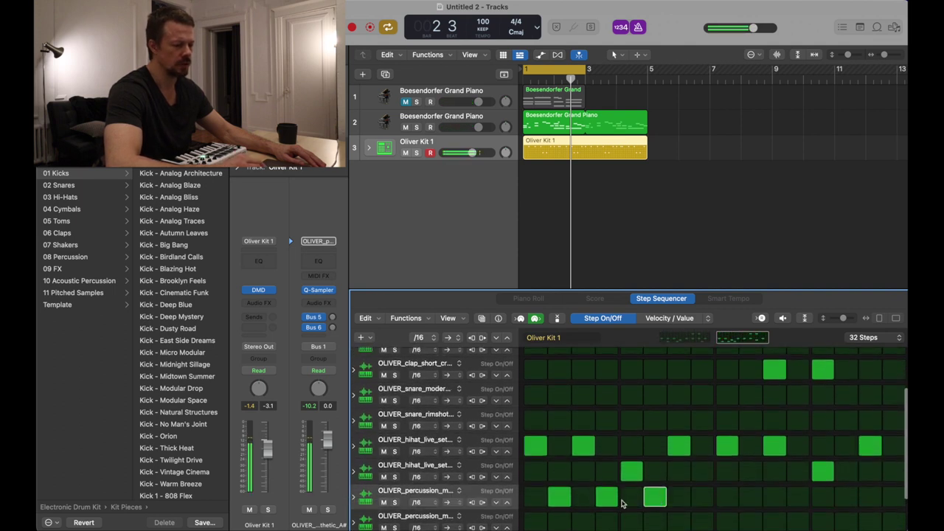
pyautogui.scroll(2, 604, 502)
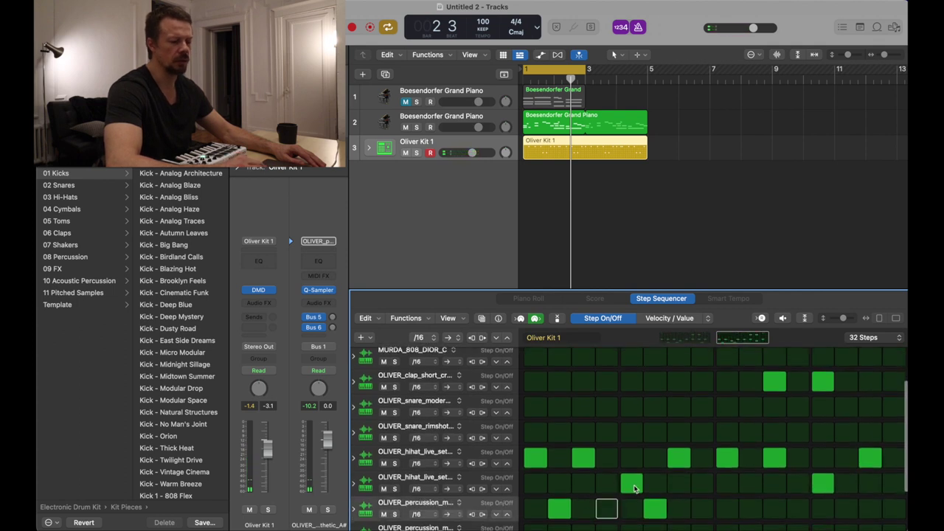
# - Try a hit at step 9 of the second page on the first percussion row, with and without the step 6 hit
pyautogui.press('space')
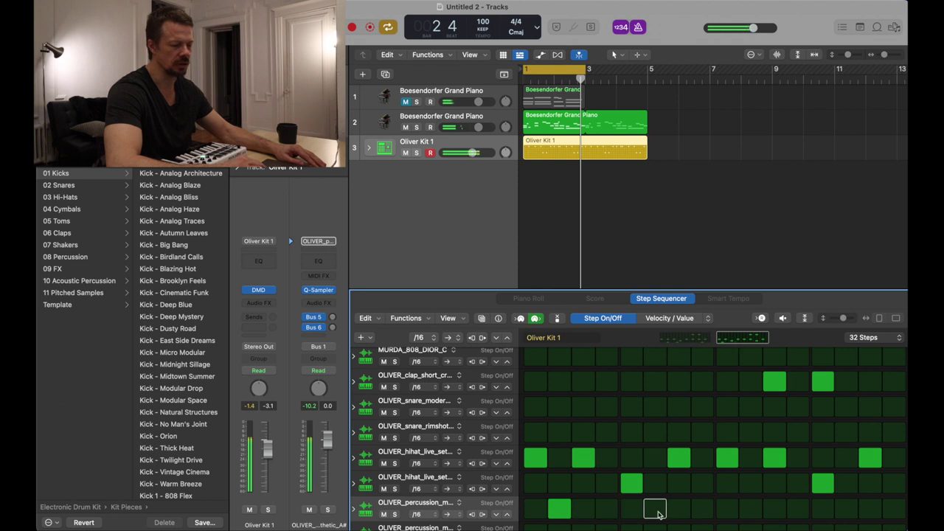
pyautogui.scroll(2, 659, 514)
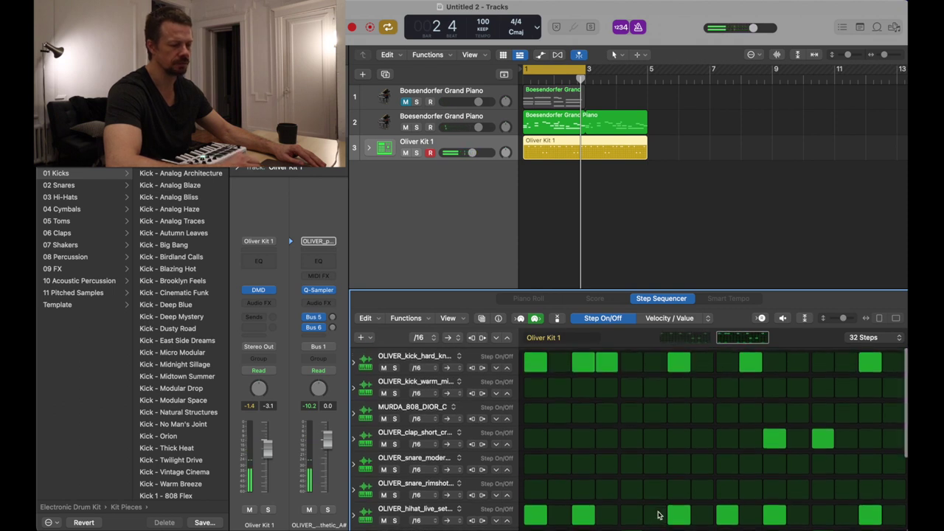
pyautogui.scroll(-3, 656, 513)
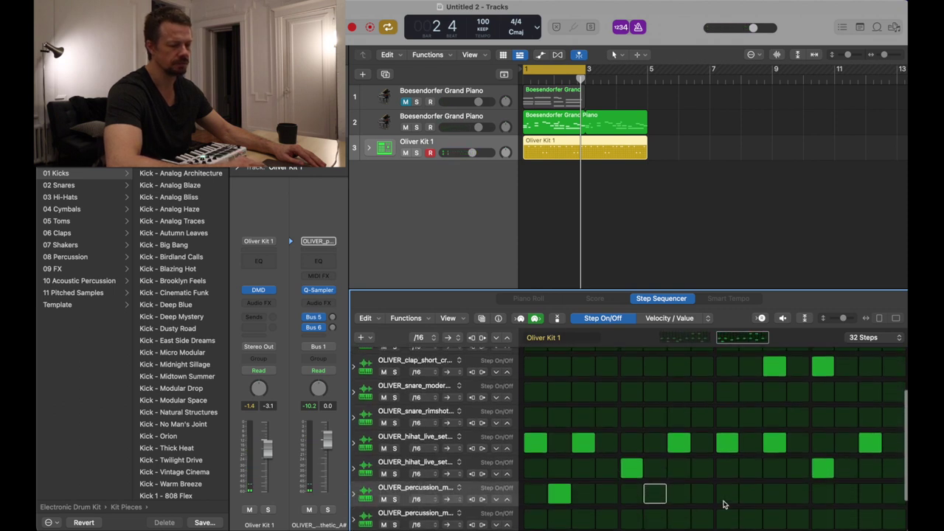
pyautogui.click(727, 495)
pyautogui.scroll(-1, 727, 500)
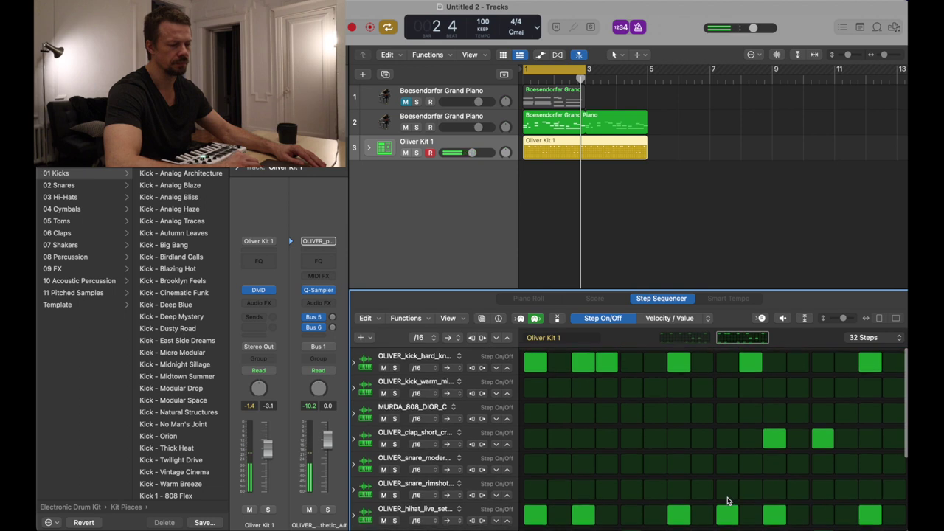
pyautogui.scroll(2, 727, 502)
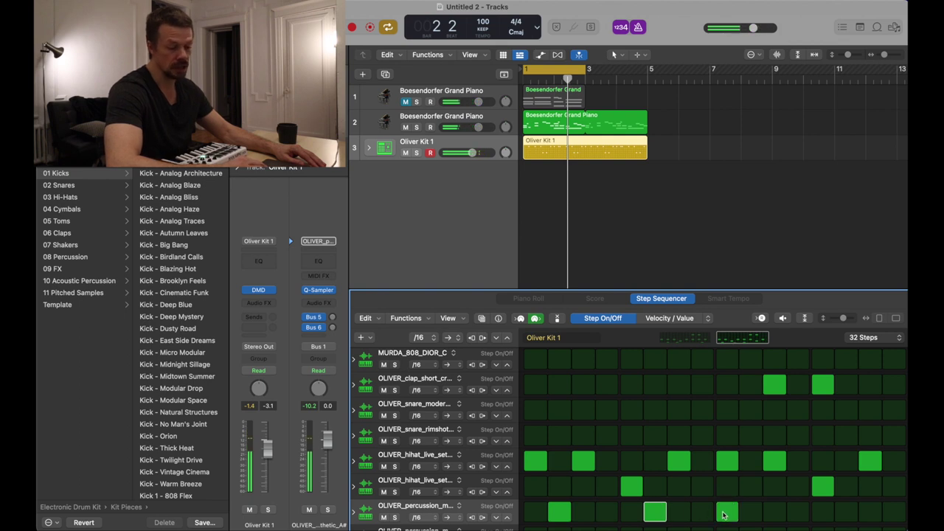
pyautogui.press('Return')
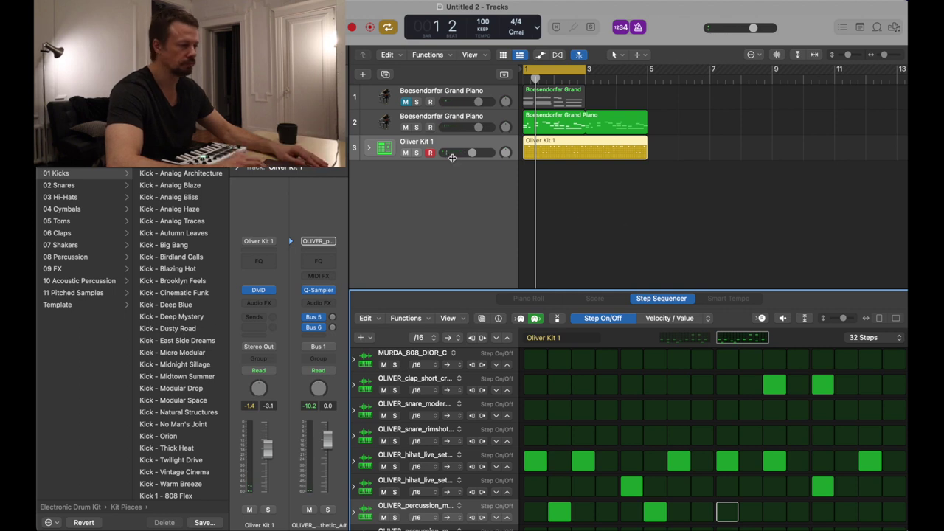
# - Create a software instrument track and load the Fingerstyle Bass patch on it
pyautogui.click(362, 74)
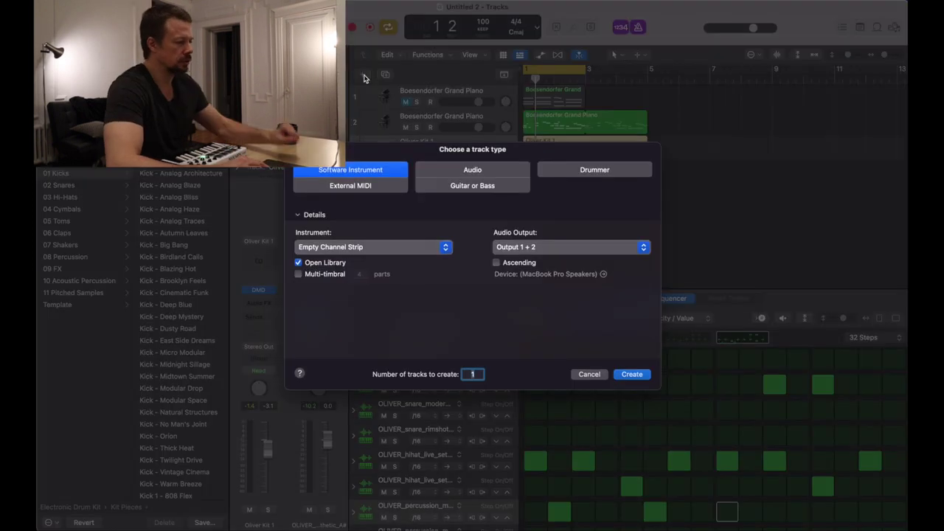
pyautogui.click(632, 374)
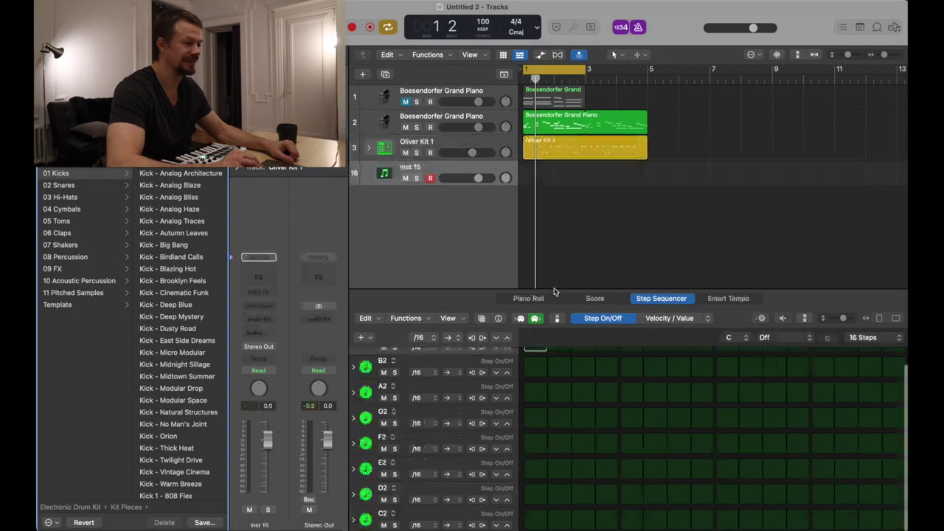
pyautogui.hscroll(-5, 137, 182)
pyautogui.click(67, 185)
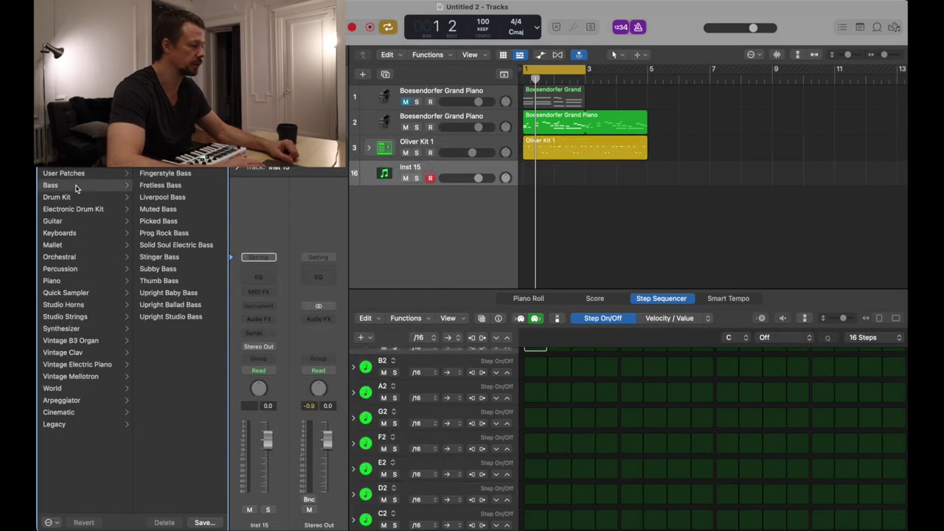
pyautogui.click(160, 174)
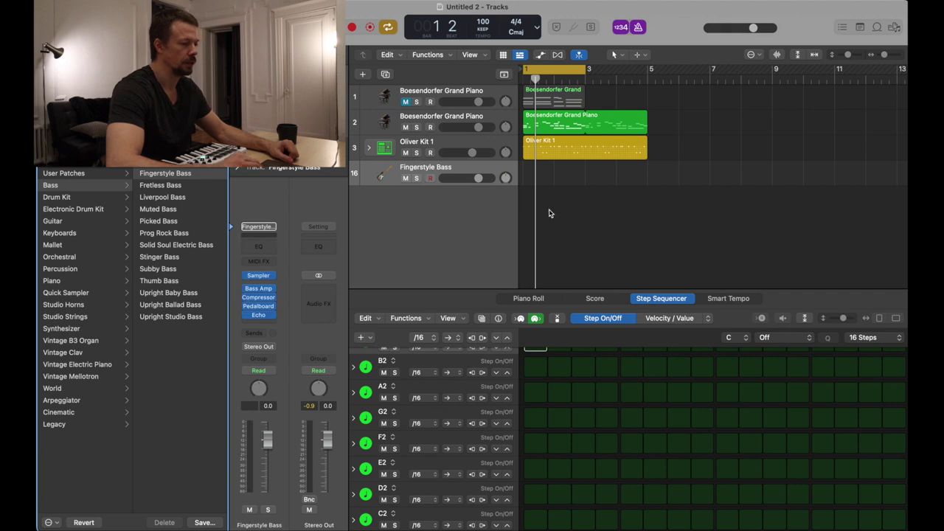
# - Copy the four lowest notes of the muted piano track's region onto the Fingerstyle Bass track at bar 1
pyautogui.click(506, 77)
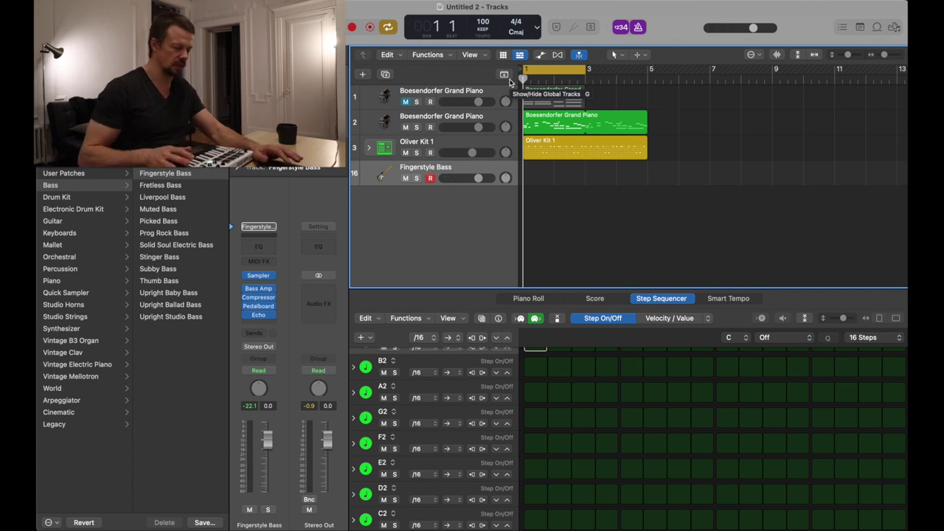
pyautogui.doubleClick(572, 108)
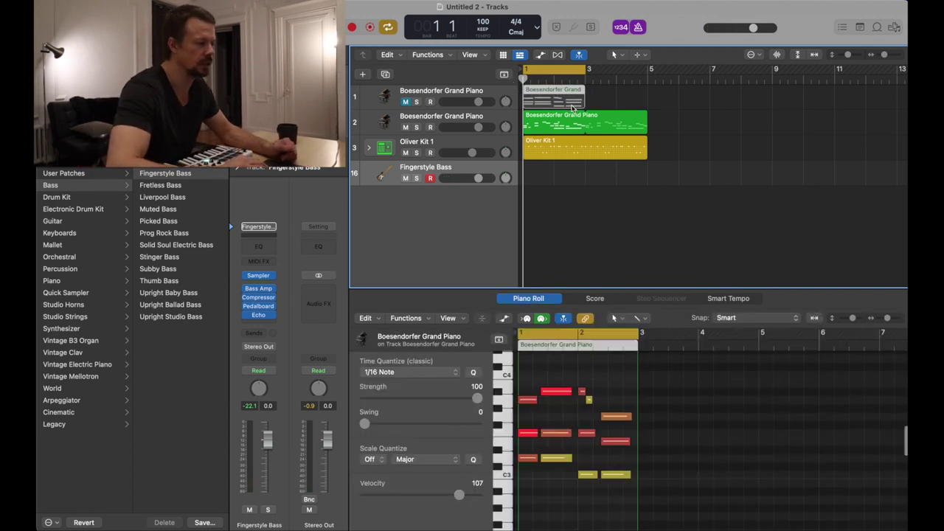
pyautogui.moveTo(618, 493); pyautogui.dragTo(527, 455)
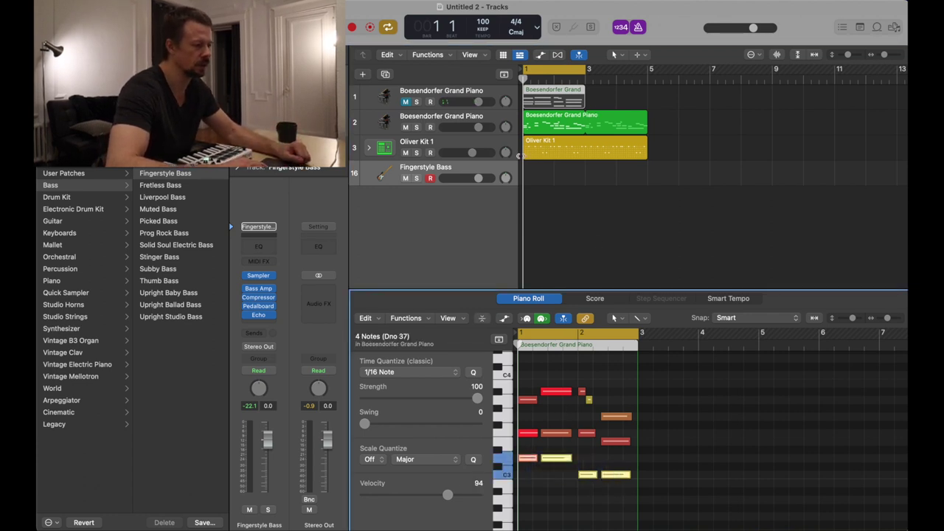
pyautogui.click(524, 177)
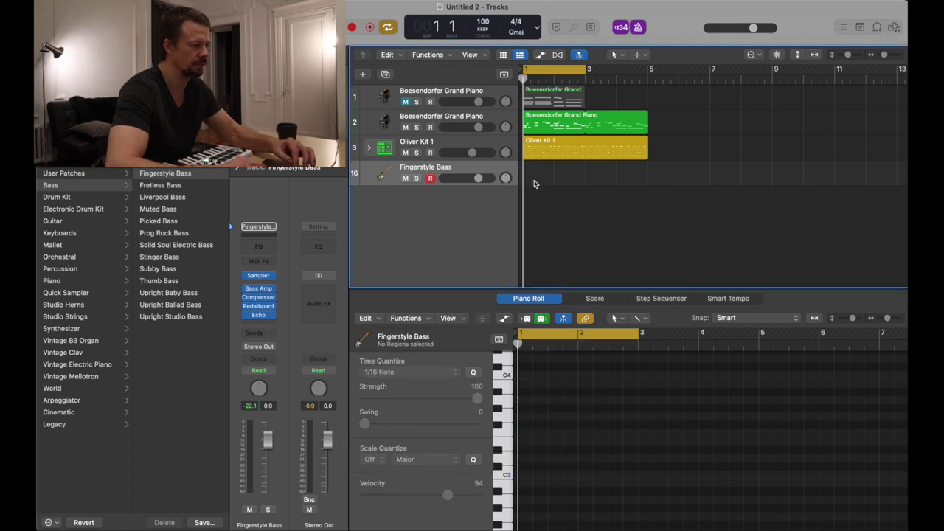
pyautogui.press('super+z')
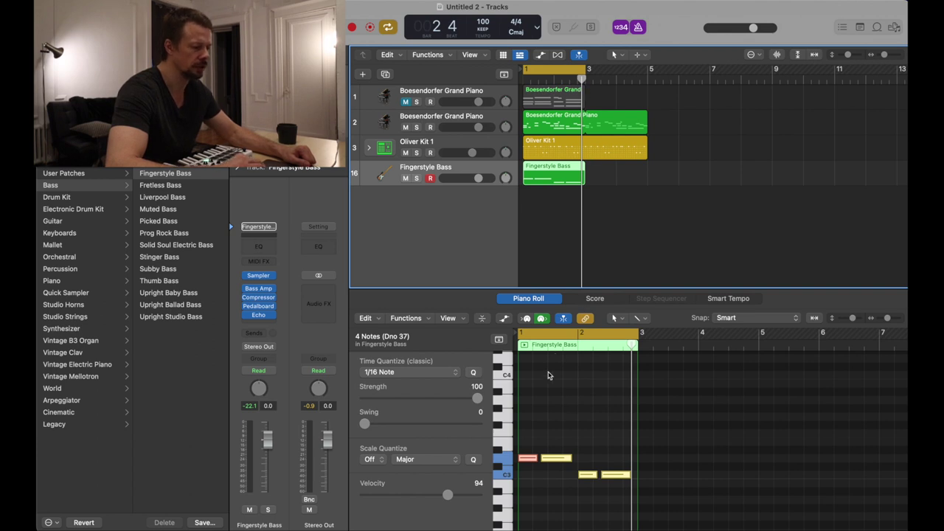
# - Audition the first note of the bass region and compare it with the notes in the second piano track's region
pyautogui.scroll(5, 534, 377)
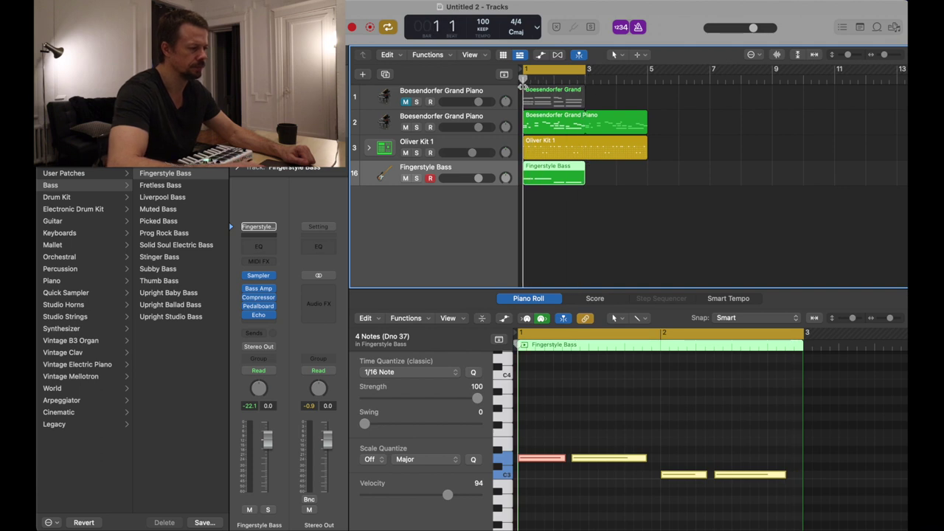
pyautogui.click(538, 440)
pyautogui.click(536, 458)
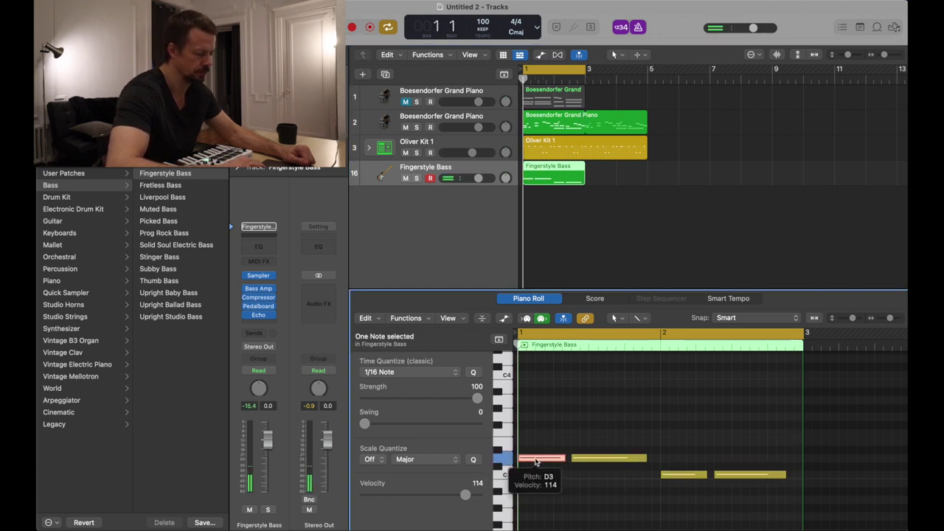
pyautogui.click(560, 97)
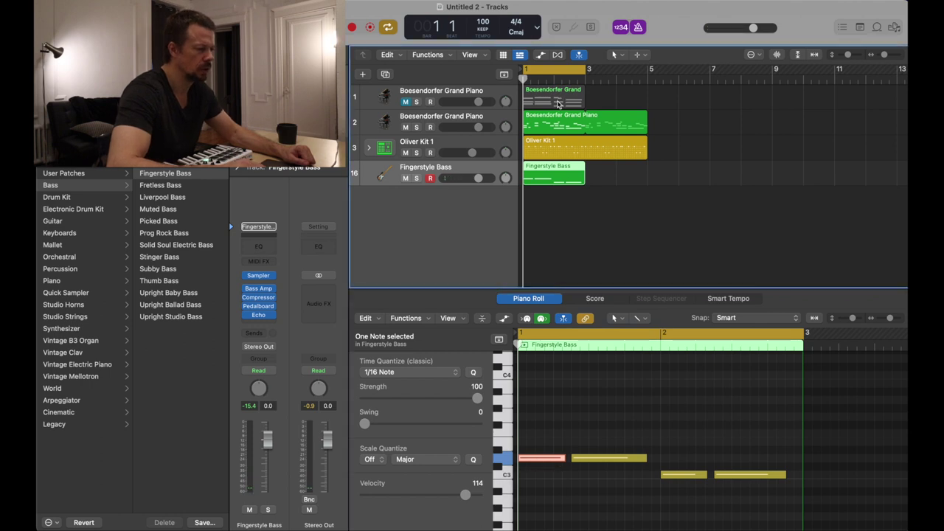
pyautogui.click(557, 124)
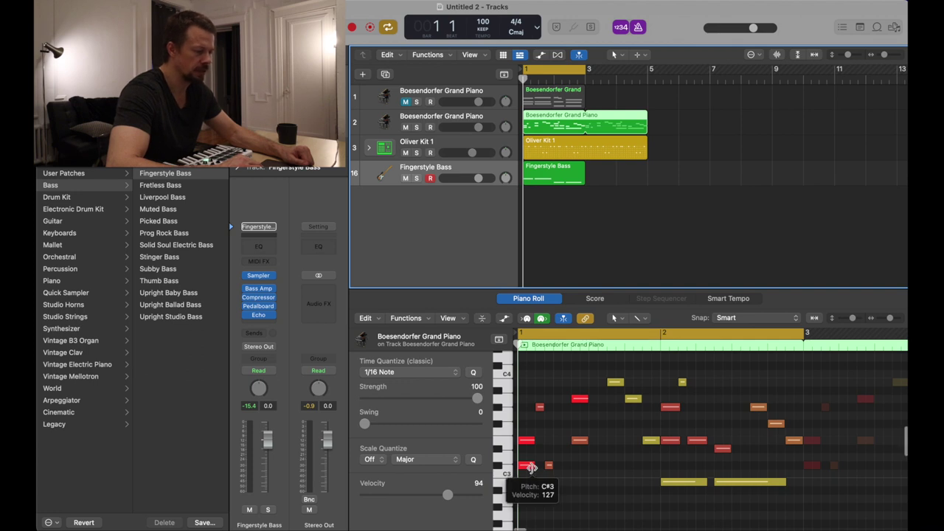
pyautogui.click(559, 240)
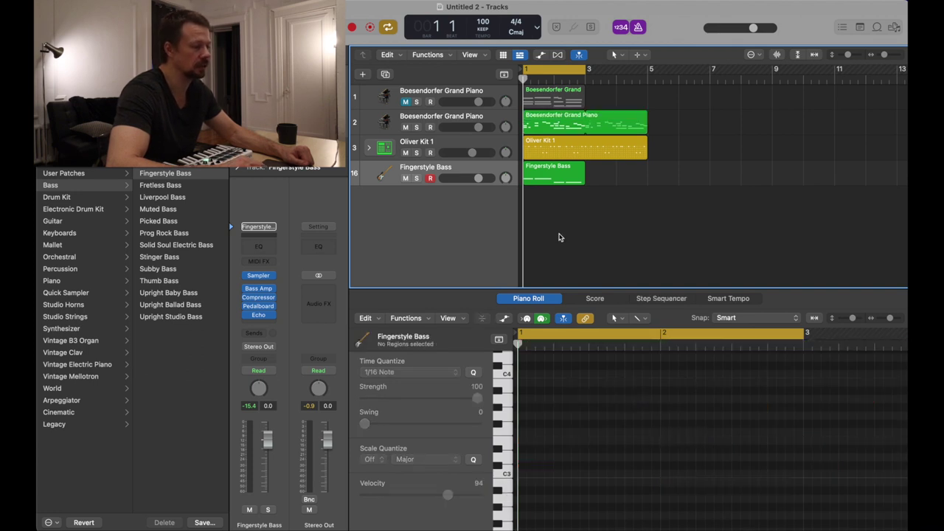
# - Raise the first note of the Fingerstyle Bass region to E3
pyautogui.click(553, 174)
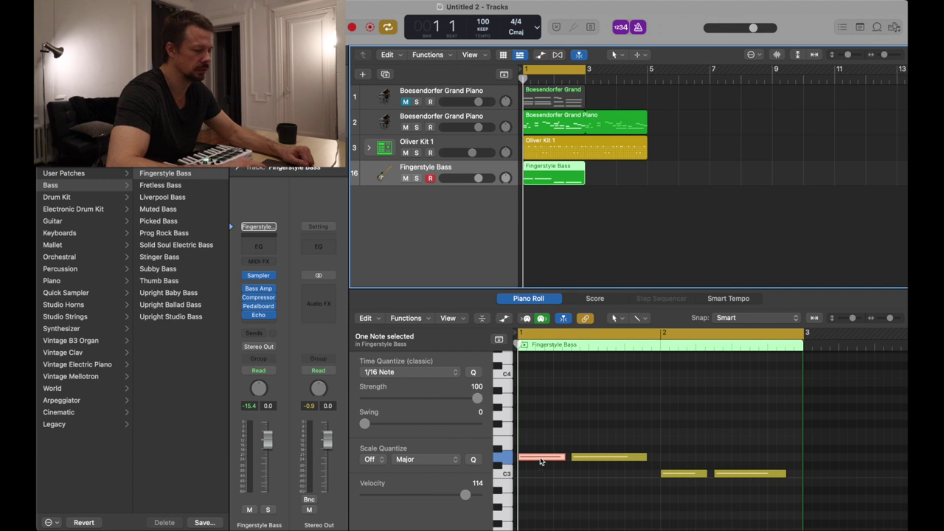
pyautogui.moveTo(539, 458); pyautogui.dragTo(539, 447)
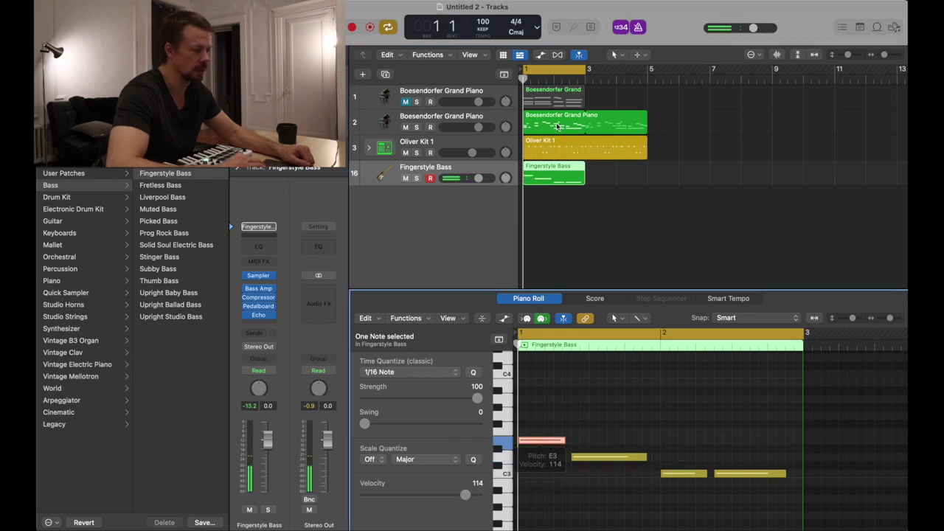
# - Check the piano notes at bar 1 beat 2, lower the second bass note to A2, and audition it after the first
pyautogui.click(548, 98)
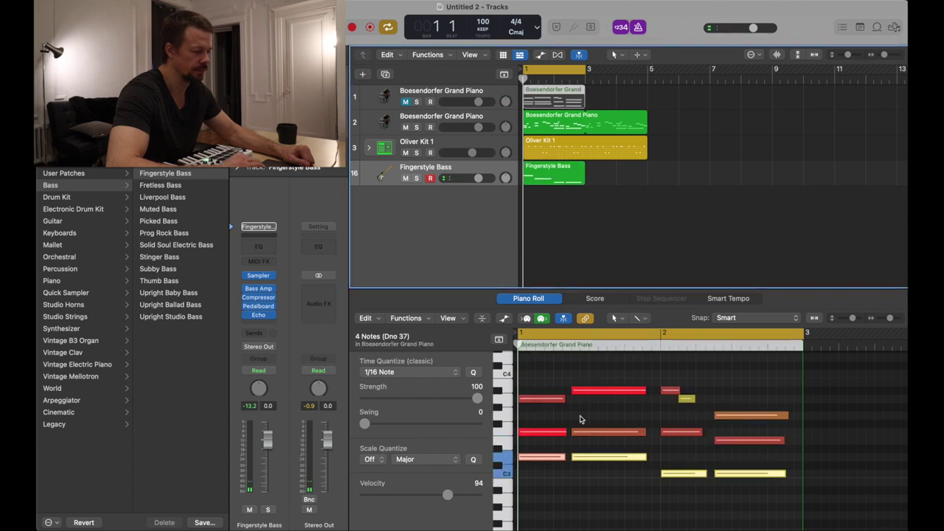
pyautogui.moveTo(591, 460)
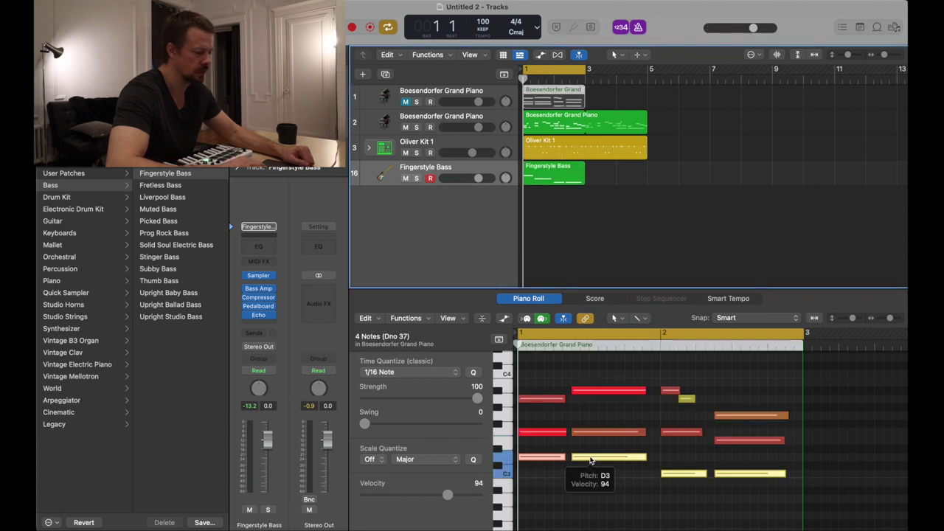
pyautogui.click(601, 498)
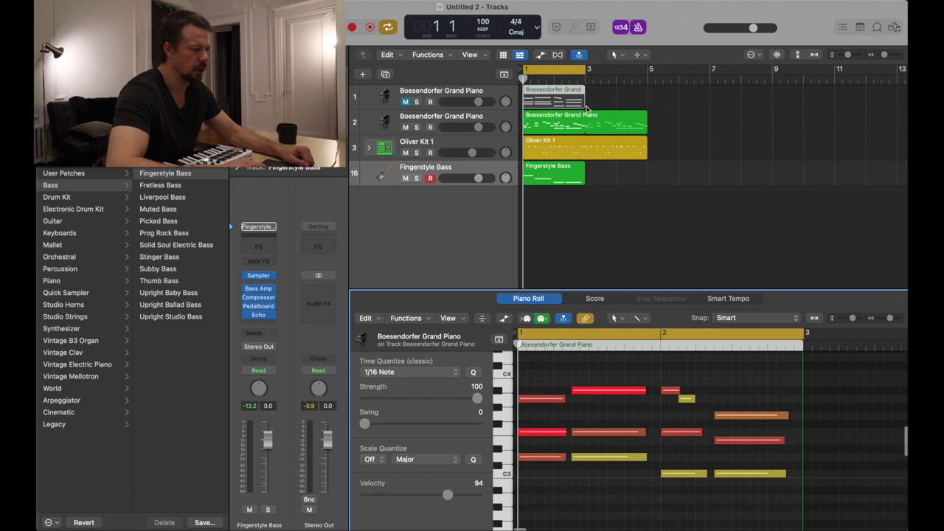
pyautogui.click(562, 122)
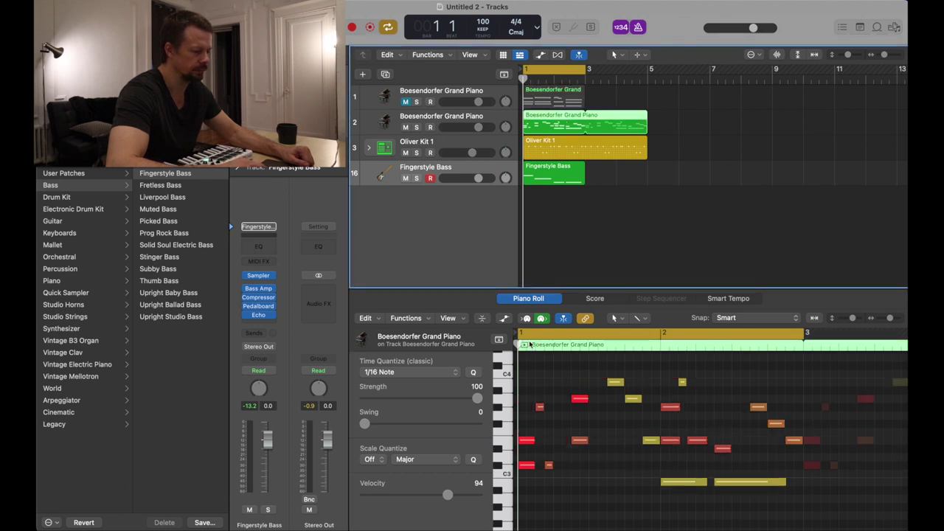
pyautogui.click(581, 347)
pyautogui.click(580, 442)
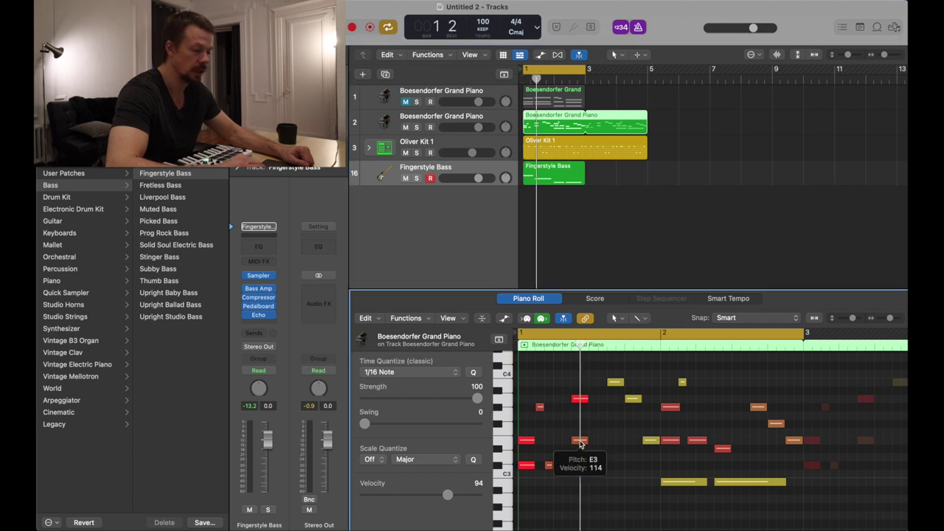
pyautogui.click(581, 399)
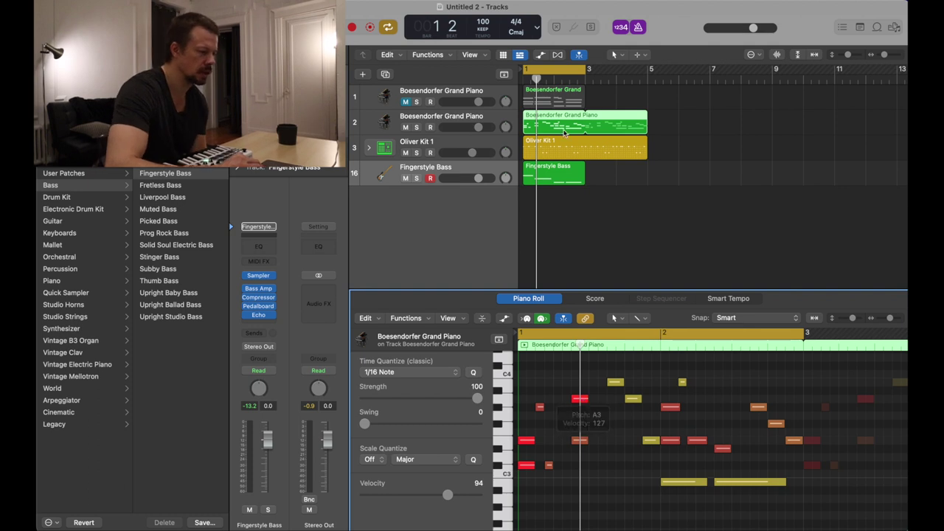
pyautogui.click(555, 174)
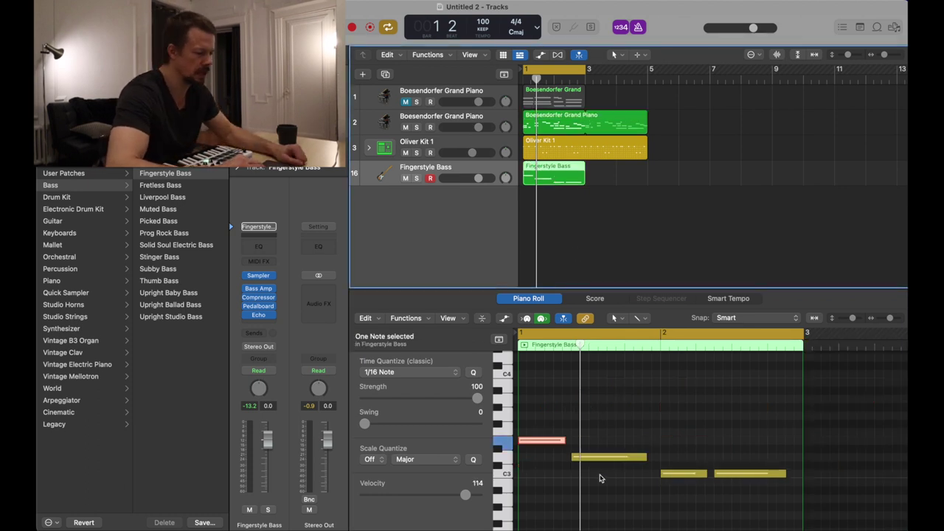
pyautogui.moveTo(610, 457); pyautogui.dragTo(603, 500)
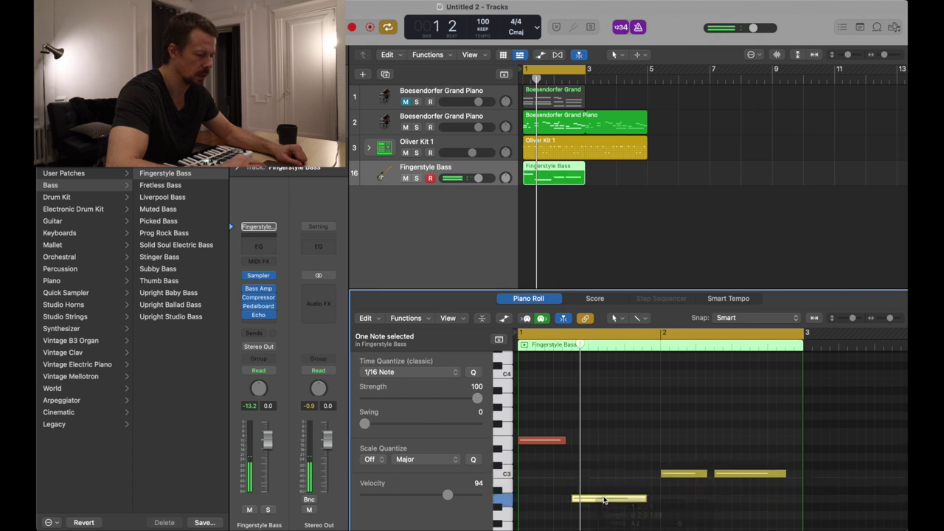
pyautogui.click(557, 442)
pyautogui.click(590, 500)
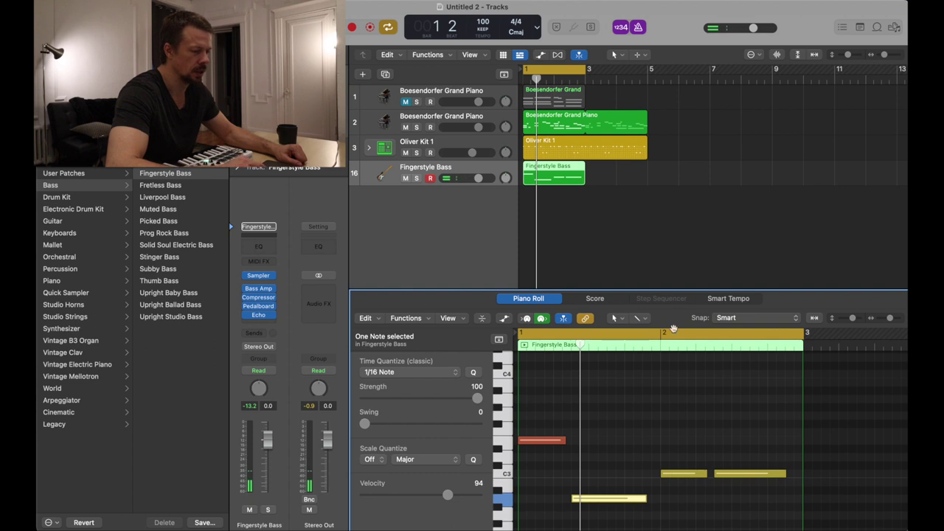
# - Audition the second piano track's notes in bar 2 and try the fourth bass note at D#3
pyautogui.click(680, 344)
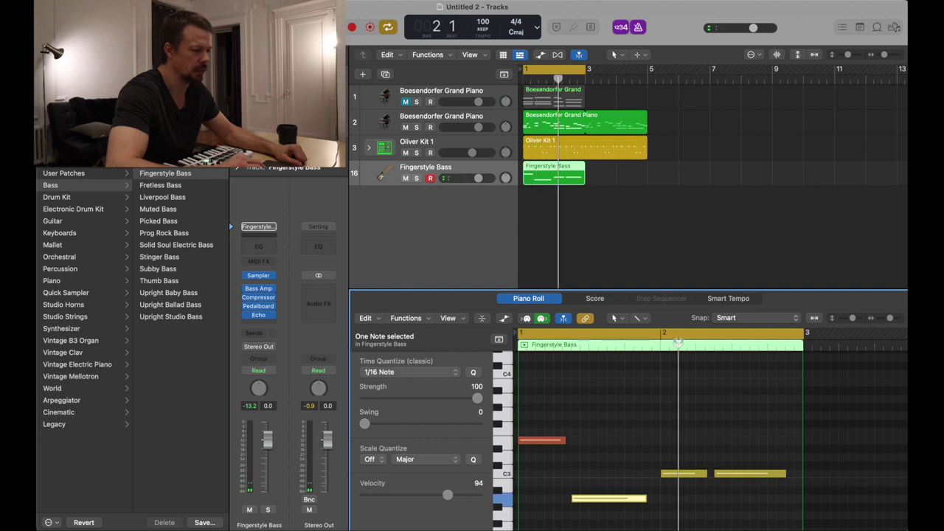
pyautogui.click(561, 124)
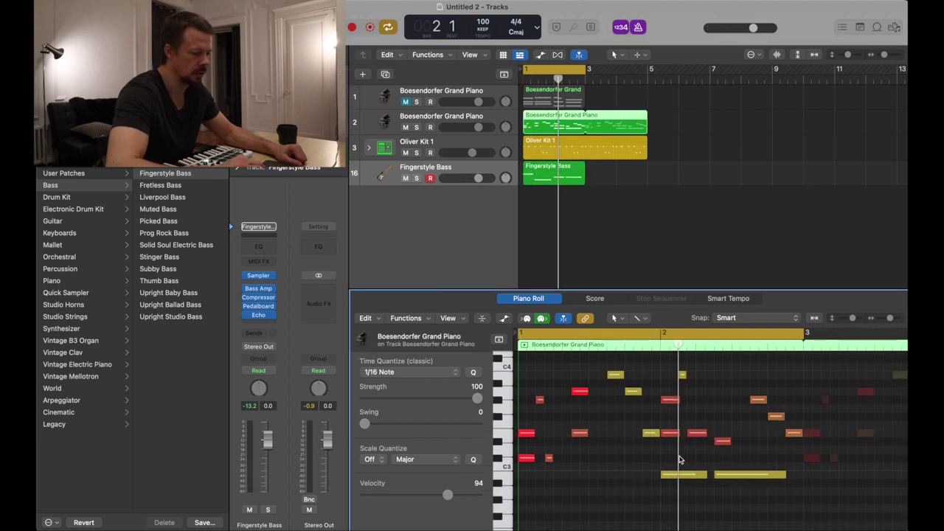
pyautogui.click(670, 433)
pyautogui.click(672, 436)
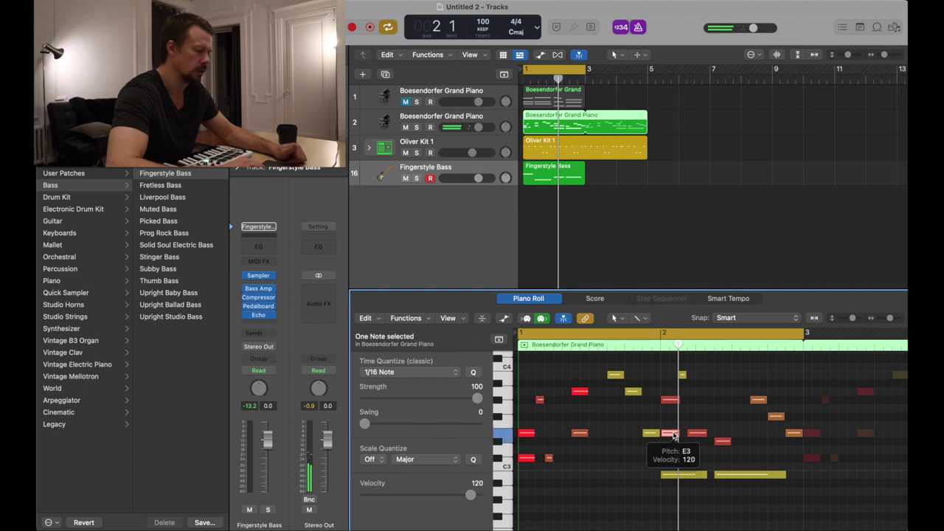
pyautogui.click(679, 475)
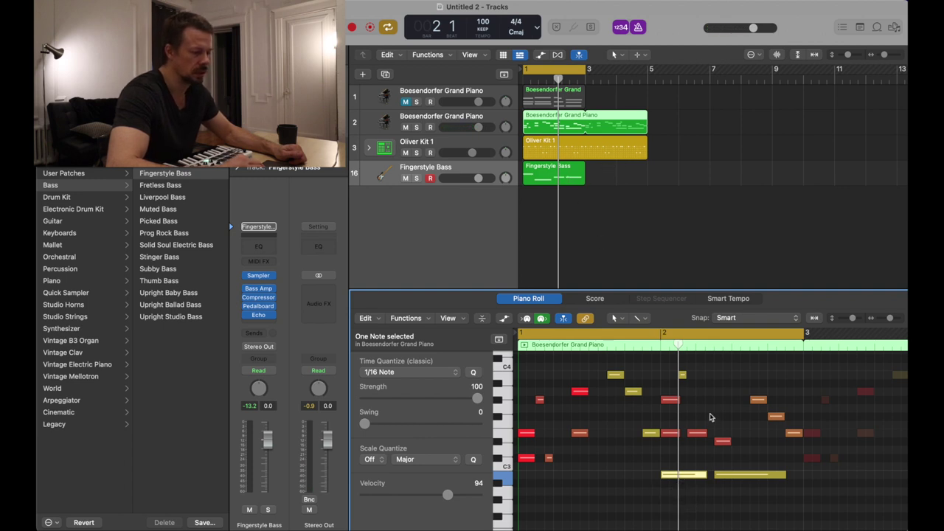
pyautogui.click(724, 347)
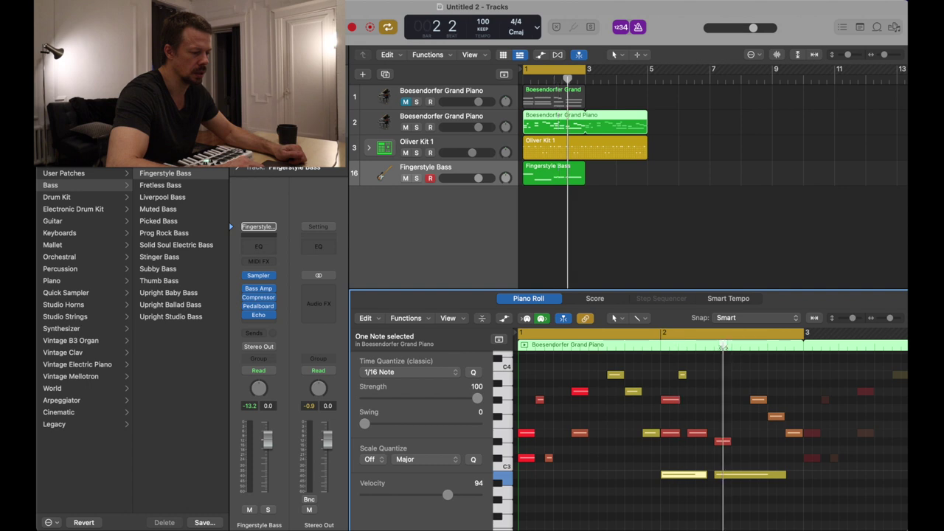
pyautogui.click(722, 441)
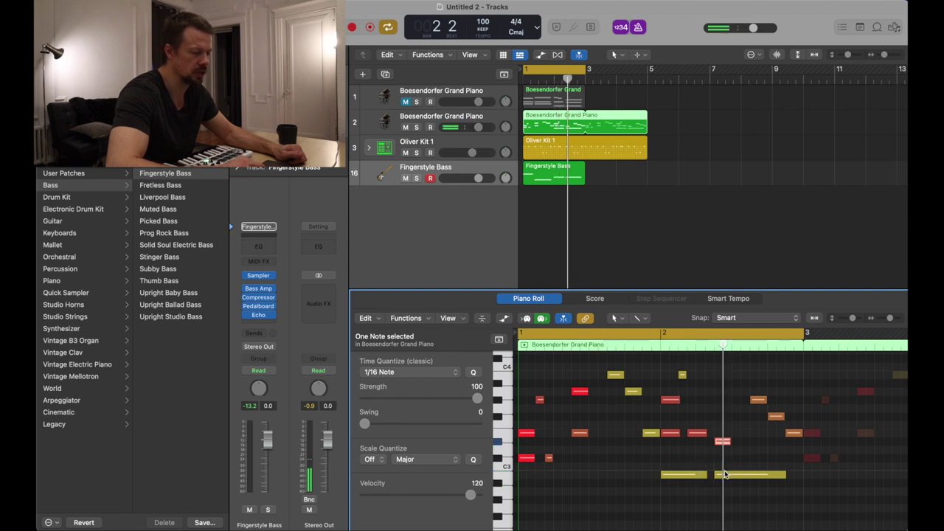
pyautogui.click(569, 175)
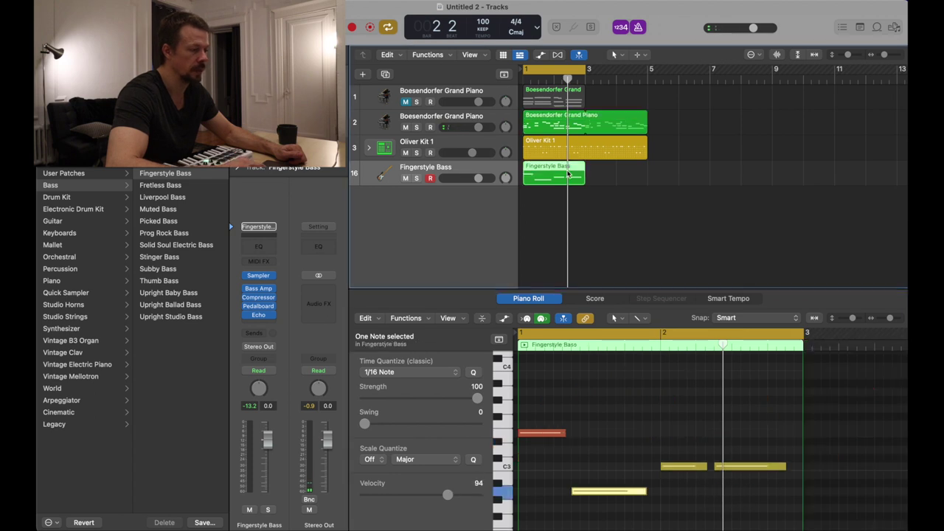
pyautogui.moveTo(730, 466); pyautogui.dragTo(731, 444)
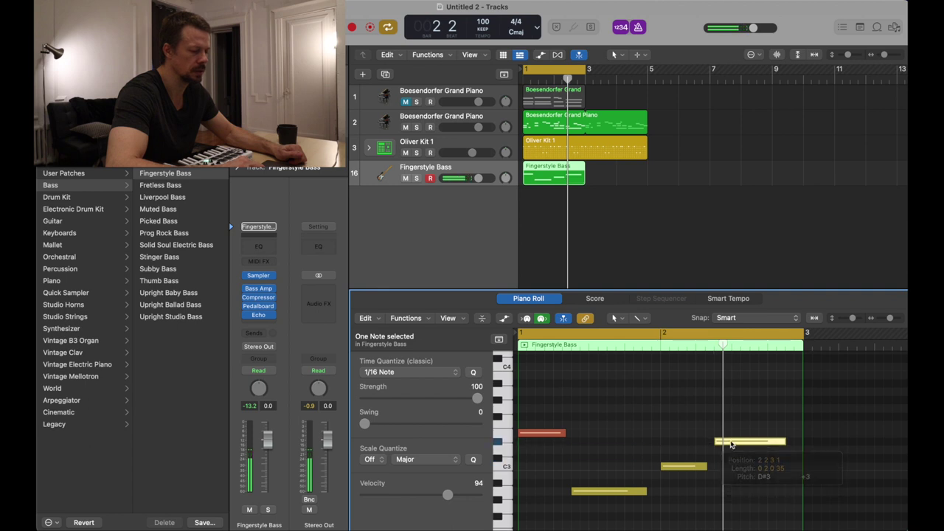
# - Audition the four notes of the Fingerstyle Bass region one after another and during loop playback
pyautogui.click(555, 433)
pyautogui.click(606, 491)
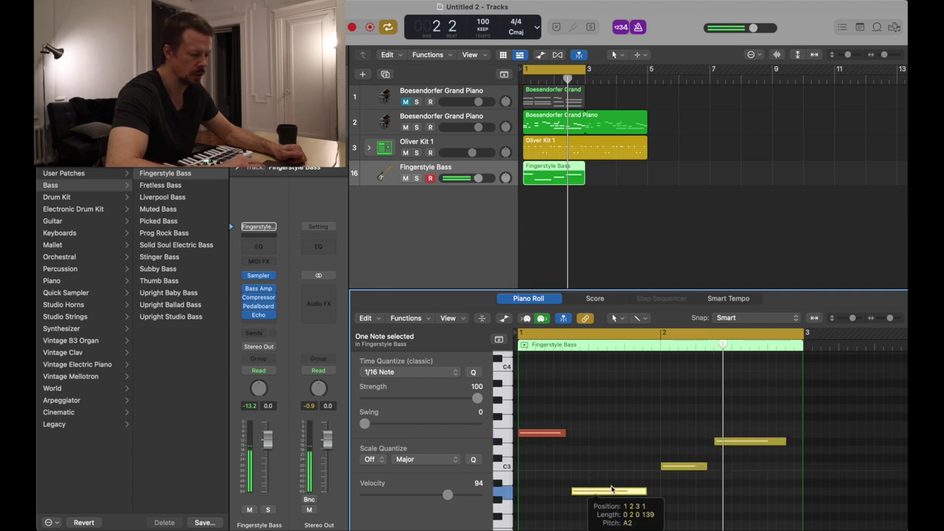
pyautogui.click(682, 466)
pyautogui.click(740, 440)
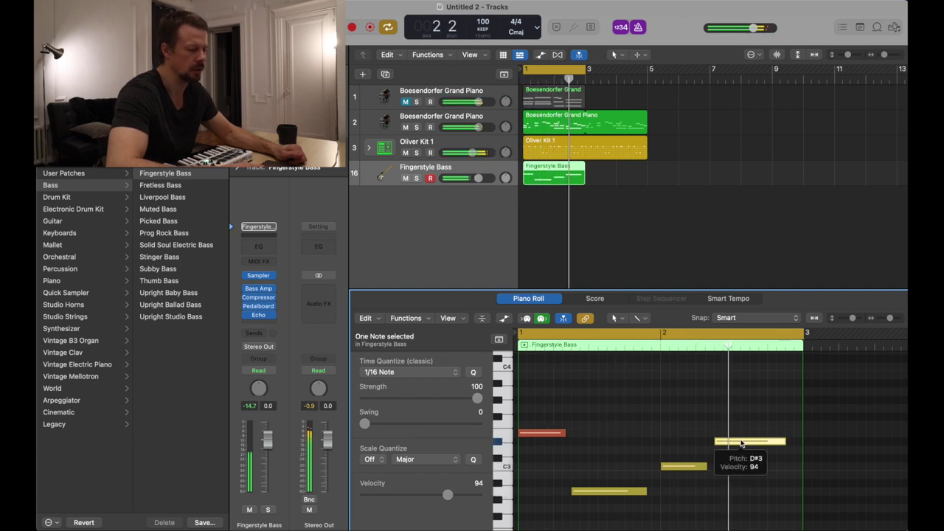
pyautogui.click(636, 492)
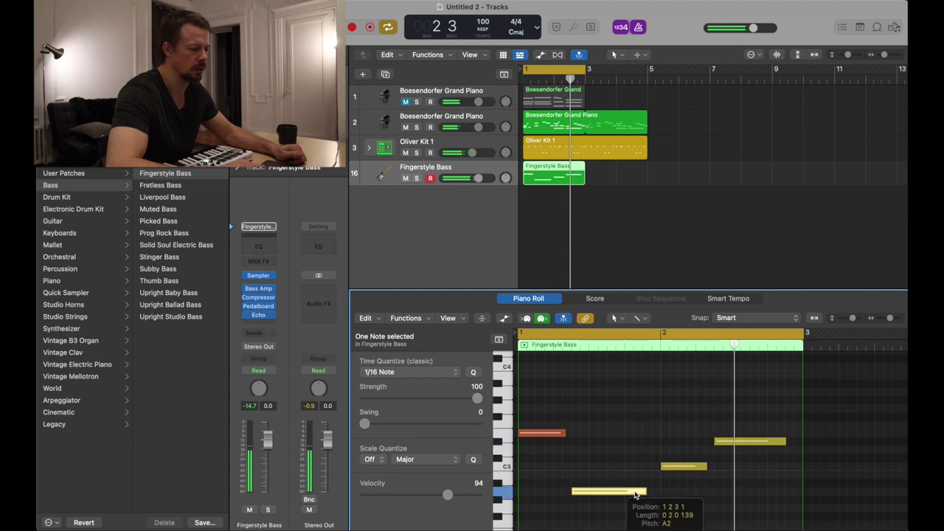
pyautogui.moveTo(672, 467)
pyautogui.mouseDown()
pyautogui.moveTo(674, 478)
pyautogui.moveTo(674, 469)
pyautogui.mouseUp()
# - Raise the Fingerstyle Bass track's volume to +6.0 dB and play the loop from bar 1
pyautogui.press('space')
pyautogui.click(484, 173)
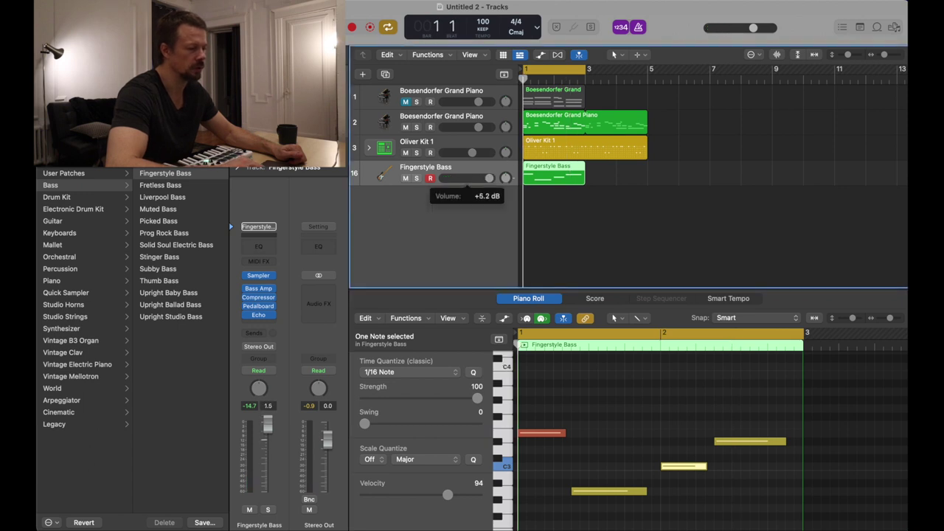
pyautogui.press('space')
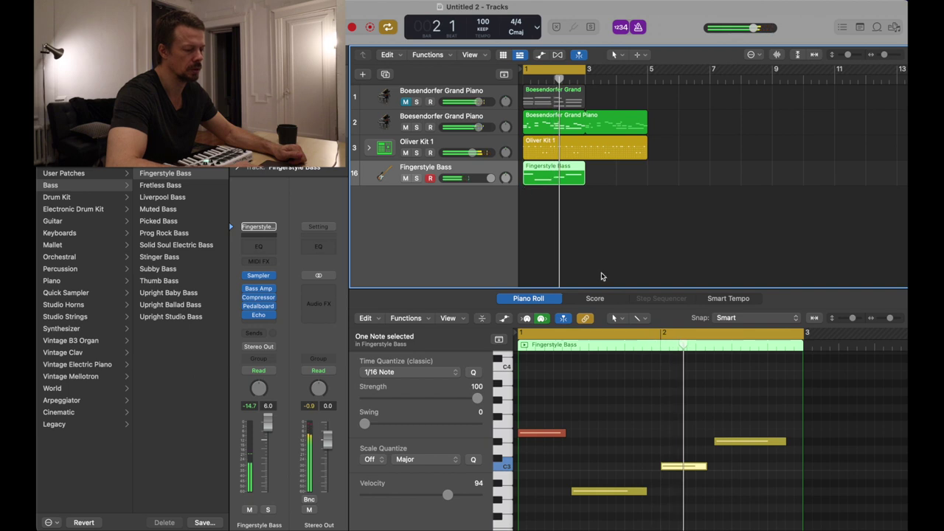
# - Raise the third bass note at bar 2 to C#3 and audition it with the first two notes
pyautogui.moveTo(679, 468); pyautogui.dragTo(683, 458)
pyautogui.click(573, 427)
pyautogui.click(553, 433)
pyautogui.click(590, 491)
pyautogui.click(683, 458)
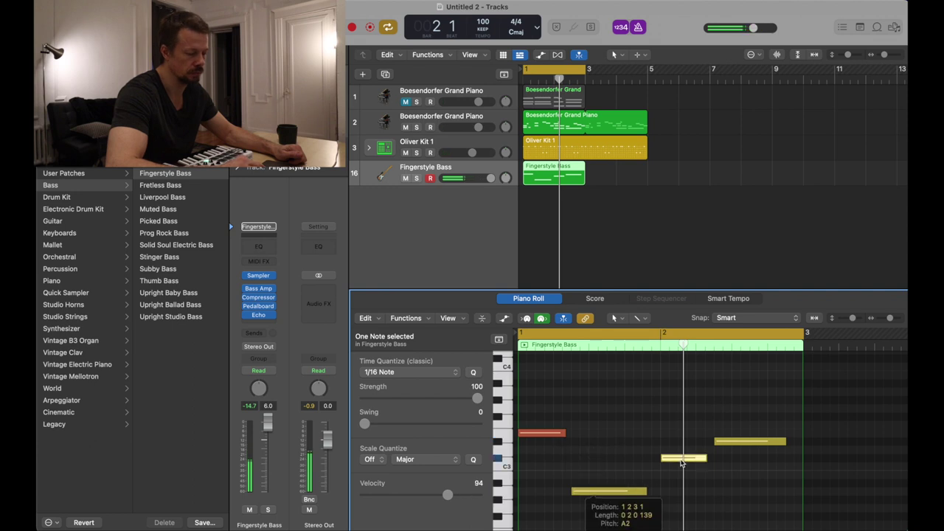
# - Lower the fourth bass note to B2, then play the loop and audition the last two notes
pyautogui.moveTo(722, 443); pyautogui.dragTo(726, 478)
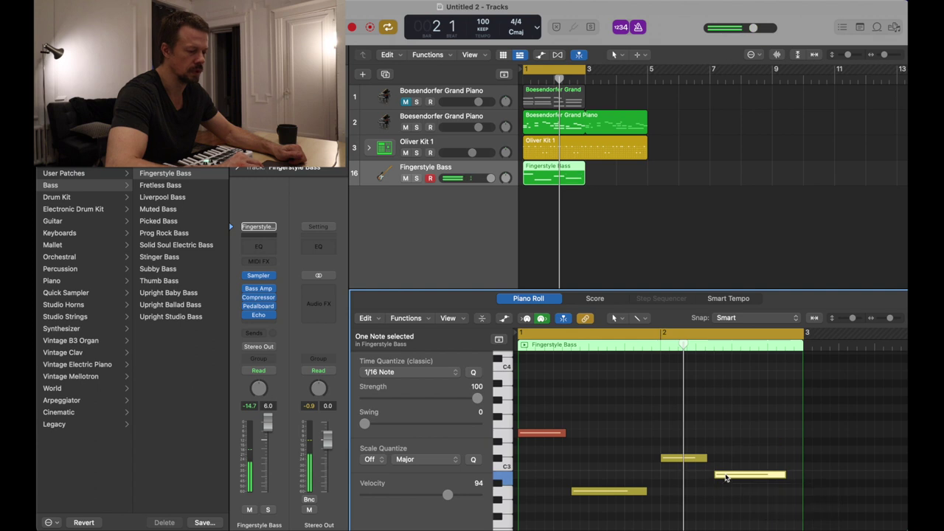
pyautogui.press('space')
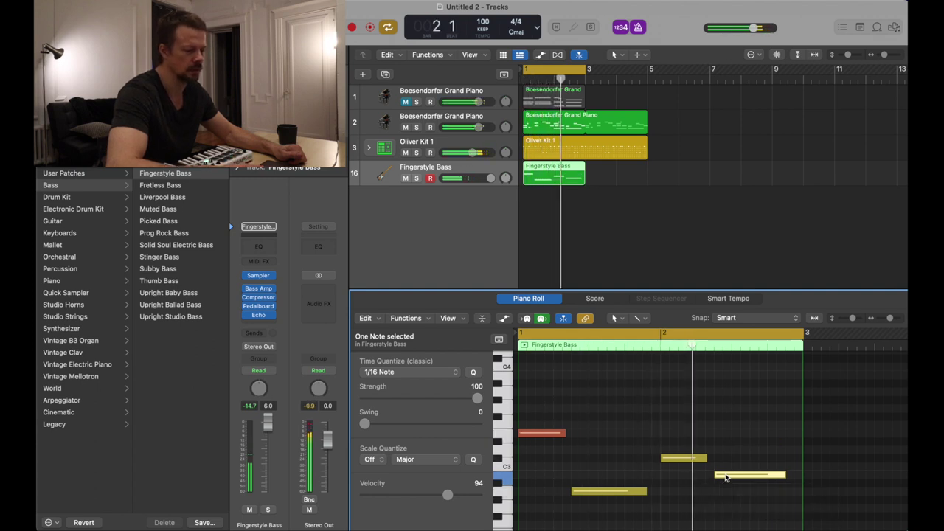
pyautogui.click(697, 460)
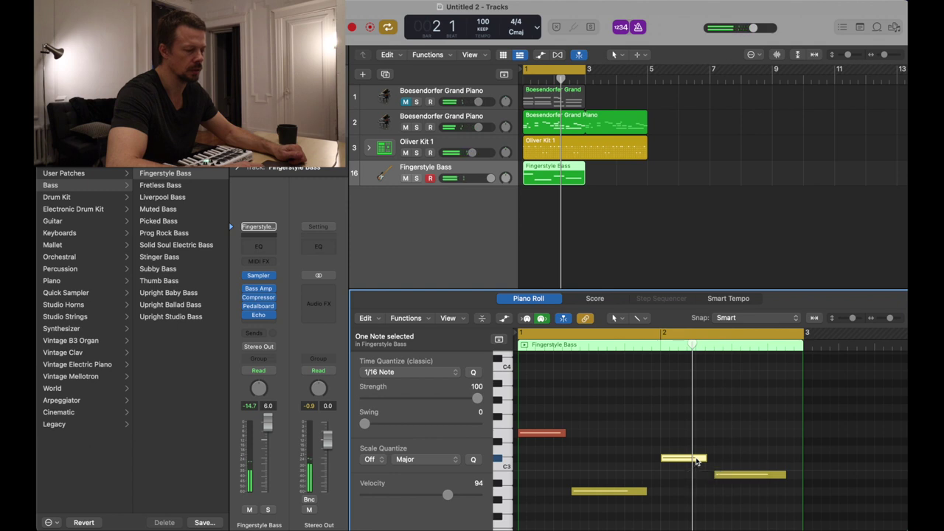
pyautogui.click(730, 476)
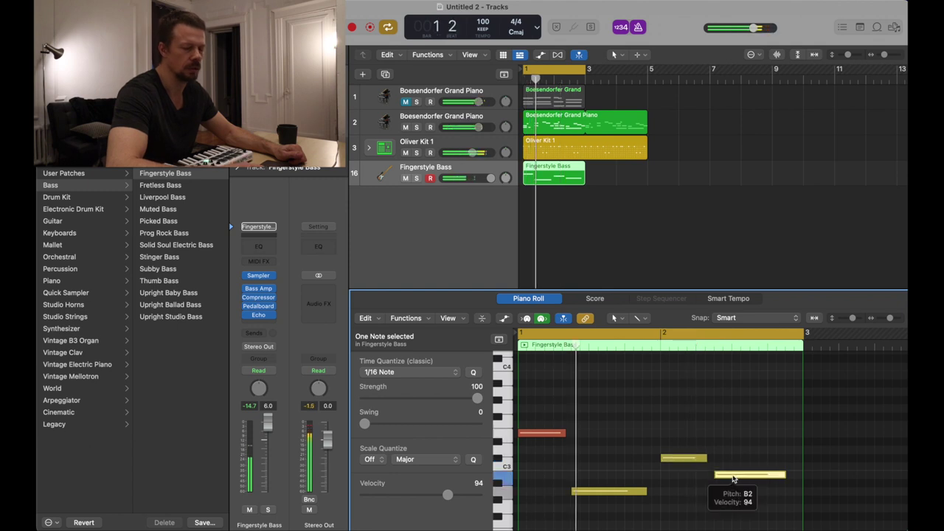
pyautogui.click(694, 458)
# - Move the playhead into bar 2, open the second Boesendorfer Grand Piano region and audition its G#3 and E3 notes at bar 2
pyautogui.click(679, 347)
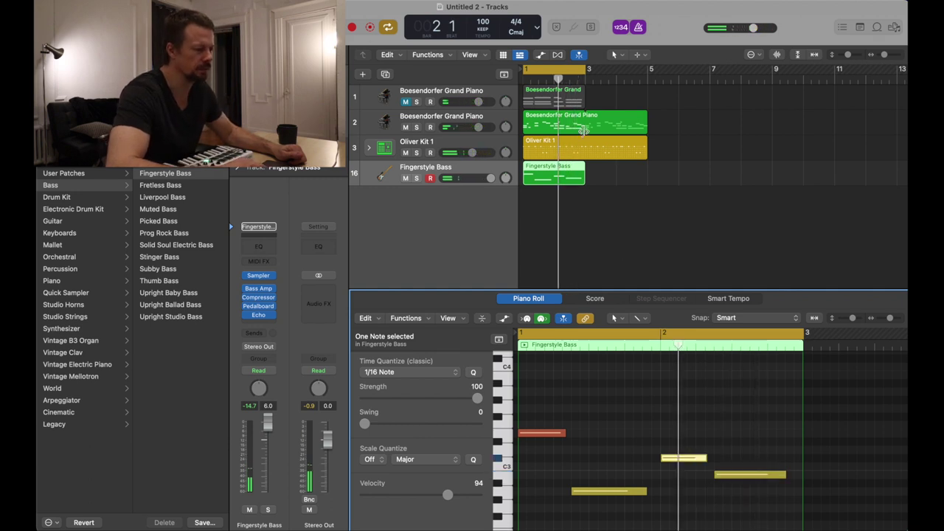
pyautogui.click(561, 123)
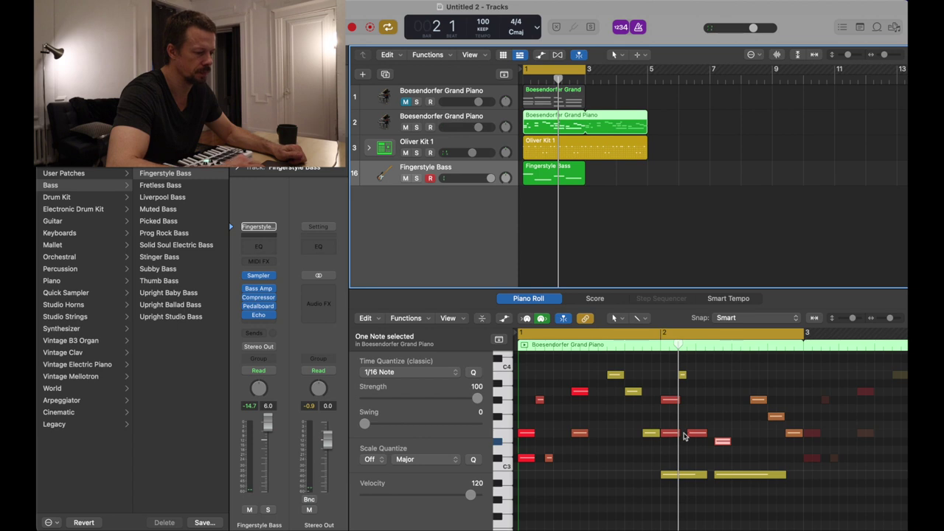
pyautogui.click(672, 402)
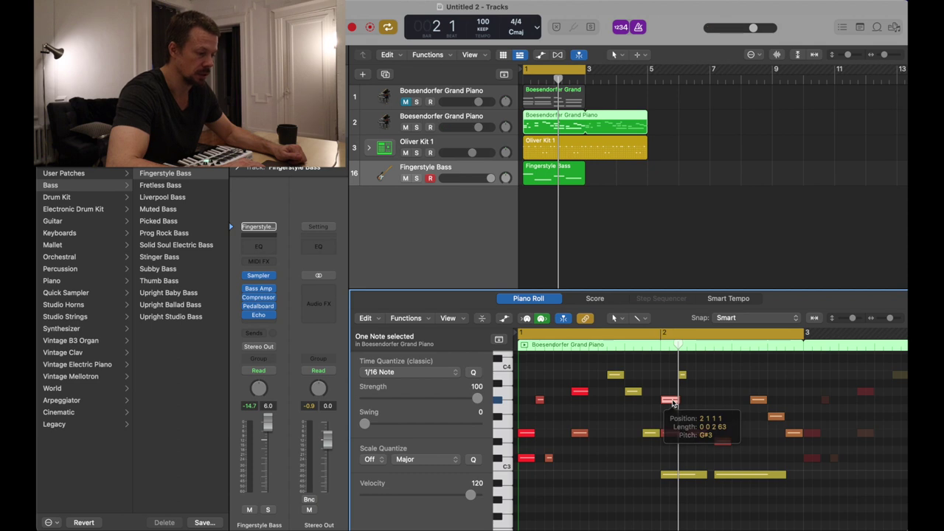
pyautogui.scroll(1, 672, 434)
pyautogui.click(672, 446)
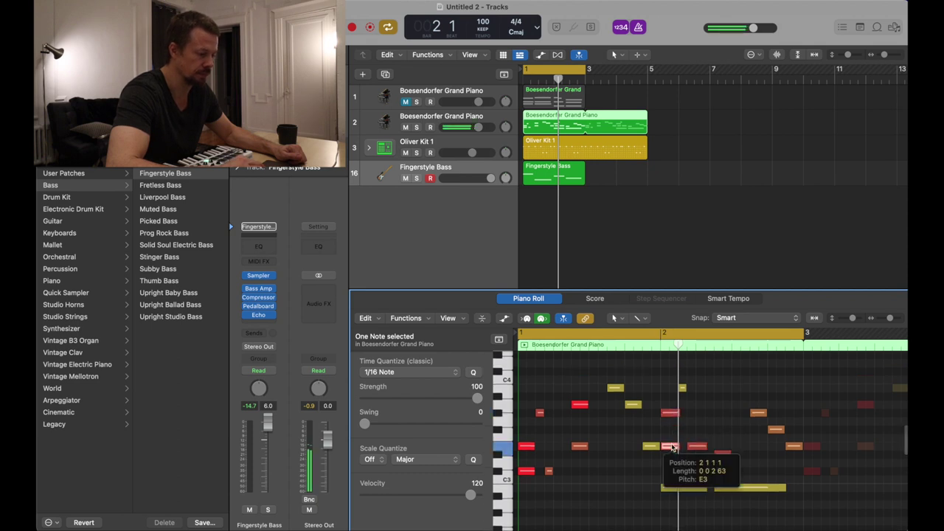
# - Lower the Fingerstyle Bass note at bar 2 to G#2 and play the loop from bar 1
pyautogui.click(560, 173)
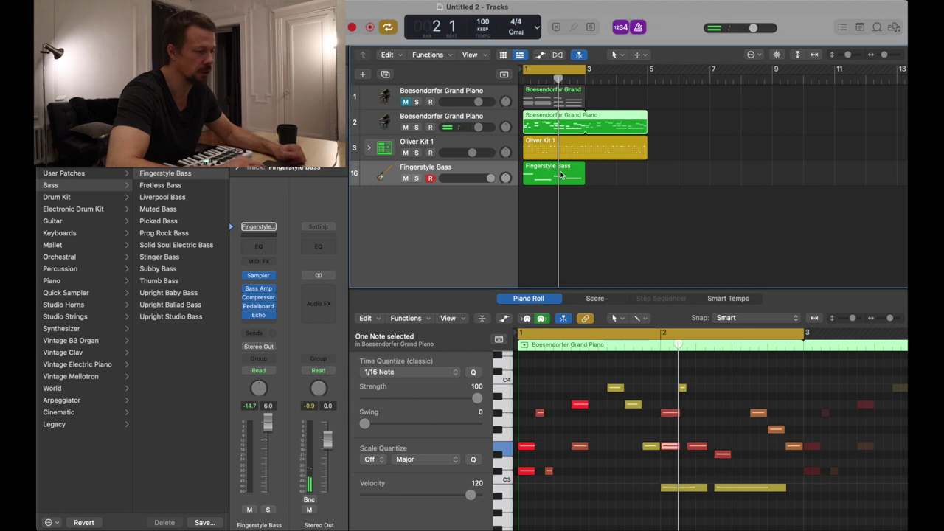
pyautogui.scroll(-2, 668, 465)
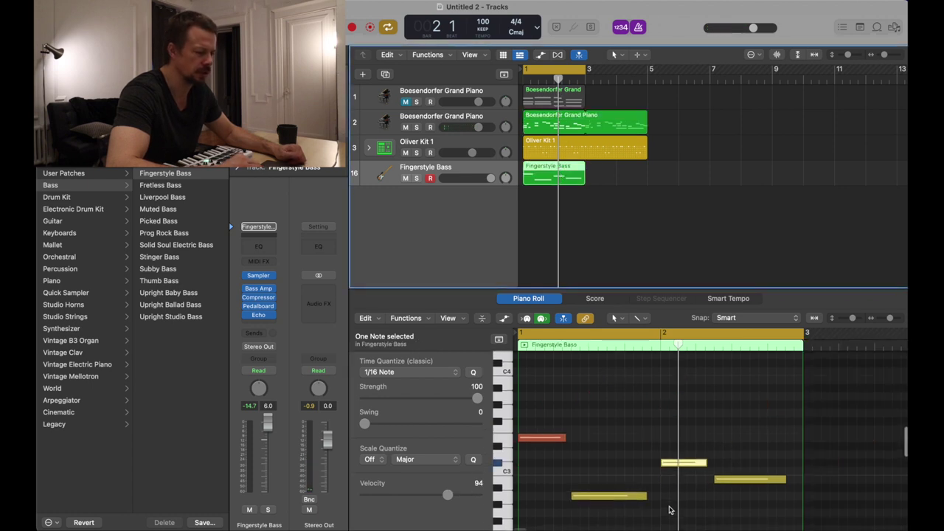
pyautogui.moveTo(680, 445); pyautogui.dragTo(679, 485)
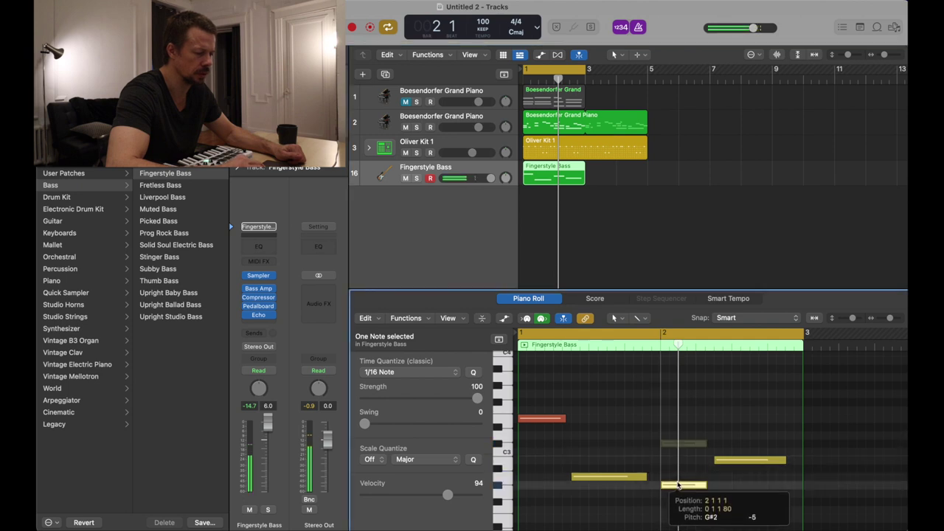
pyautogui.moveTo(679, 486); pyautogui.dragTo(679, 485)
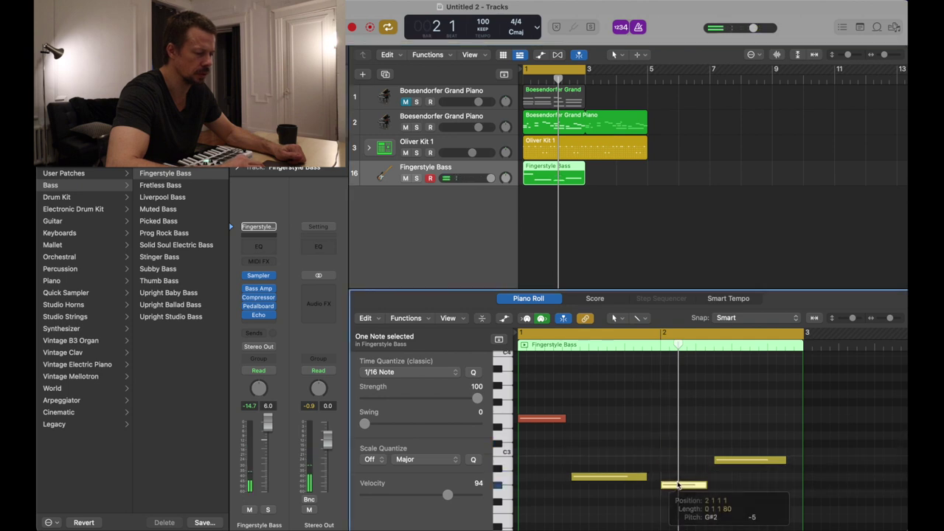
pyautogui.press('space')
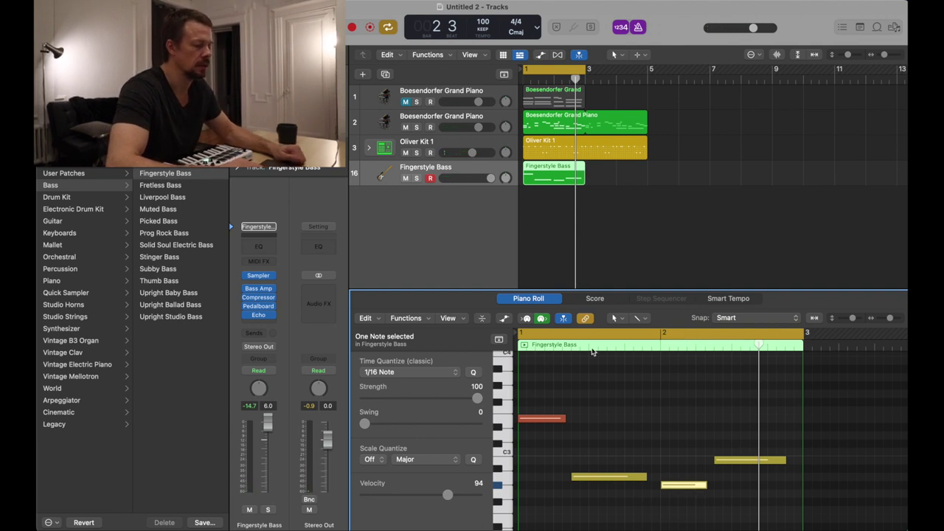
pyautogui.moveTo(577, 78); pyautogui.dragTo(522, 79)
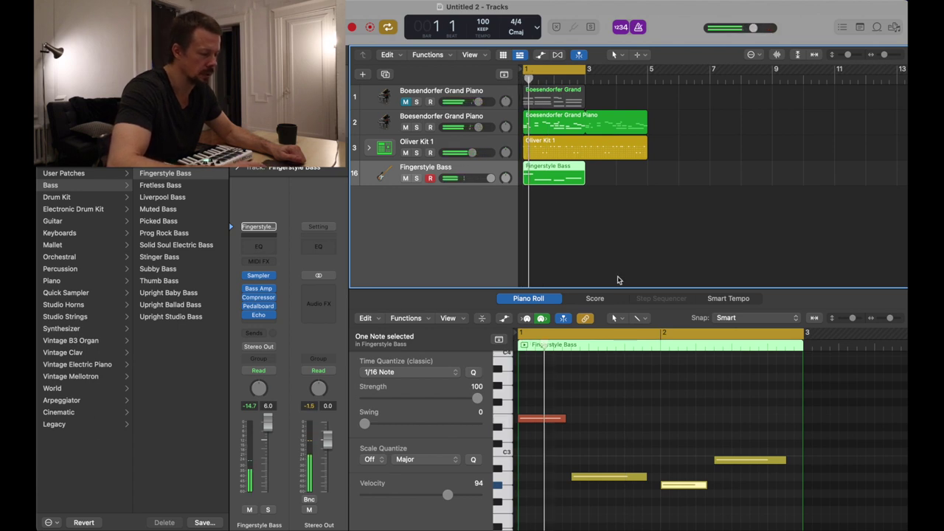
pyautogui.press('space')
# - Shorten the first bass note and add a short E3 note after it that ends at beat 2, with playback to check
pyautogui.scroll(5, 613, 418)
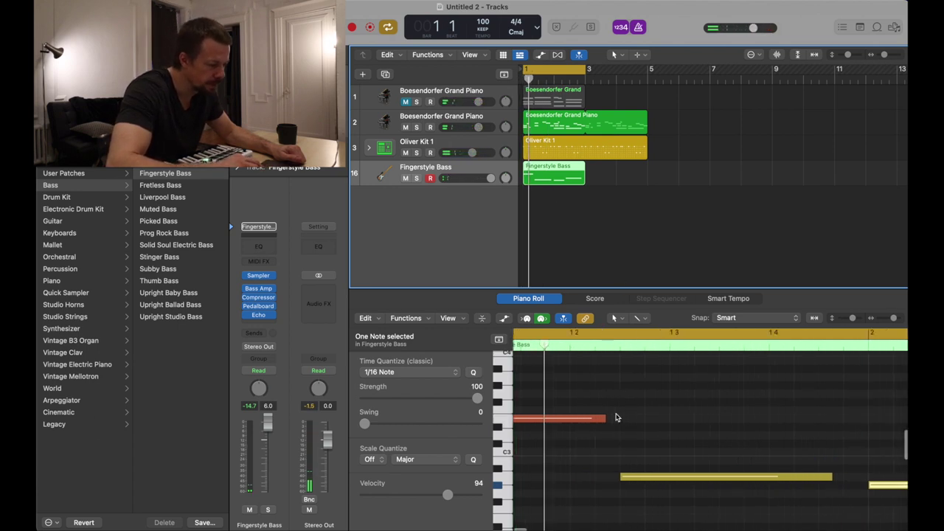
pyautogui.press('space')
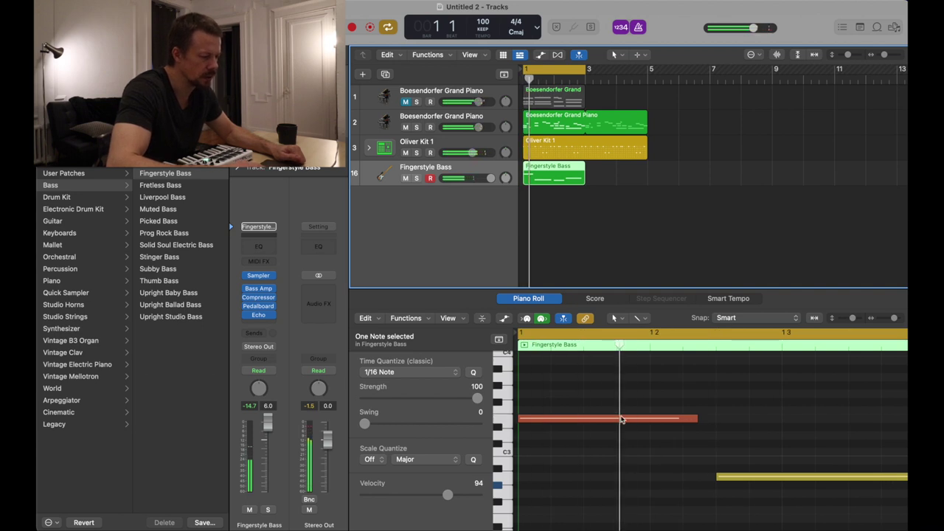
pyautogui.moveTo(694, 417); pyautogui.dragTo(609, 426)
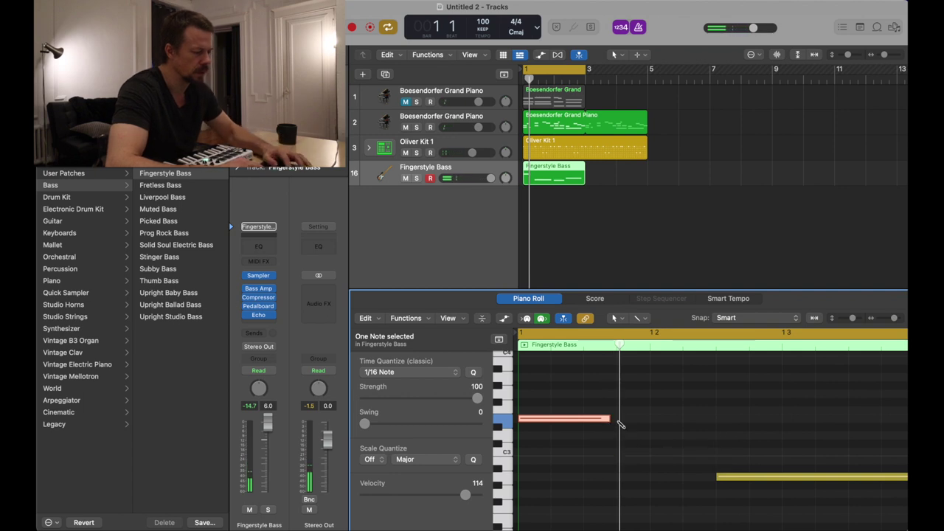
pyautogui.keyDown('super'); pyautogui.click(619, 418); pyautogui.keyUp('super')
pyautogui.moveTo(708, 418); pyautogui.dragTo(652, 422)
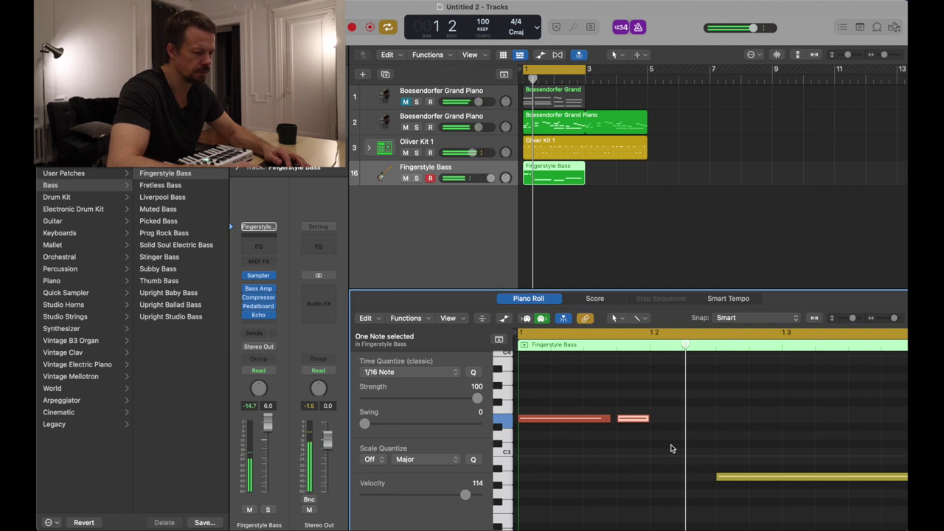
pyautogui.press('space')
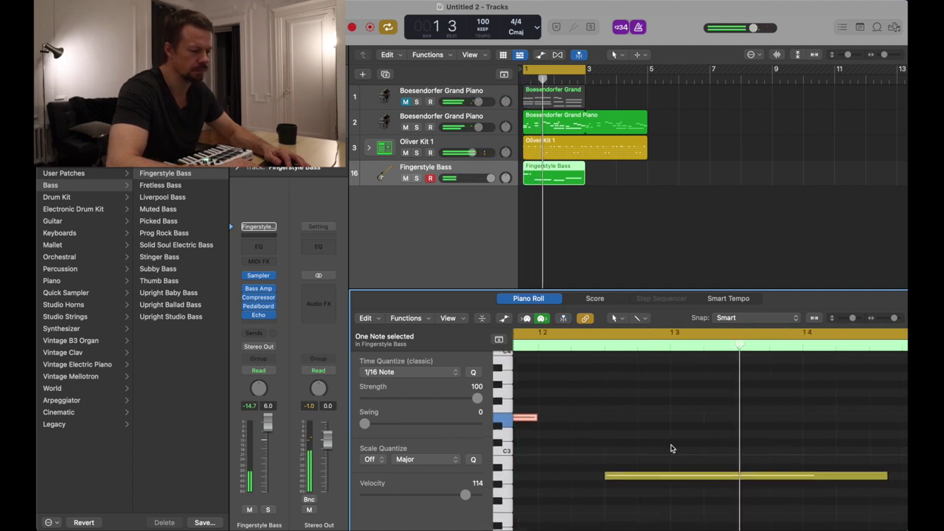
# - Shorten the long A2 bass note in bar 1 to about one beat and follow it with two A2 notes of about half a beat
pyautogui.moveTo(886, 474); pyautogui.dragTo(737, 474)
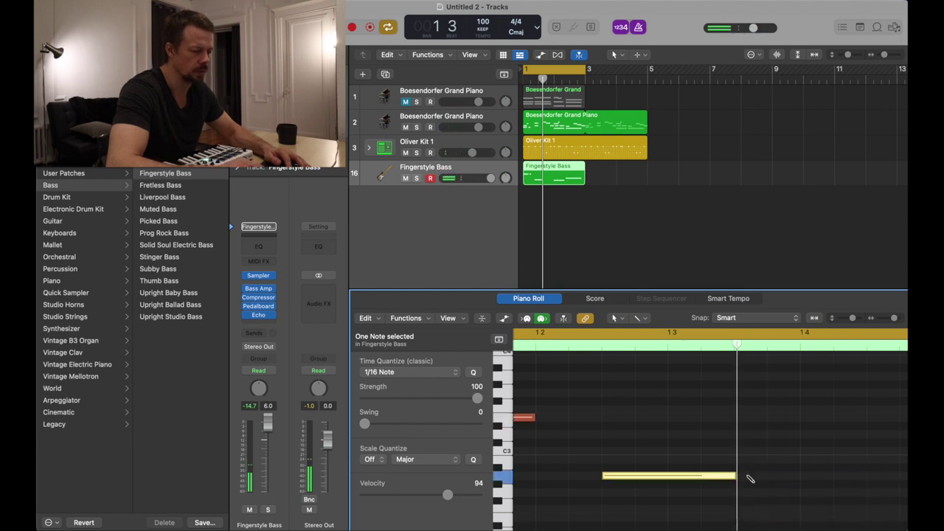
pyautogui.keyDown('super'); pyautogui.click(748, 478); pyautogui.keyUp('super')
pyautogui.moveTo(868, 475); pyautogui.dragTo(799, 476)
pyautogui.keyDown('super'); pyautogui.click(803, 475); pyautogui.keyUp('super')
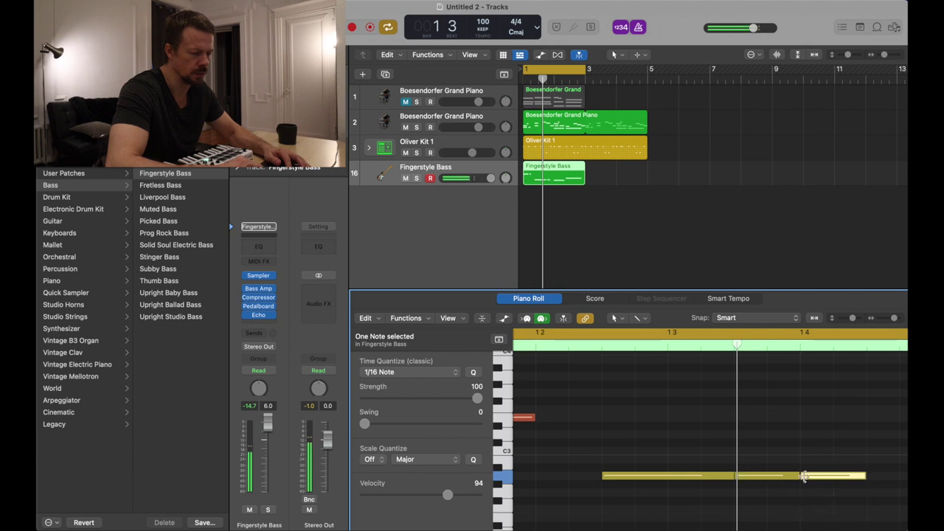
pyautogui.keyDown('super'); pyautogui.click(733, 472); pyautogui.keyUp('super')
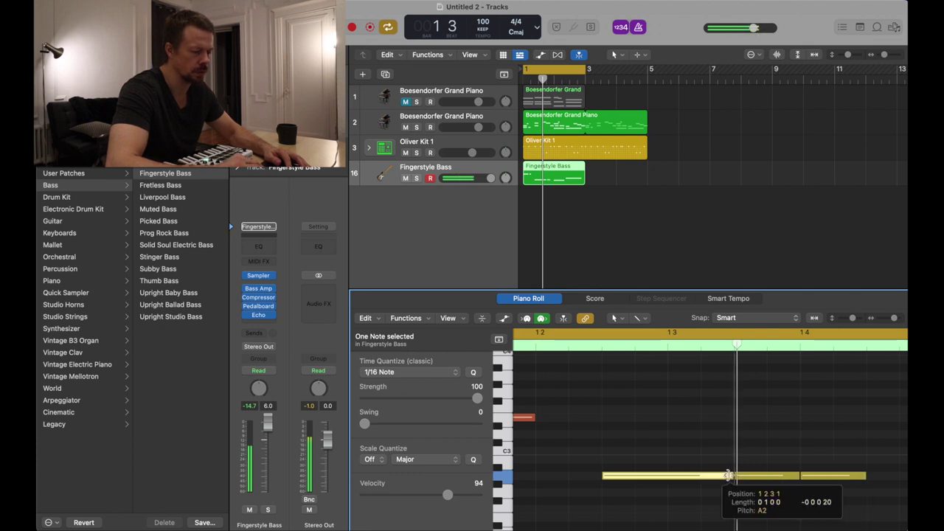
pyautogui.click(798, 473)
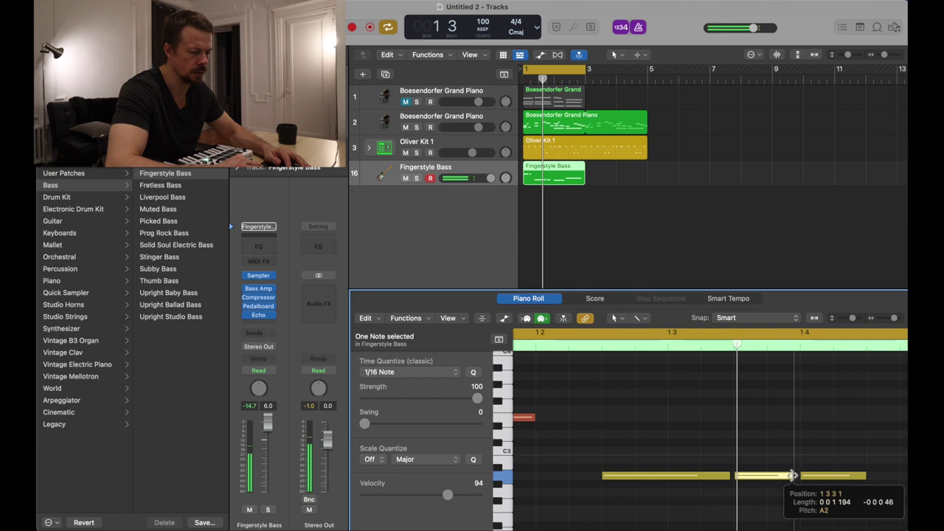
pyautogui.press('space')
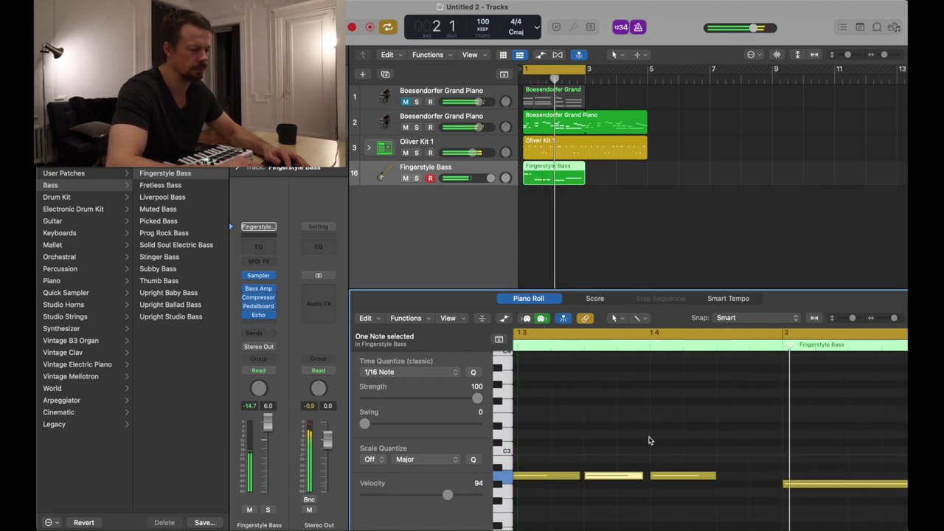
# - Fine-tune the lengths of the A2 notes in bar 1 and try the middle one at G#2
pyautogui.moveTo(659, 473); pyautogui.dragTo(643, 475)
pyautogui.moveTo(715, 475); pyautogui.dragTo(708, 475)
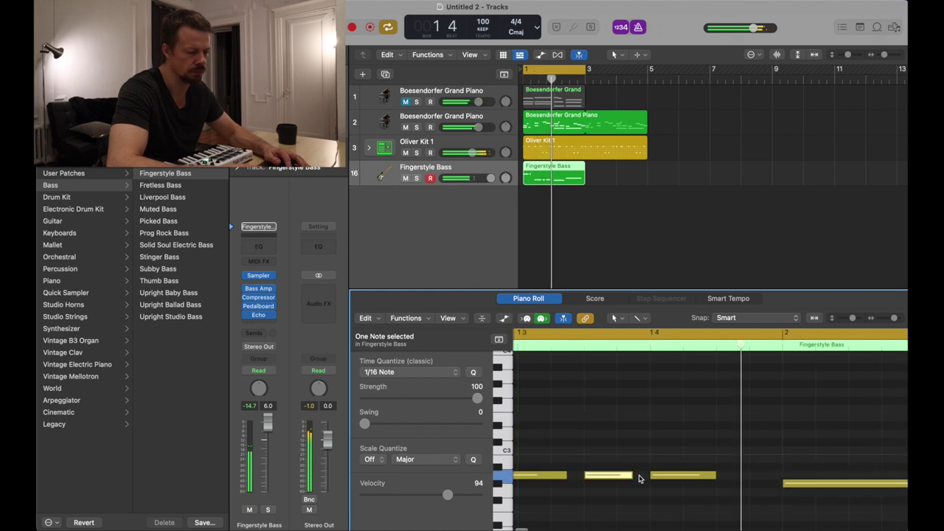
pyautogui.moveTo(630, 477); pyautogui.dragTo(640, 476)
pyautogui.moveTo(565, 474); pyautogui.dragTo(603, 486)
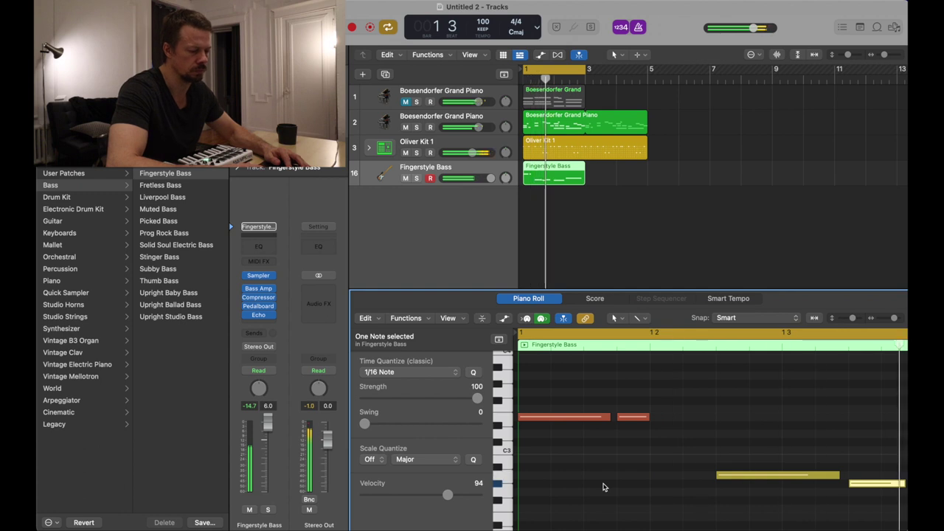
pyautogui.click(603, 487)
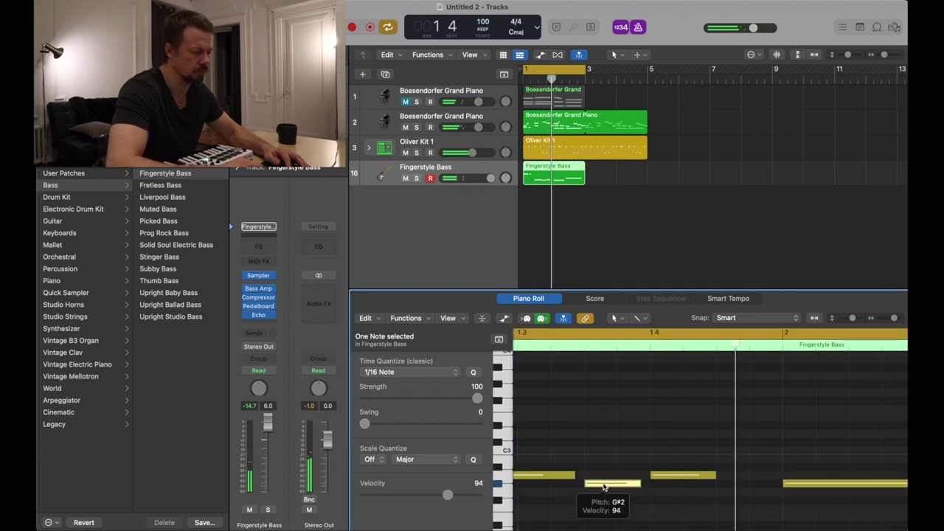
# - Shorten the G#2 bass note at bar 2, add a second G#2 note after it and trim its end while the loop plays
pyautogui.press('space')
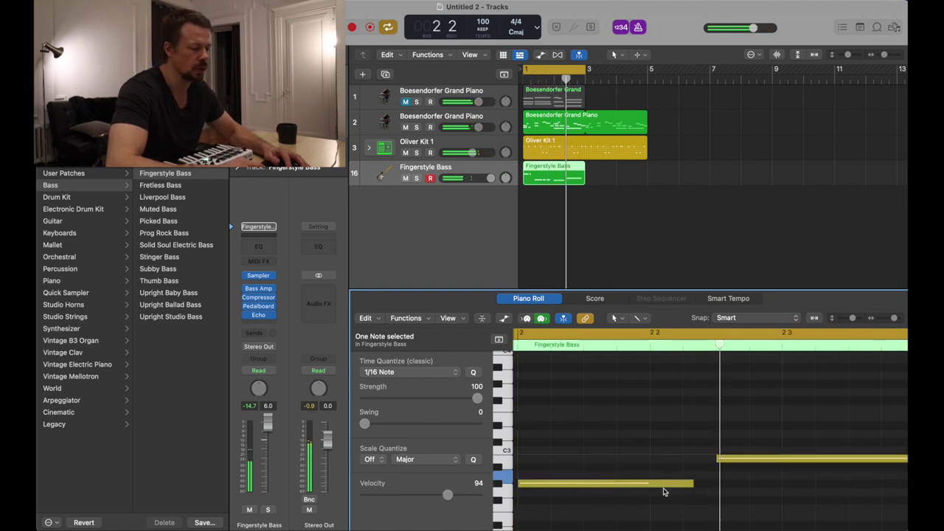
pyautogui.moveTo(694, 488); pyautogui.dragTo(598, 487)
pyautogui.press('super+z')
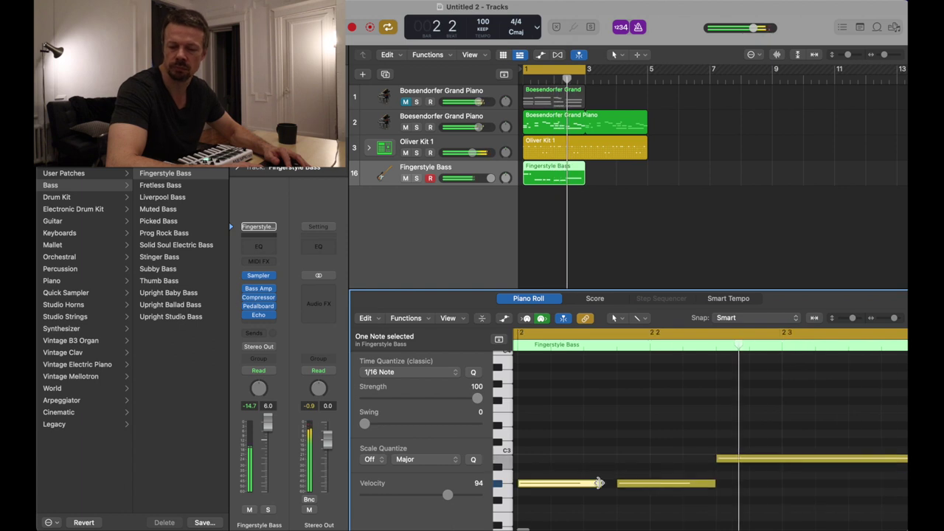
pyautogui.moveTo(711, 483); pyautogui.dragTo(699, 486)
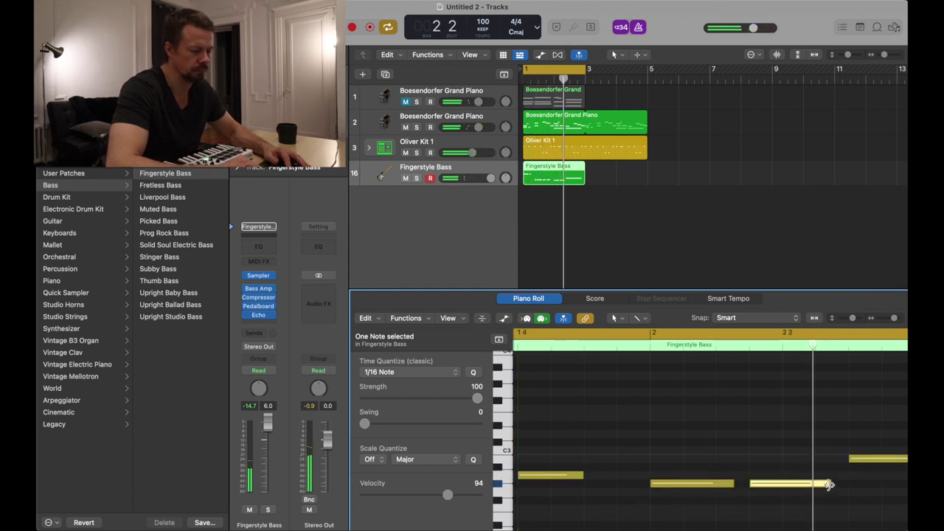
pyautogui.moveTo(829, 485); pyautogui.dragTo(814, 486)
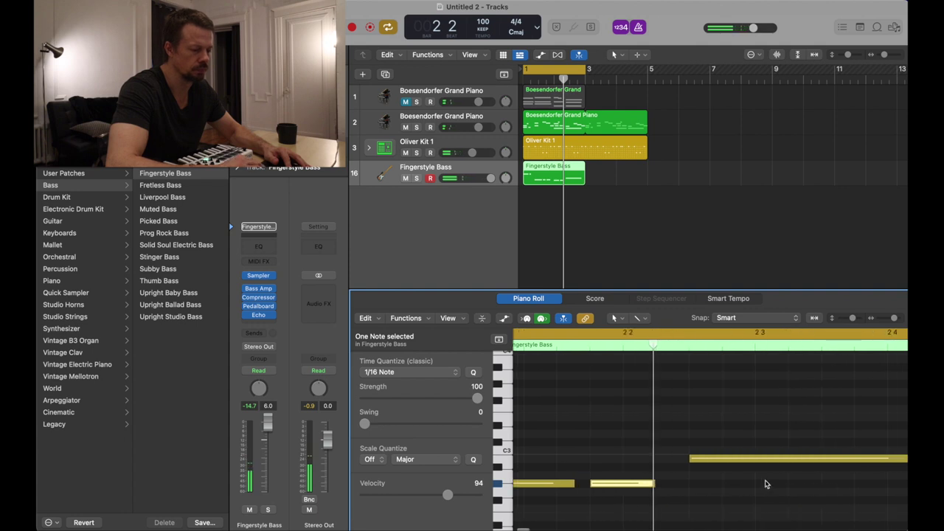
pyautogui.moveTo(745, 477)
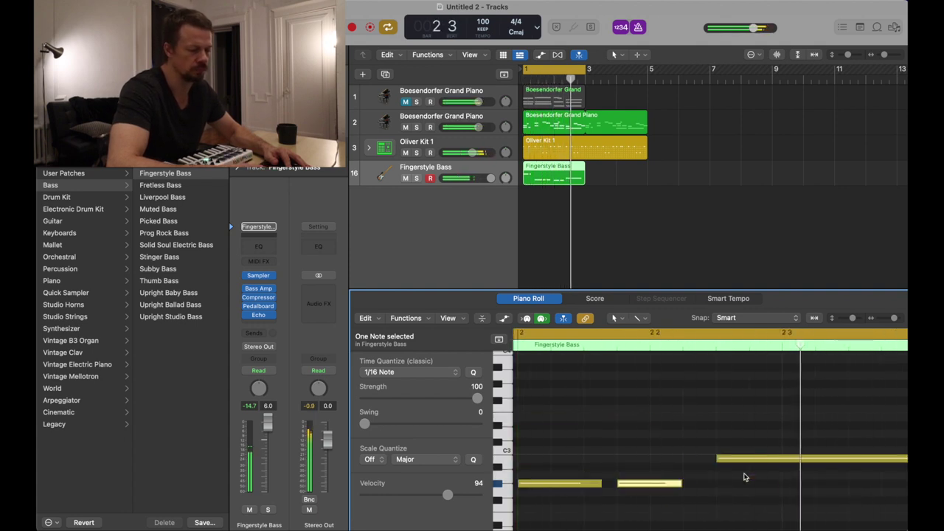
pyautogui.moveTo(681, 483); pyautogui.dragTo(667, 486)
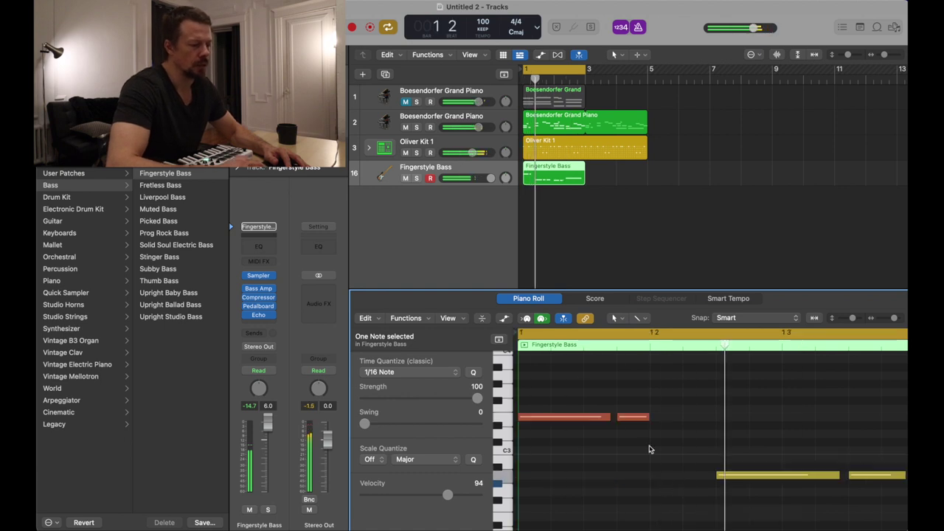
# - Set the cycle range to bar 2 only, from 2 1 1 1 to 3 1 1 1, and play it
pyautogui.click(531, 71)
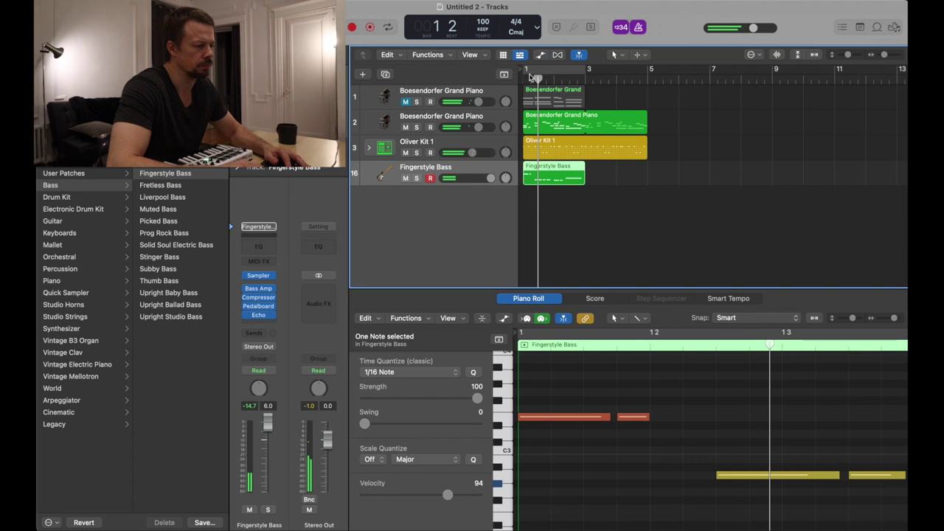
pyautogui.click(527, 70)
pyautogui.moveTo(524, 70); pyautogui.dragTo(551, 70)
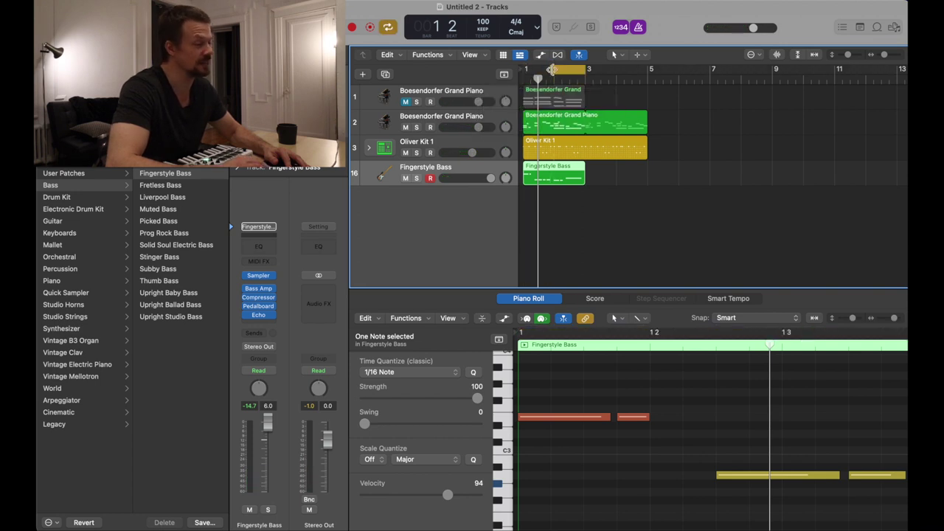
pyautogui.click(552, 69)
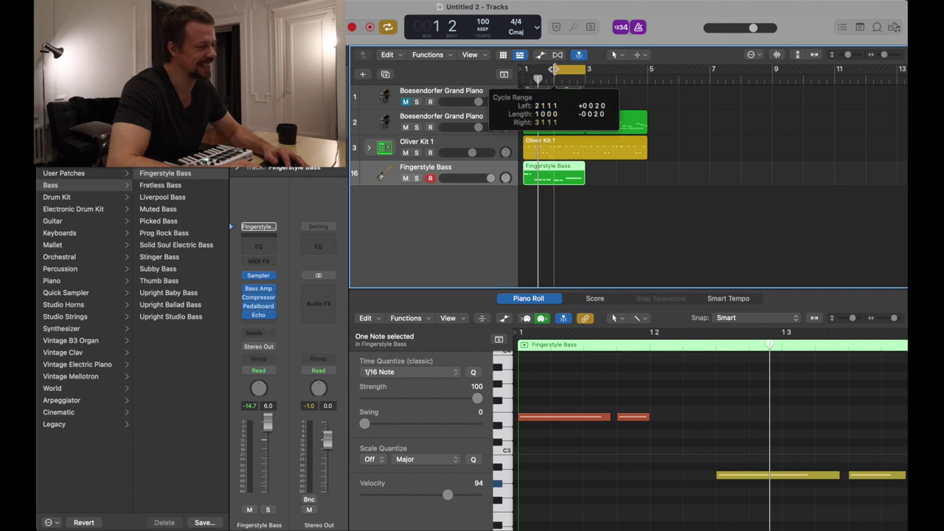
pyautogui.press('space')
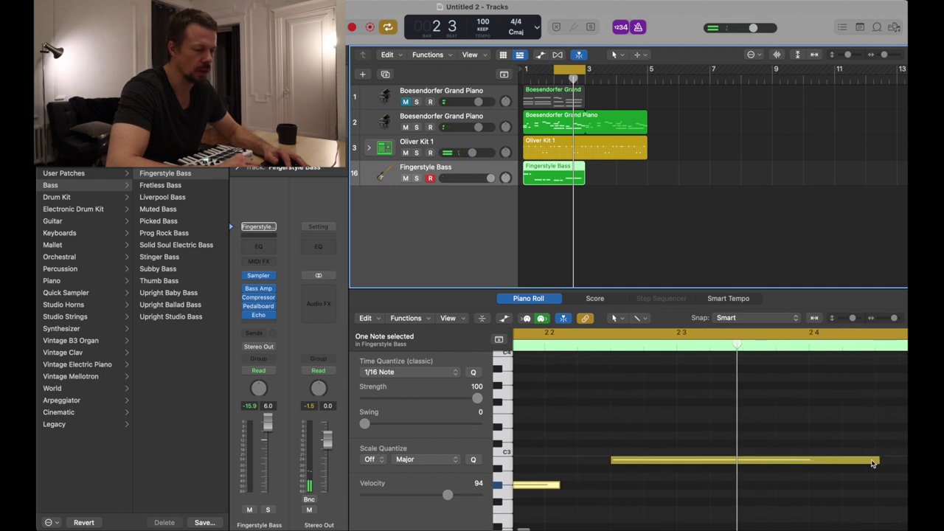
# - Shorten the last B2 bass note to about one beat, add a C#3 note of length 0 0 3 0 at 2 3 3 1, and turn the cycle off
pyautogui.moveTo(879, 461); pyautogui.dragTo(751, 444)
pyautogui.moveTo(873, 441); pyautogui.dragTo(843, 450)
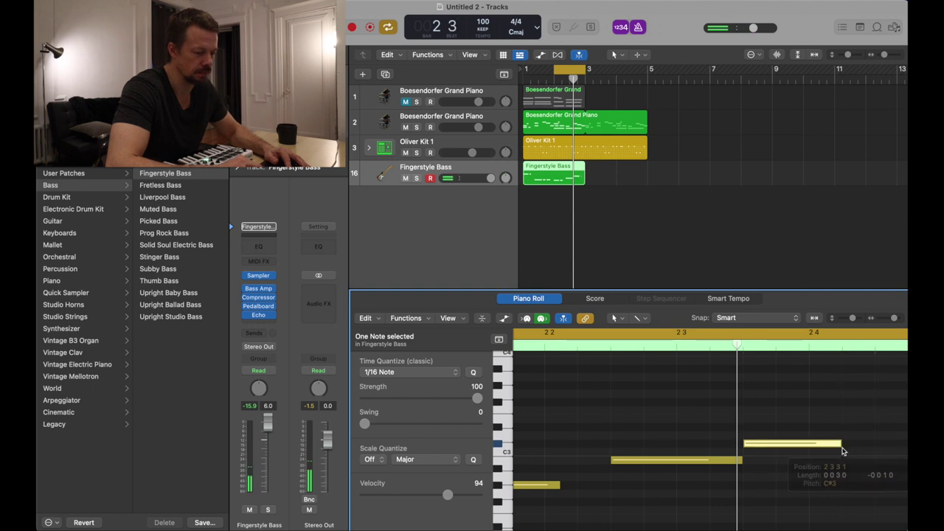
pyautogui.click(578, 337)
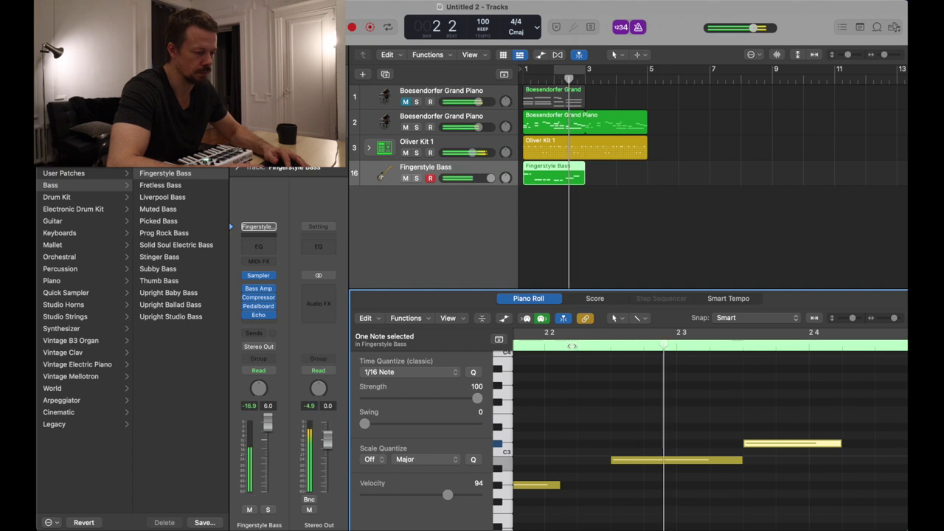
# - Shorten the C#3 bass note to end at 2 4, add a B2 note after it and listen to bar 2 of the bass region
pyautogui.moveTo(839, 443); pyautogui.dragTo(808, 443)
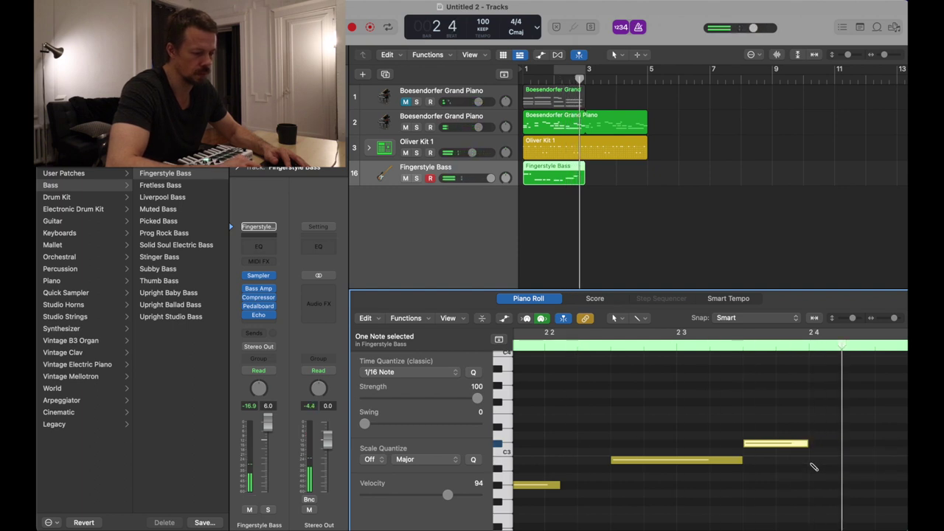
pyautogui.click(811, 461)
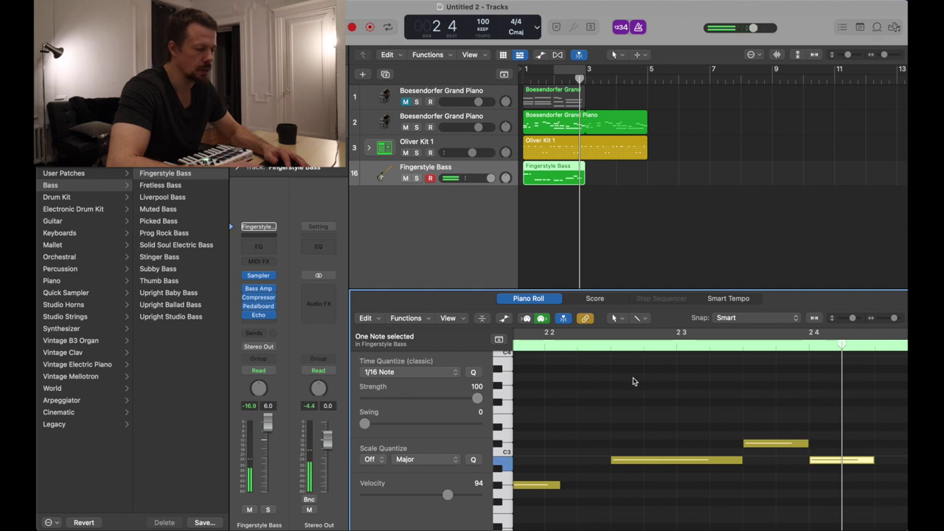
pyautogui.press('super+space')
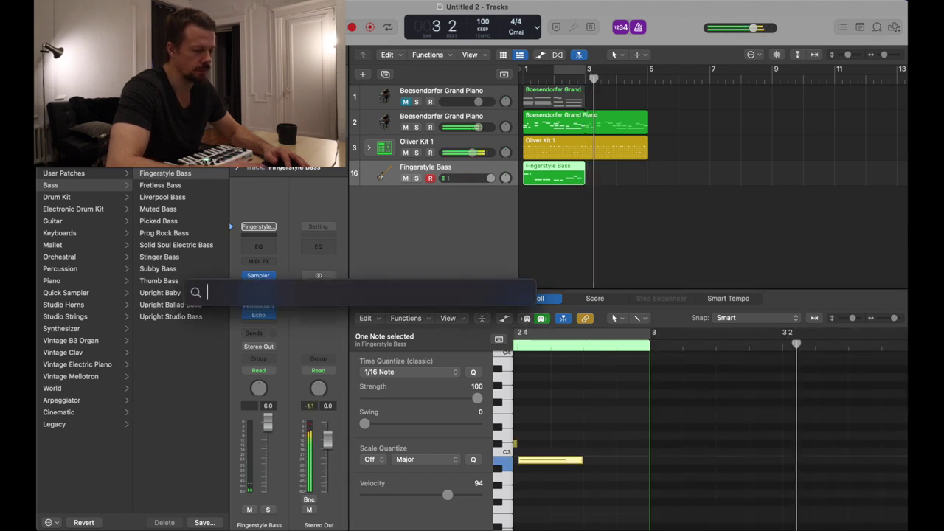
pyautogui.click(836, 212)
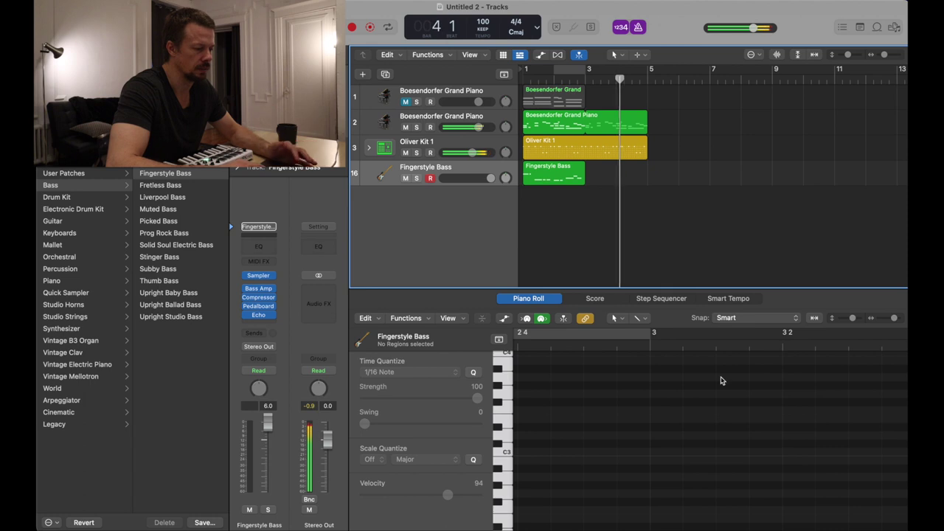
pyautogui.hscroll(-3, 716, 376)
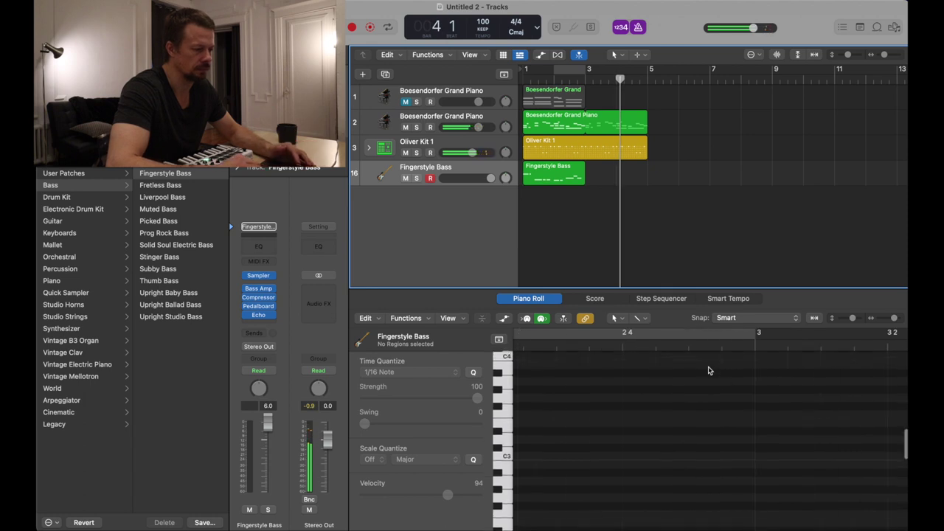
pyautogui.click(560, 78)
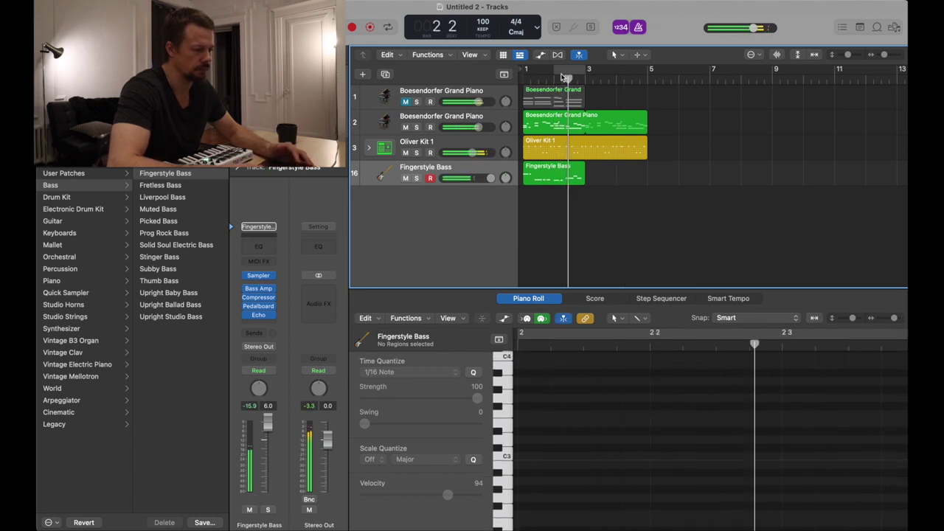
pyautogui.click(561, 167)
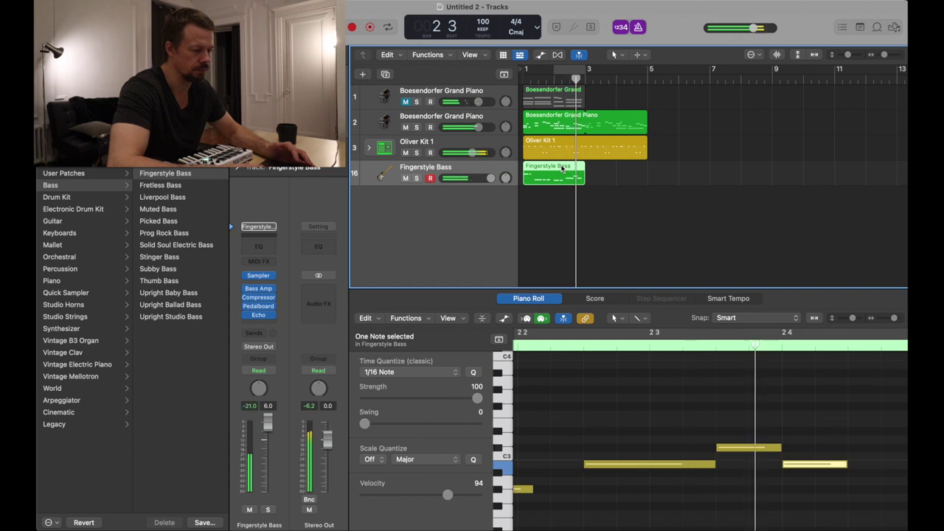
# - Loop the Fingerstyle Bass region out to bar 5 and play from the start, turning off the metronome click
pyautogui.press('super+Left')
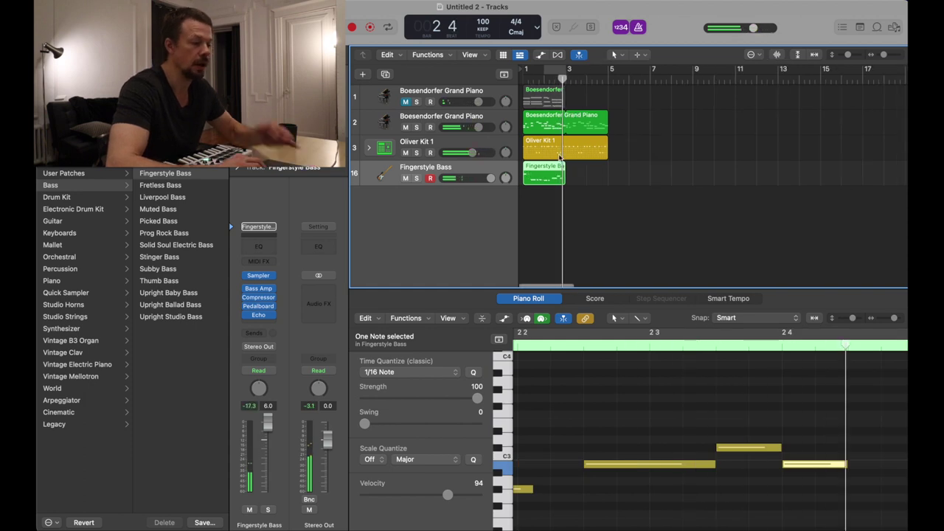
pyautogui.moveTo(567, 167); pyautogui.dragTo(608, 166)
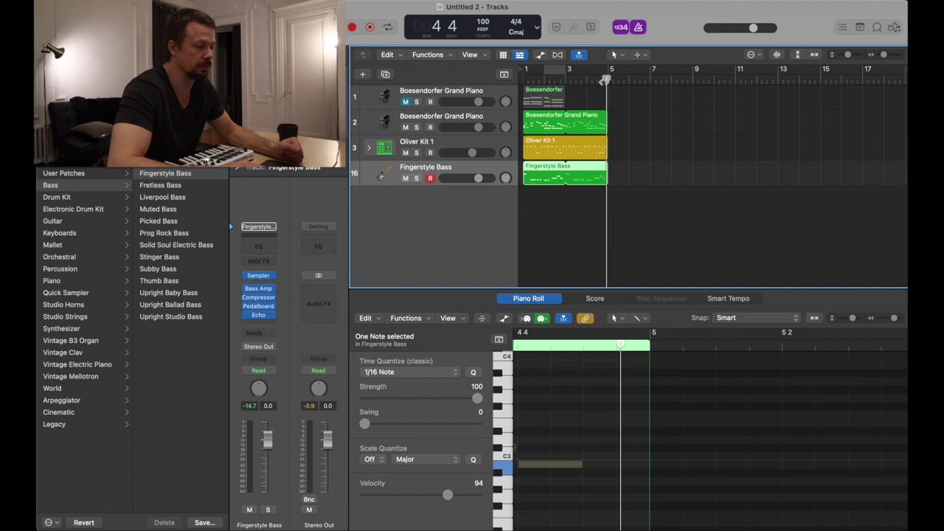
pyautogui.press('Return')
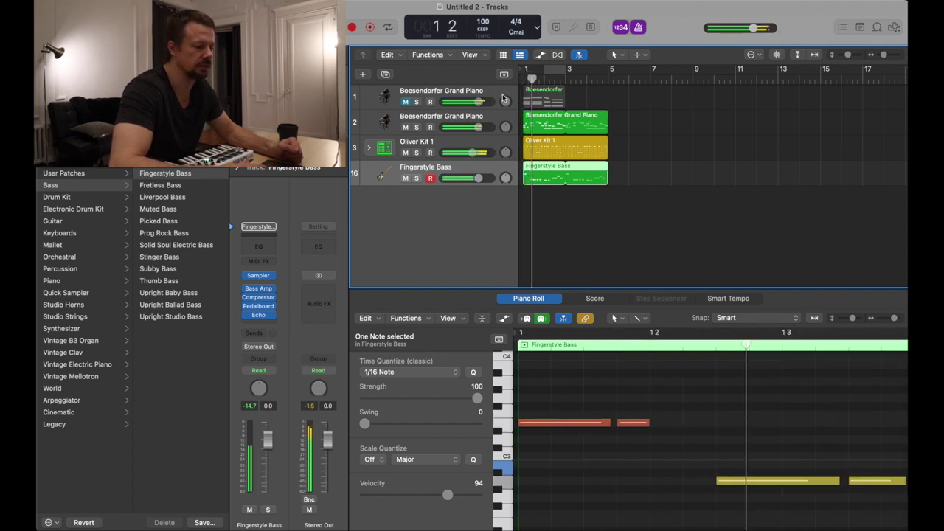
pyautogui.click(639, 27)
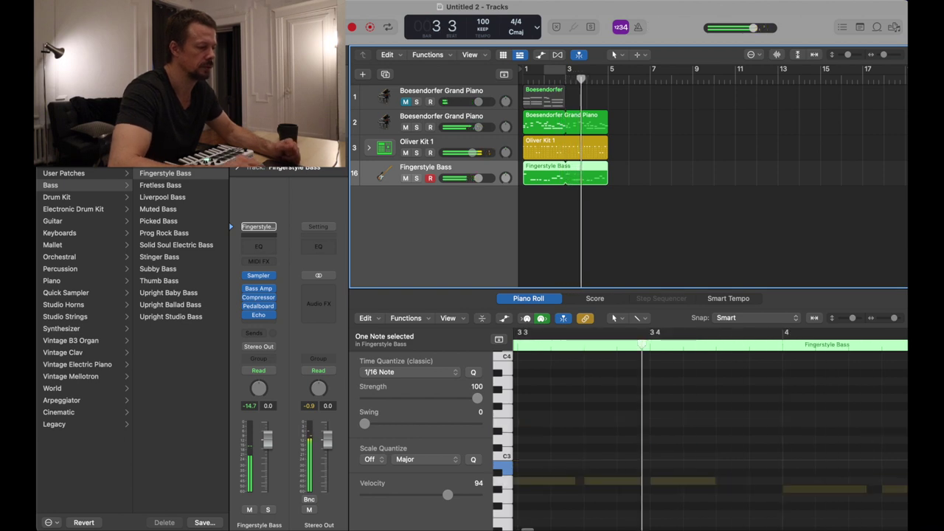
# - Expand the Oliver Kit 1 track to show its individual drum sounds and set the cycle range from 1 1 1 1 to 3 1 1 1
pyautogui.click(371, 146)
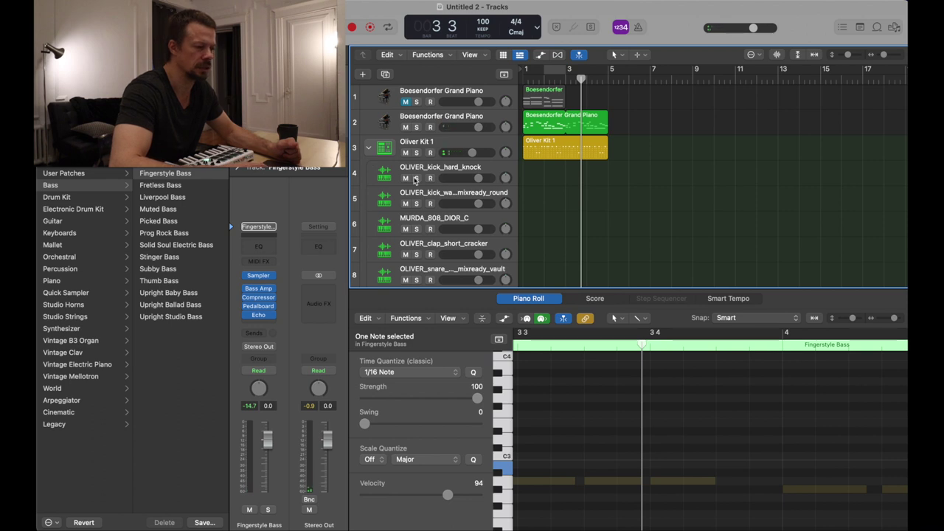
pyautogui.scroll(-3, 415, 180)
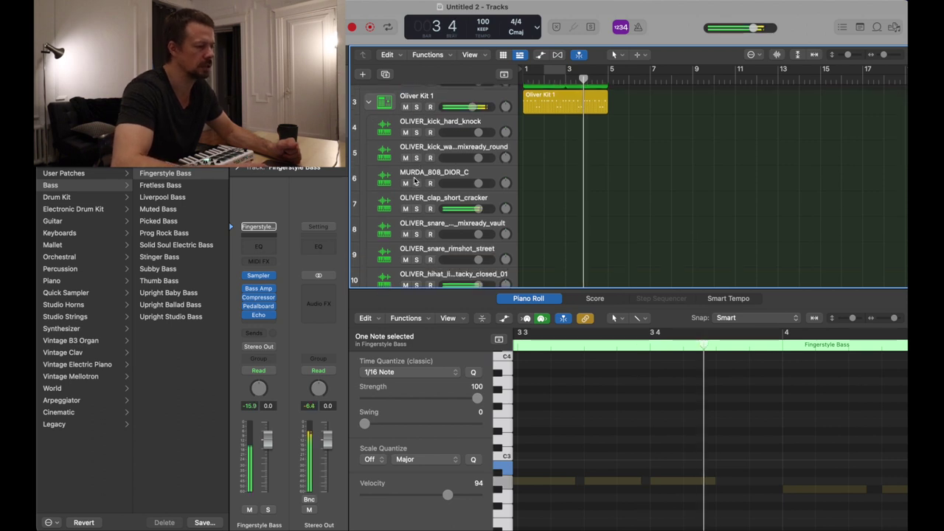
pyautogui.scroll(-3, 492, 213)
pyautogui.scroll(-1, 482, 266)
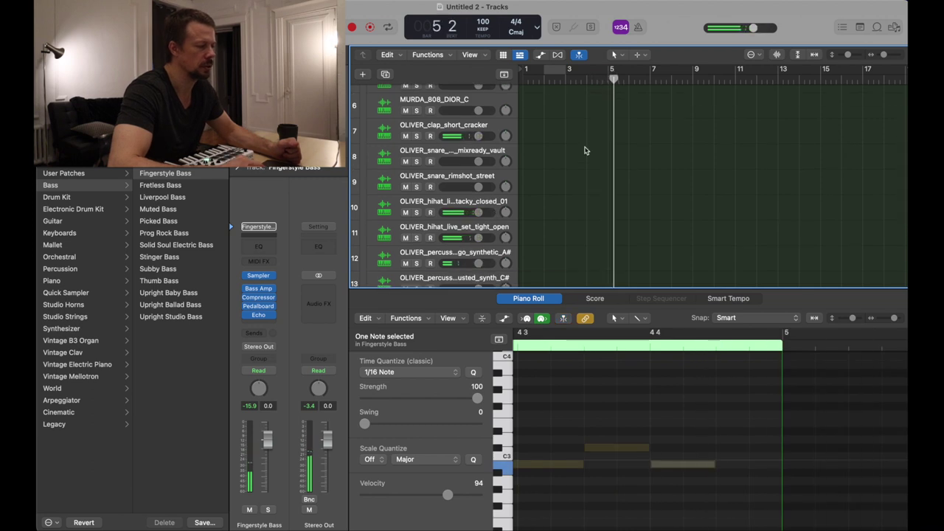
pyautogui.scroll(8, 555, 100)
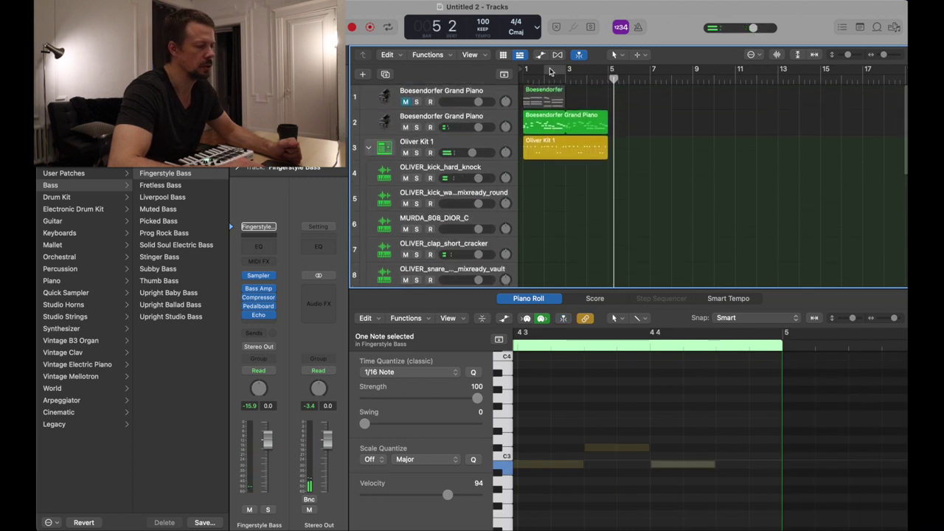
pyautogui.moveTo(546, 69); pyautogui.dragTo(525, 70)
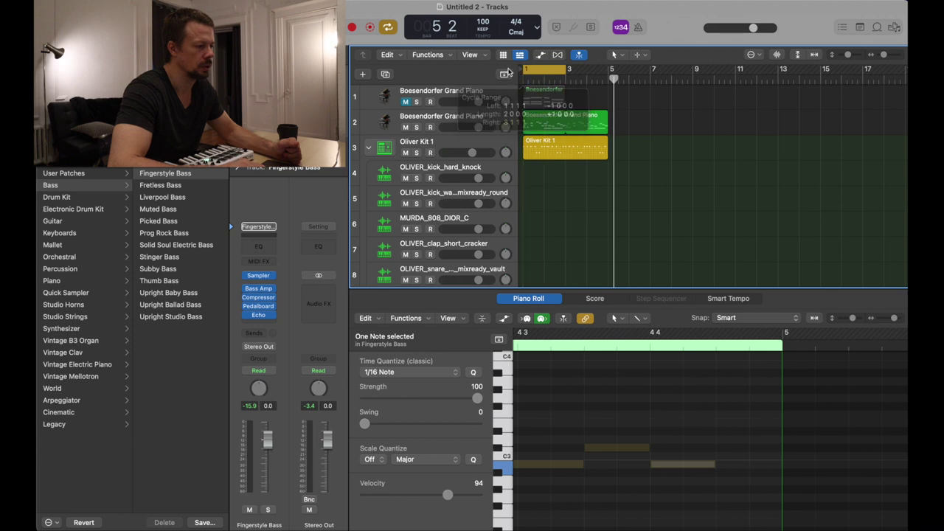
# - Lower the volumes of the synthetic A# percussion, the closed hi-hat to about -3.1 dB, and the open hi-hat slightly
pyautogui.scroll(-7, 473, 218)
pyautogui.moveTo(473, 218); pyautogui.dragTo(464, 211)
pyautogui.scroll(1, 455, 207)
pyautogui.keyDown('alt'); pyautogui.click(455, 207); pyautogui.keyUp('alt')
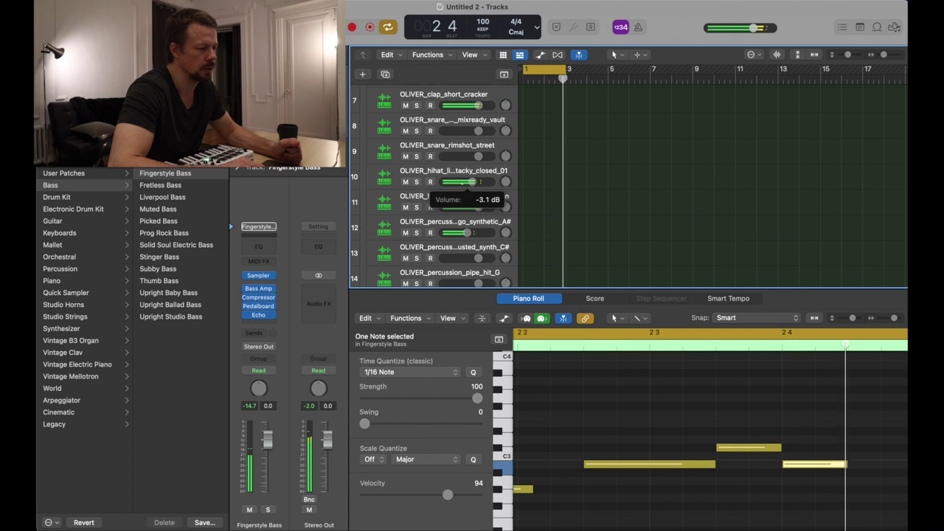
pyautogui.keyDown('alt'); pyautogui.click(461, 232); pyautogui.keyUp('alt')
pyautogui.moveTo(478, 207); pyautogui.dragTo(473, 208)
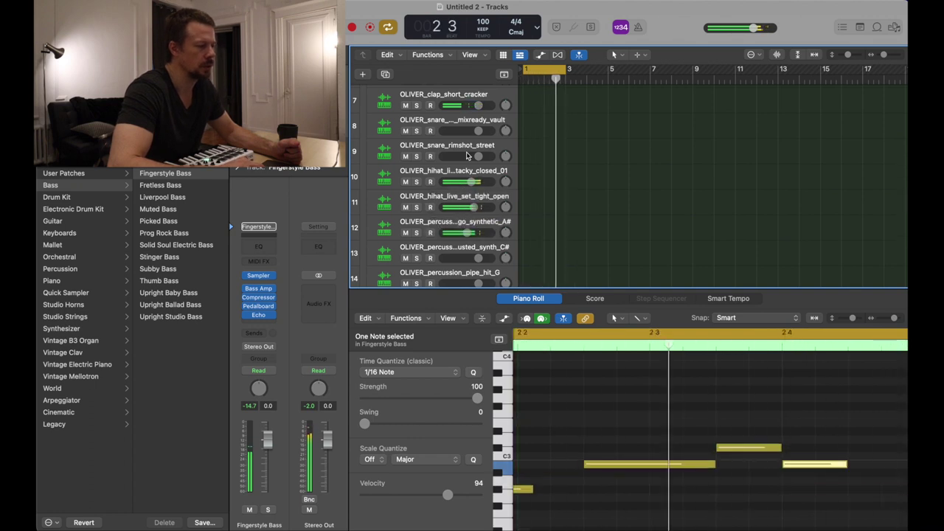
# - Lower the OLIVER_kick_hard_knock and OLIVER_clap_short_cracker volumes slightly and collapse the Oliver Kit 1 track
pyautogui.scroll(6, 458, 131)
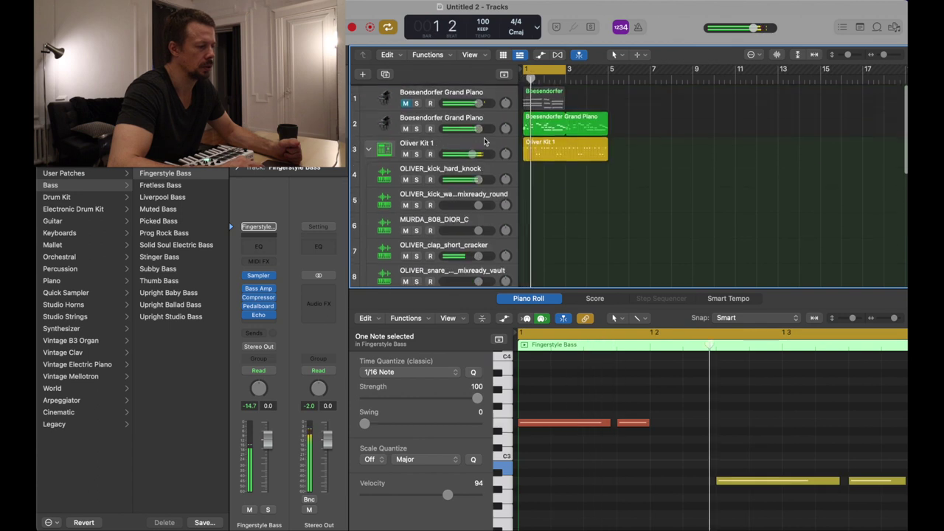
pyautogui.moveTo(478, 203); pyautogui.dragTo(478, 204)
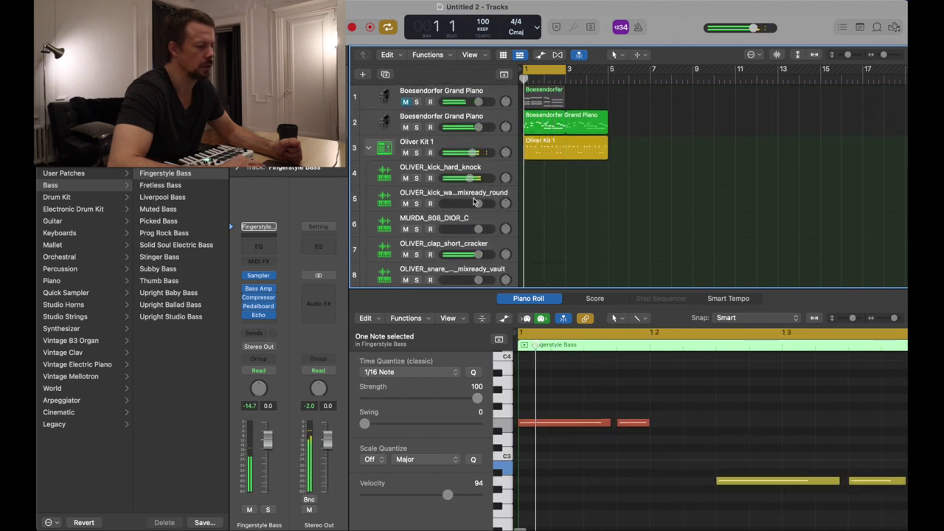
pyautogui.moveTo(478, 253); pyautogui.dragTo(476, 254)
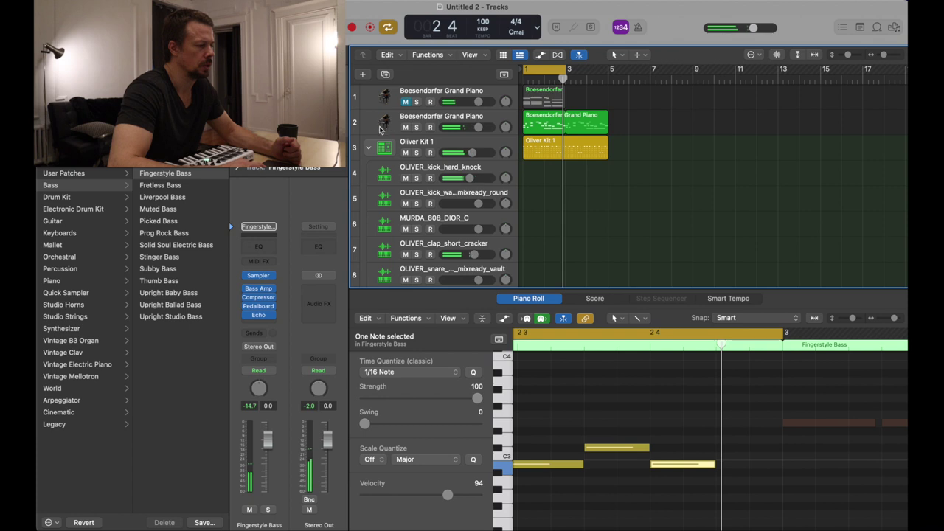
pyautogui.click(370, 149)
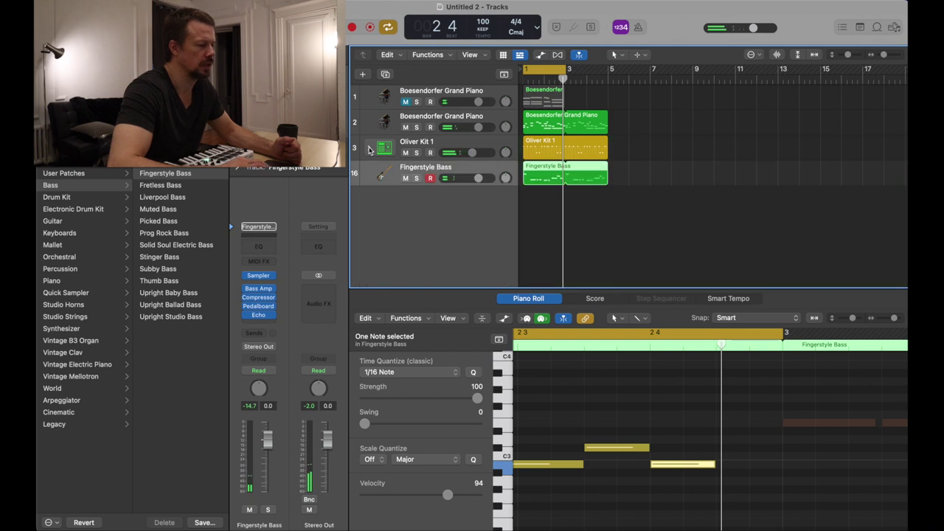
# - Check Oliver Kit 1 soloed, return to the full mix, and lower the kit's volume and the Fingerstyle Bass to -2.9 dB
pyautogui.click(416, 152)
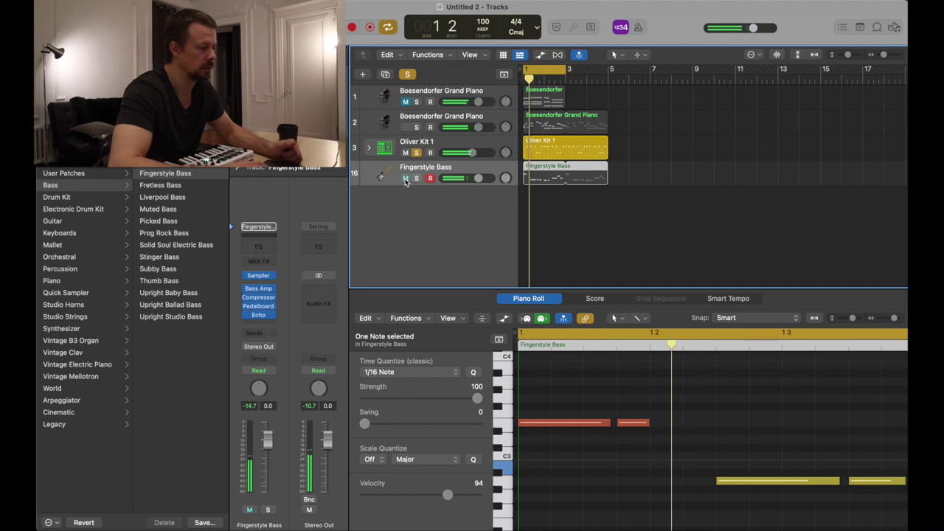
pyautogui.click(416, 152)
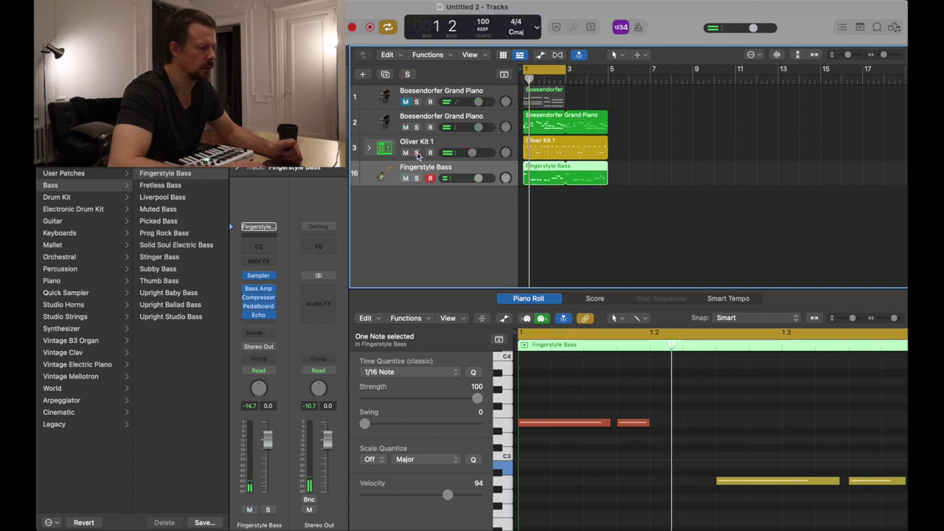
pyautogui.moveTo(472, 152); pyautogui.dragTo(457, 153)
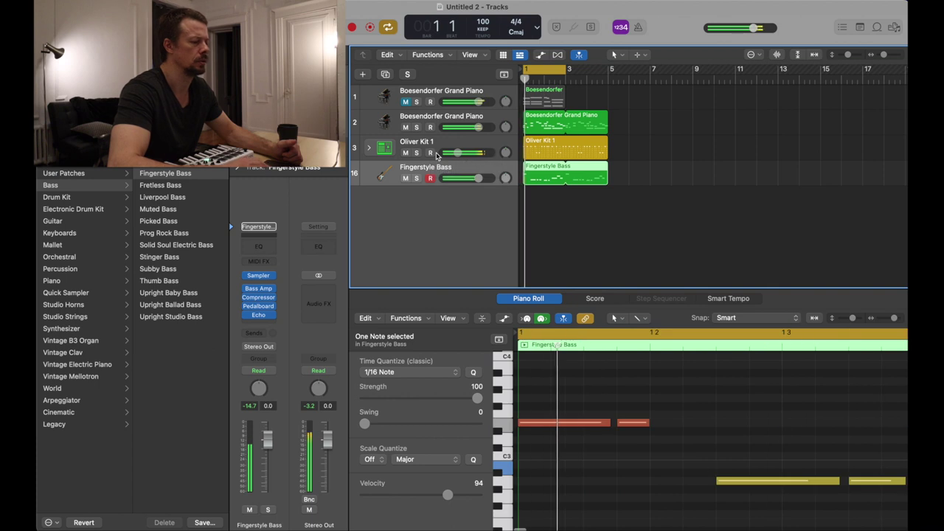
pyautogui.moveTo(478, 179); pyautogui.dragTo(472, 179)
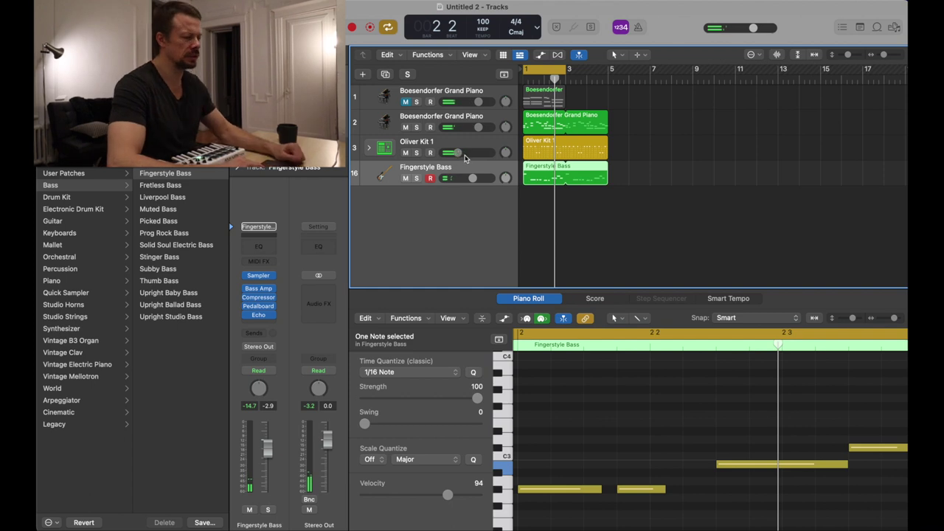
pyautogui.moveTo(465, 156); pyautogui.dragTo(452, 155)
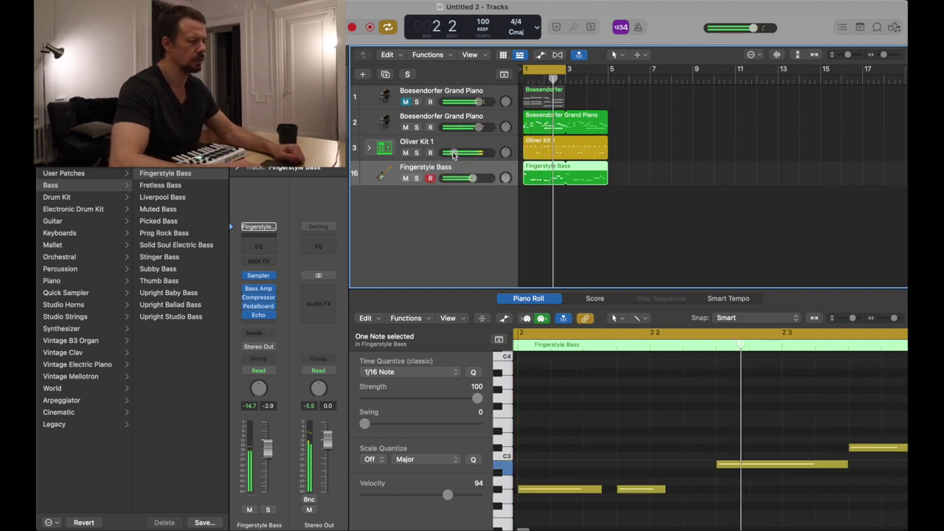
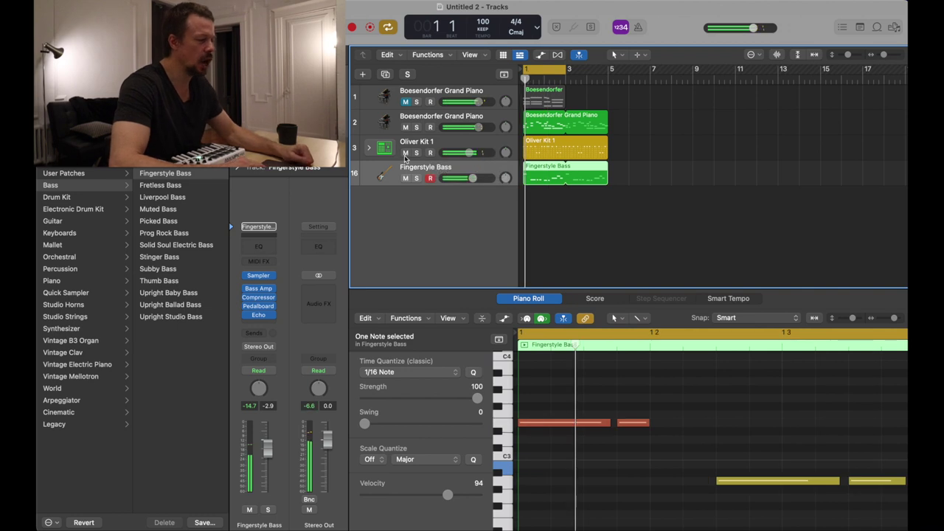
# - Reorder the tracks so Oliver Kit 1 is first and the muted Boesendorfer Grand Piano is last
pyautogui.click(382, 150)
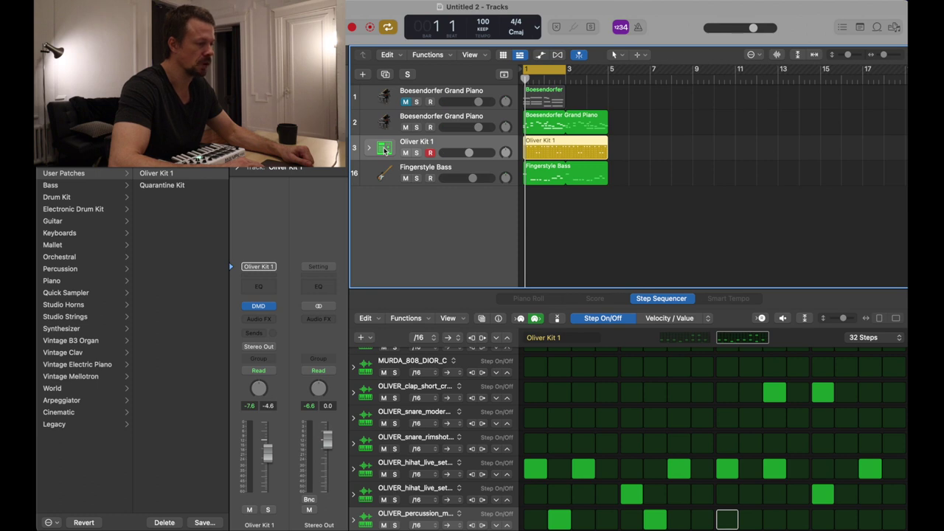
pyautogui.moveTo(383, 149); pyautogui.dragTo(384, 121)
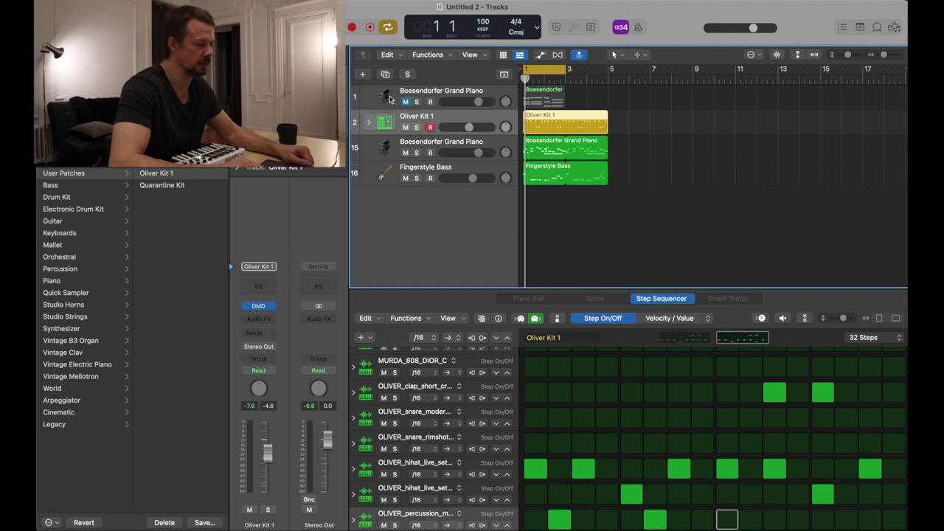
pyautogui.moveTo(389, 100); pyautogui.dragTo(392, 274)
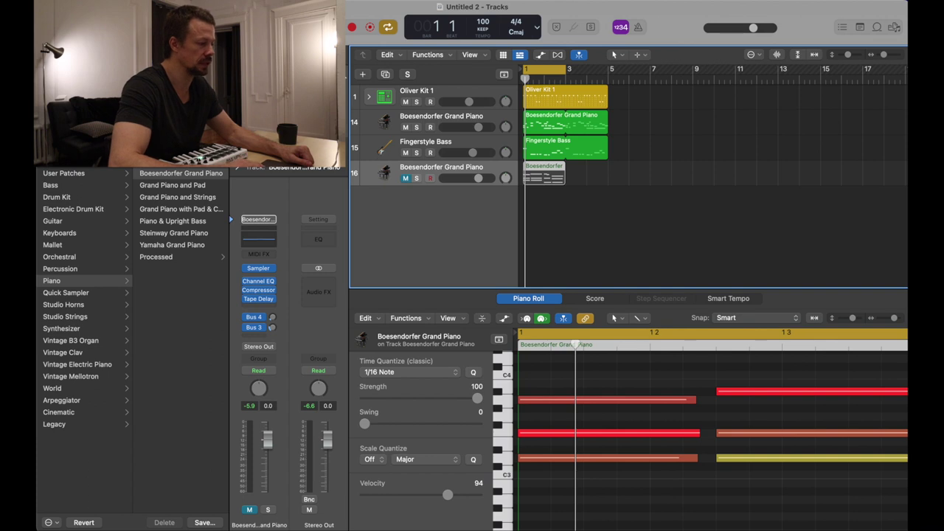
# - Create one Software Instrument track with an empty channel strip, place it above the muted piano track and start playback
pyautogui.click(362, 74)
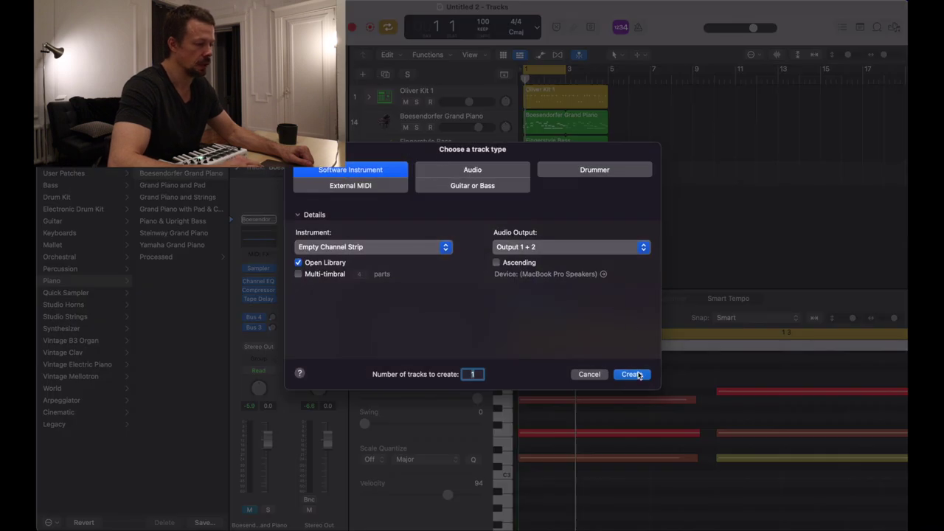
pyautogui.click(632, 374)
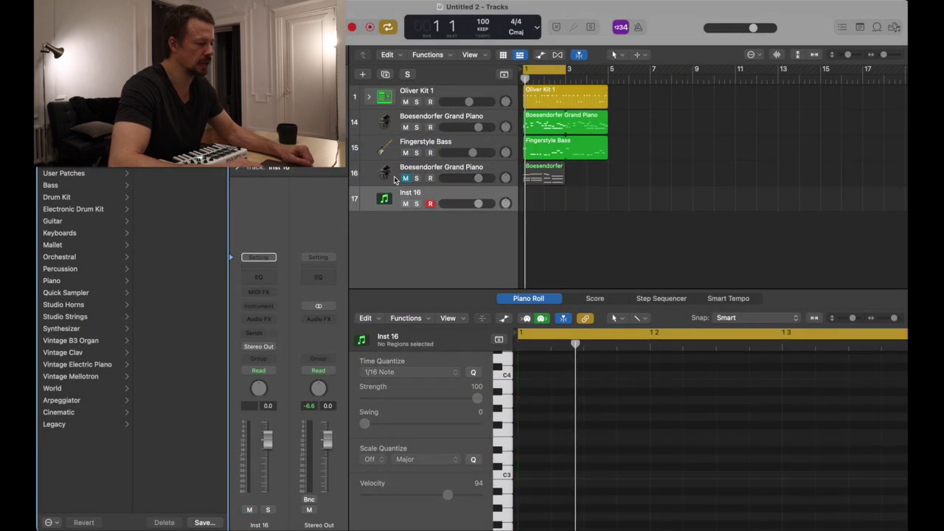
pyautogui.moveTo(385, 205); pyautogui.dragTo(385, 172)
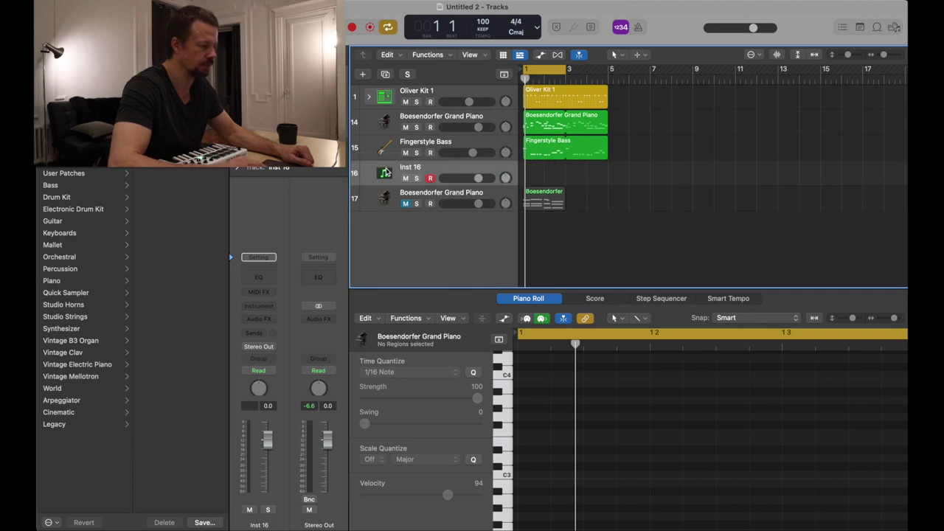
pyautogui.press('space')
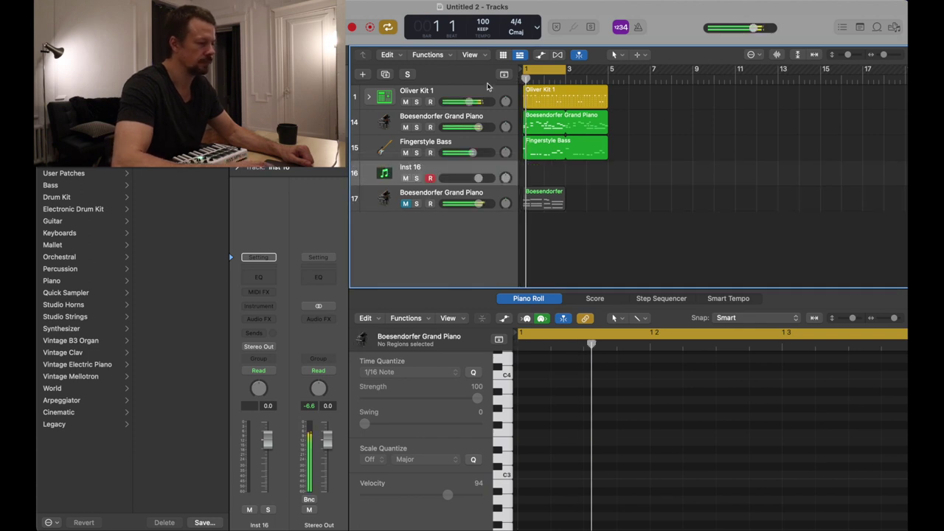
# - Lower the unmuted Boesendorfer Grand Piano's volume to -5.8 dB and load the Vibraphone mallet patch on the empty instrument track
pyautogui.moveTo(477, 127); pyautogui.dragTo(466, 127)
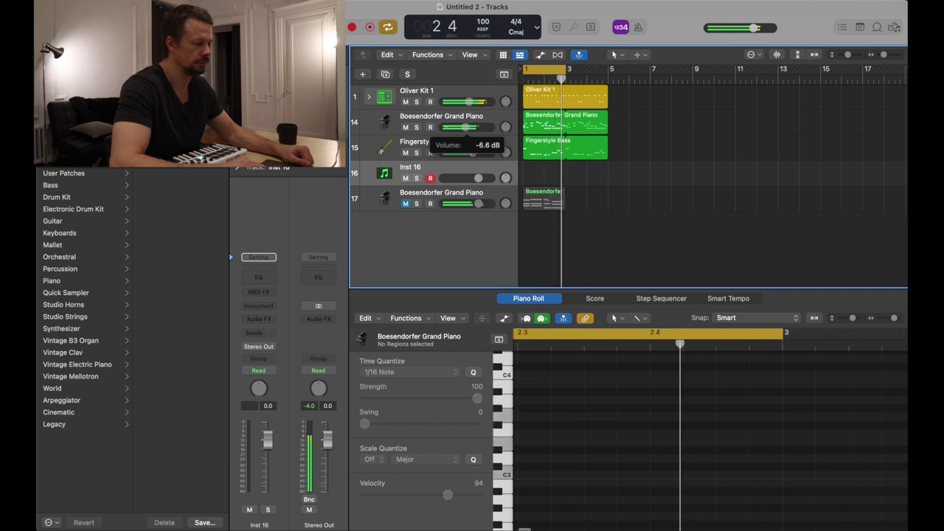
pyautogui.moveTo(466, 126); pyautogui.dragTo(468, 127)
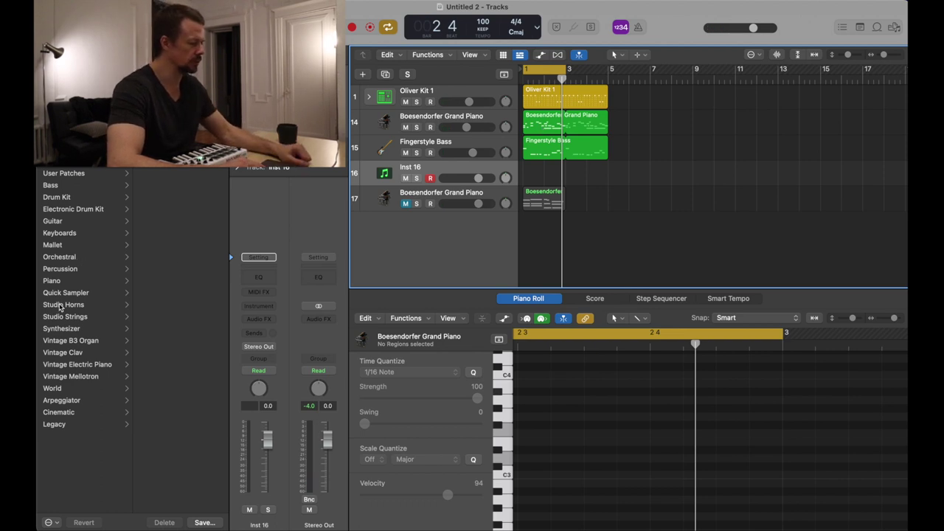
pyautogui.click(62, 330)
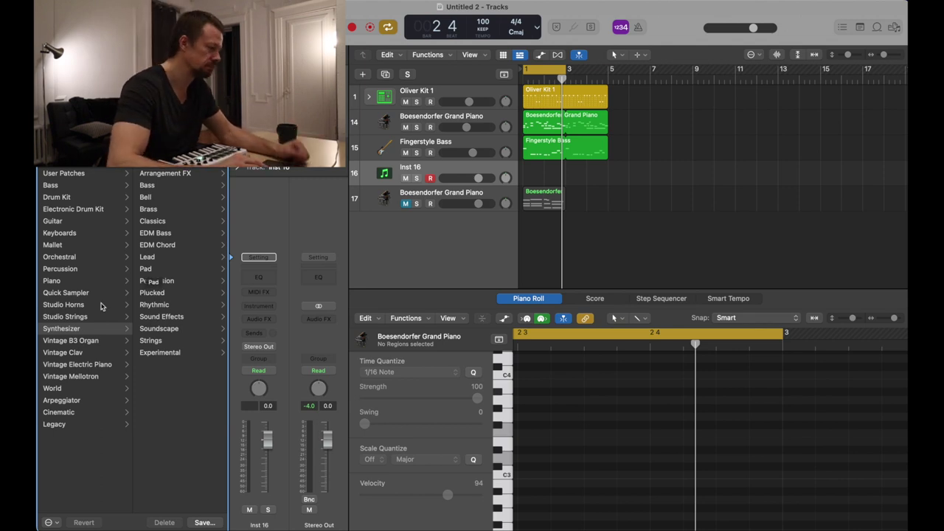
pyautogui.click(62, 246)
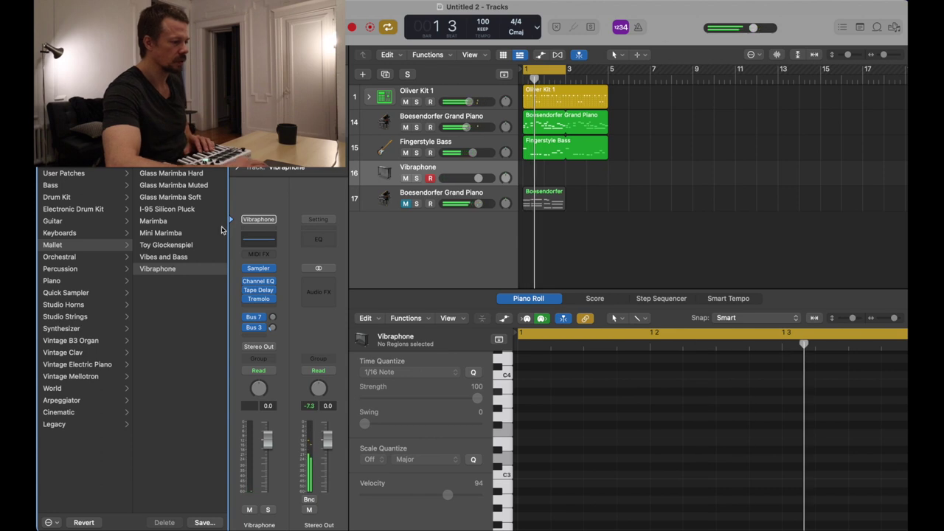
# - Audition mallet patches on the unmuted piano part during playback: Vibes and Bass, Toy Glockenspiel, Mini Marimba and Marimba
pyautogui.click(383, 128)
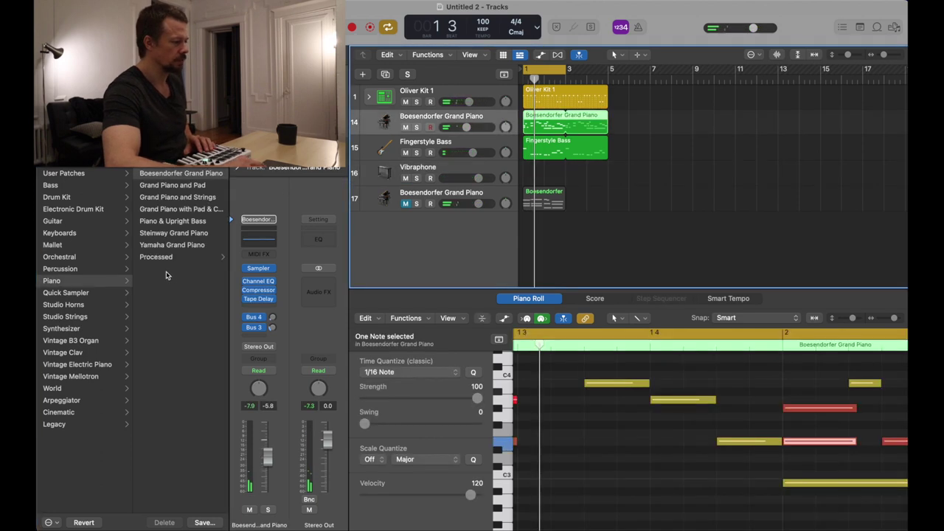
pyautogui.click(64, 330)
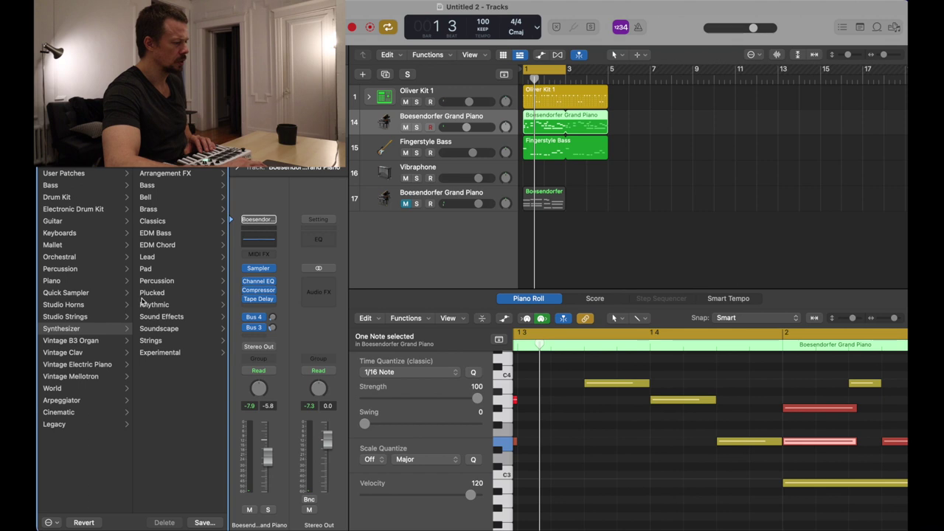
pyautogui.click(53, 248)
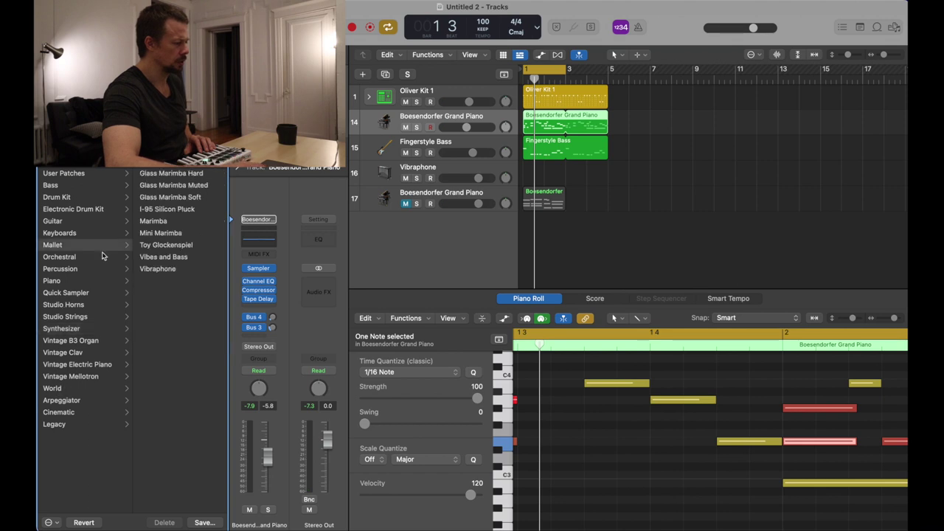
pyautogui.click(176, 258)
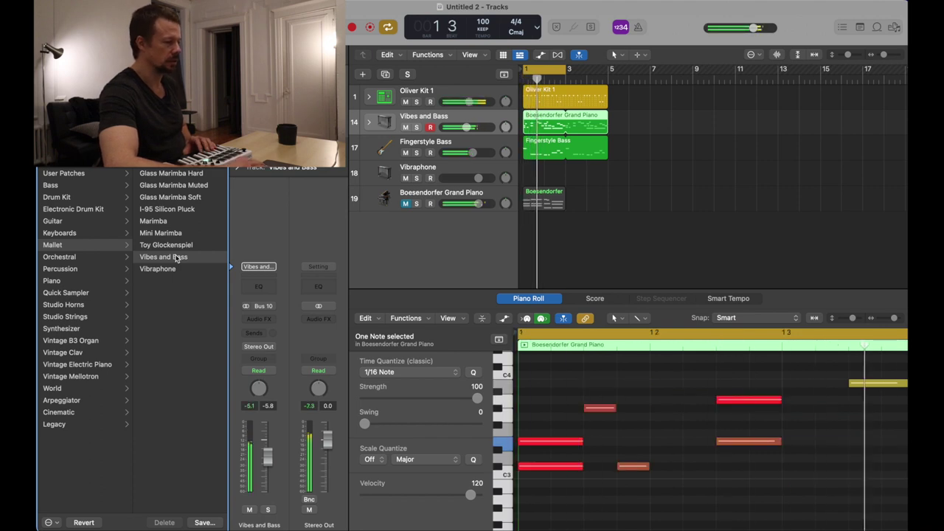
pyautogui.click(177, 245)
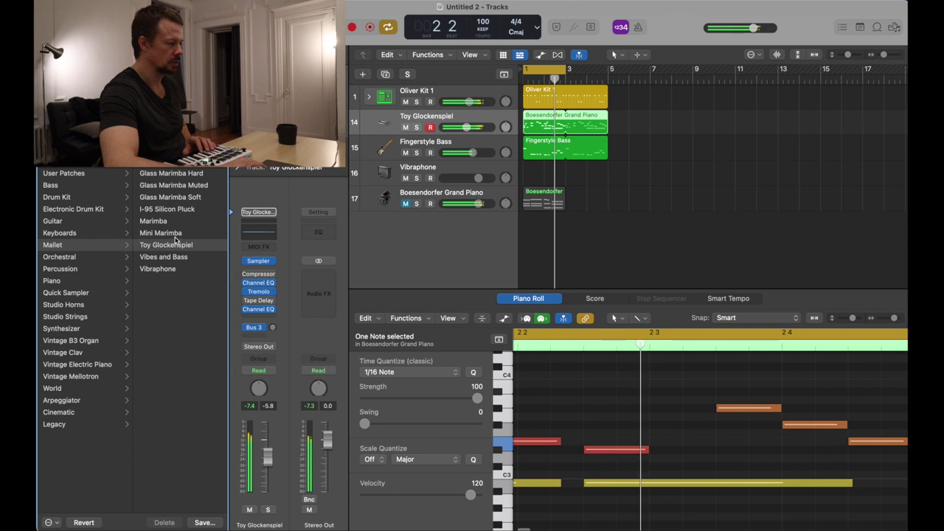
pyautogui.click(174, 233)
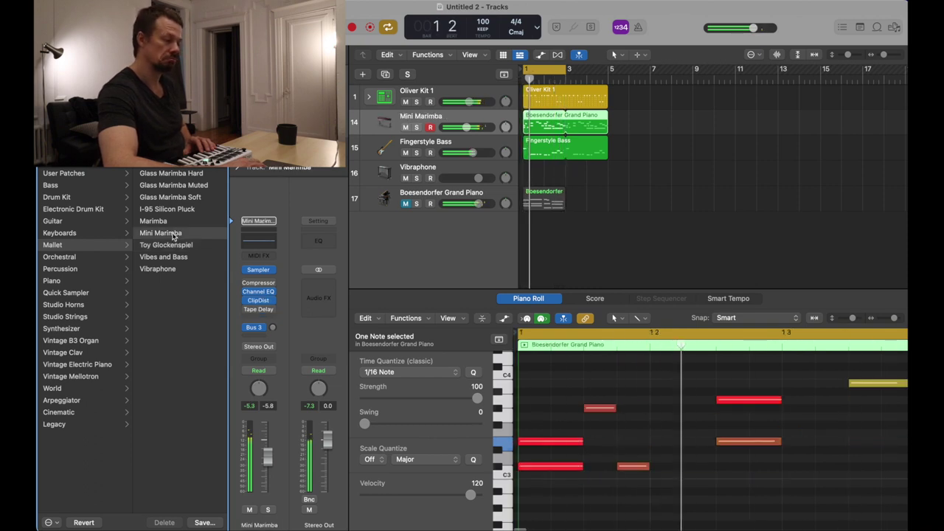
pyautogui.click(166, 222)
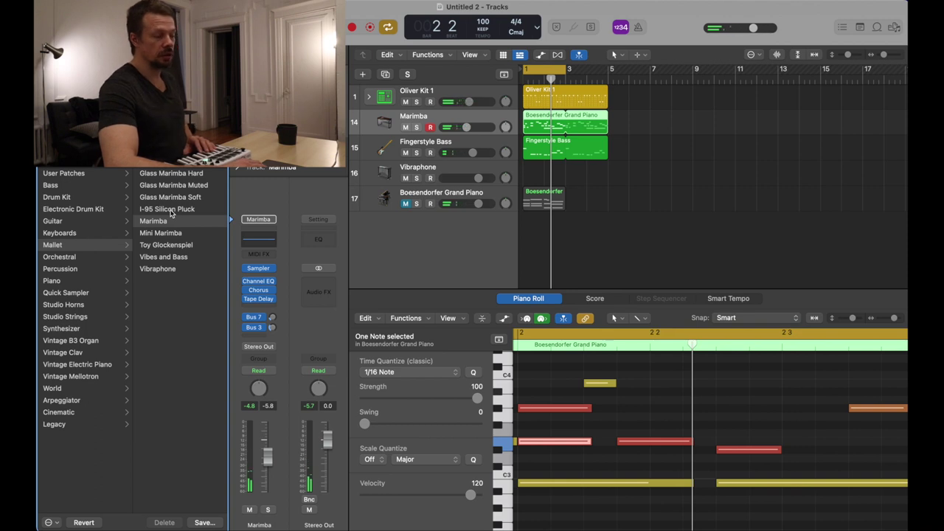
# - Try I-95 Silicon Pluck and the soft, muted and hard Glass Marimba patches on the same part, then return to Marimba
pyautogui.click(169, 211)
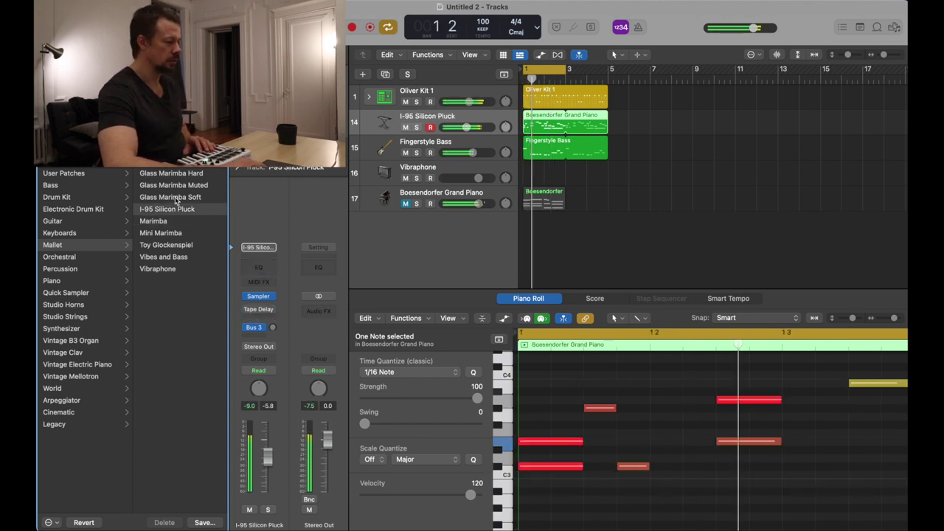
pyautogui.click(177, 198)
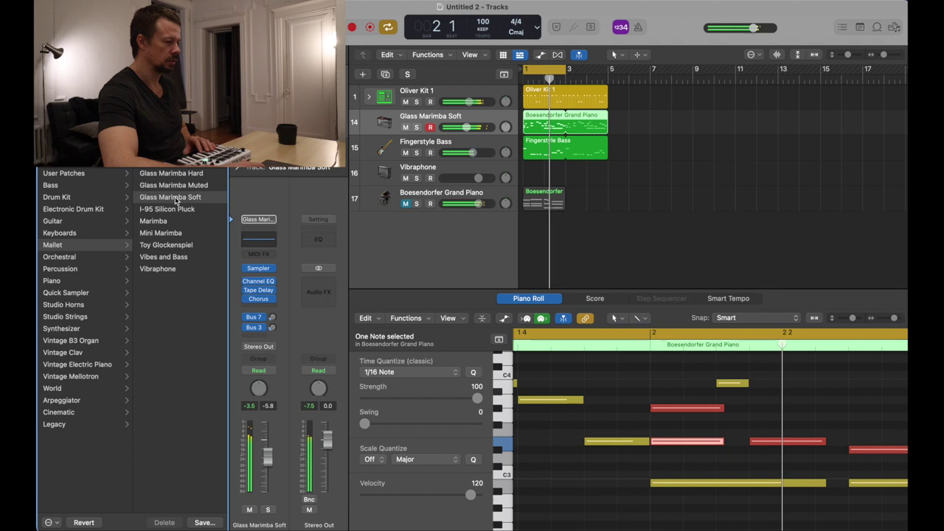
pyautogui.click(174, 186)
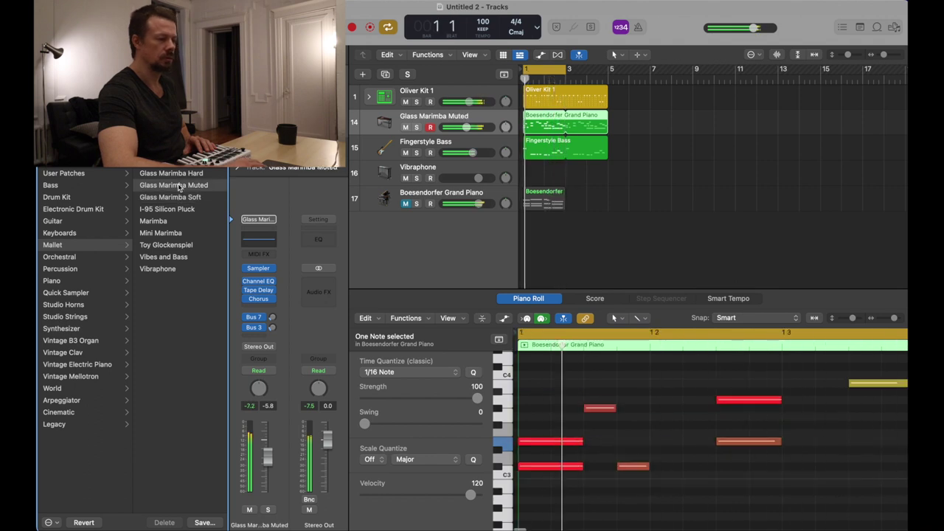
pyautogui.click(180, 174)
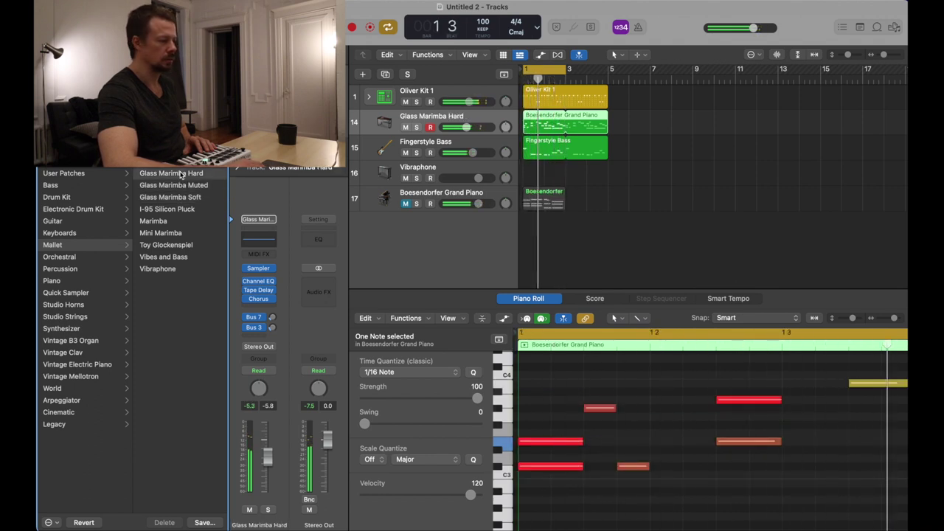
pyautogui.click(165, 223)
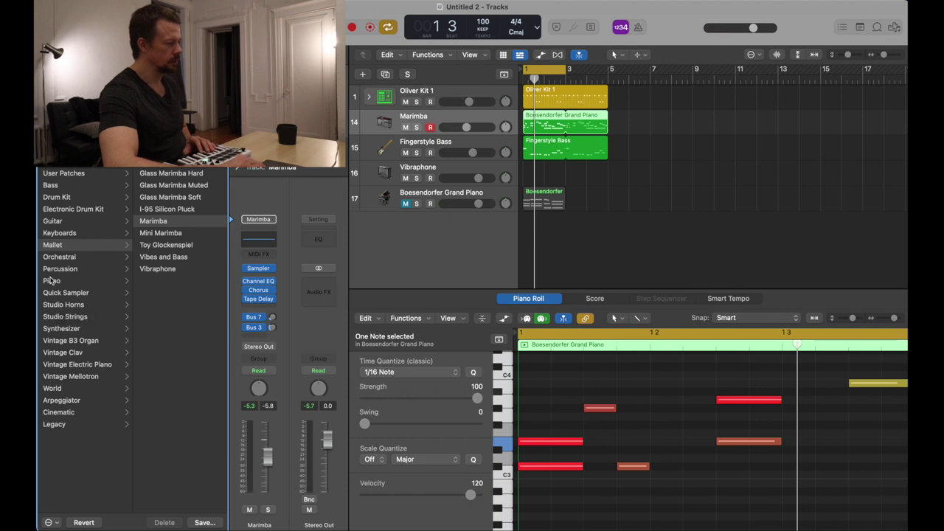
# - Load the Big Dripper keyboard patch on the piano part and lower the muted piano slightly and the Fingerstyle Bass to -8.6 dB
pyautogui.click(56, 232)
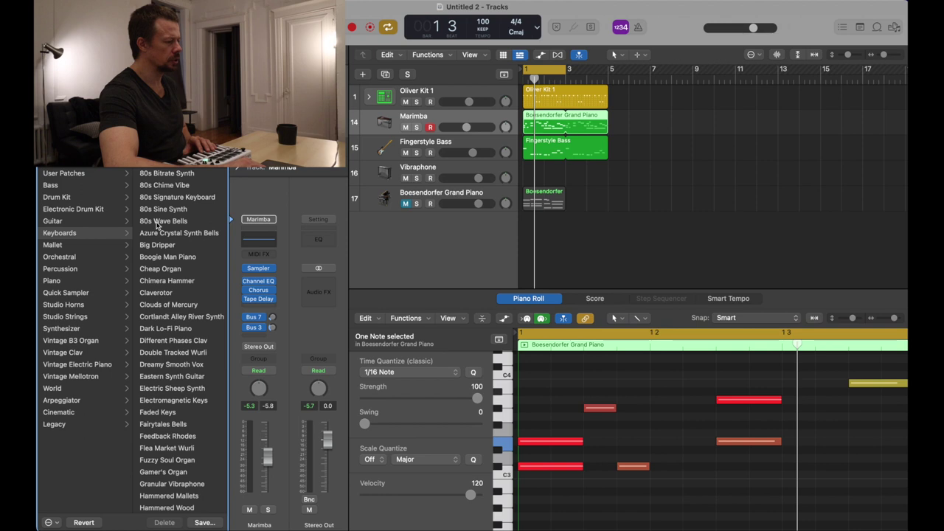
pyautogui.click(169, 246)
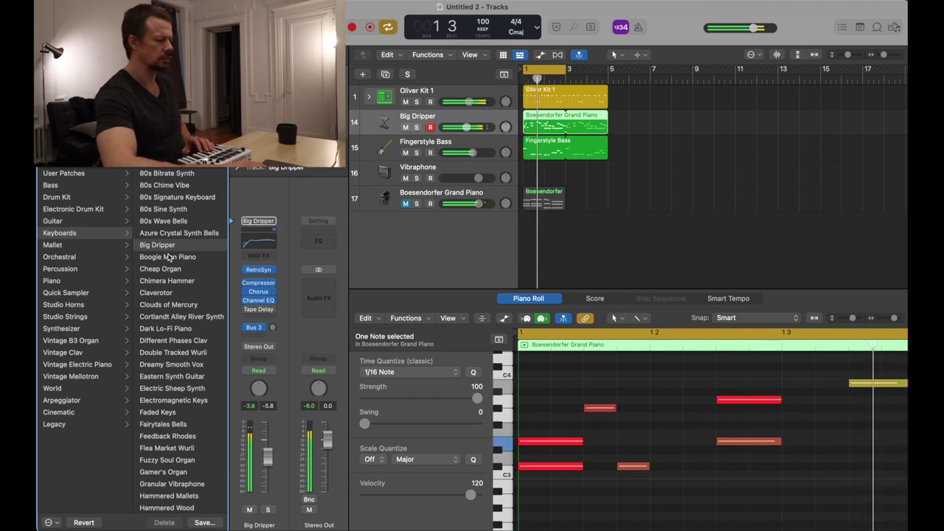
pyautogui.moveTo(478, 204); pyautogui.dragTo(475, 204)
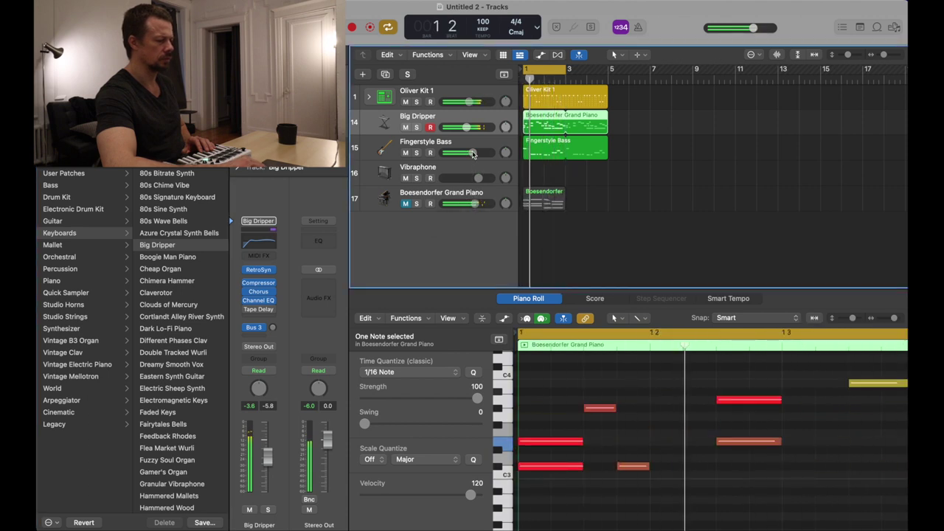
pyautogui.moveTo(473, 153); pyautogui.dragTo(462, 154)
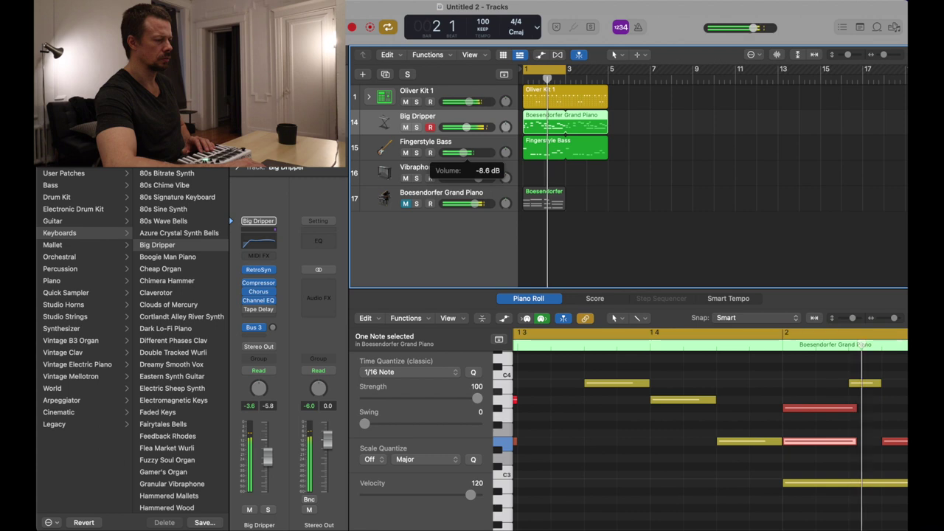
# - Audition the keyboard patches from Boogie Man Piano and Cheap Organ through Different Phases Clav on the piano part
pyautogui.click(179, 260)
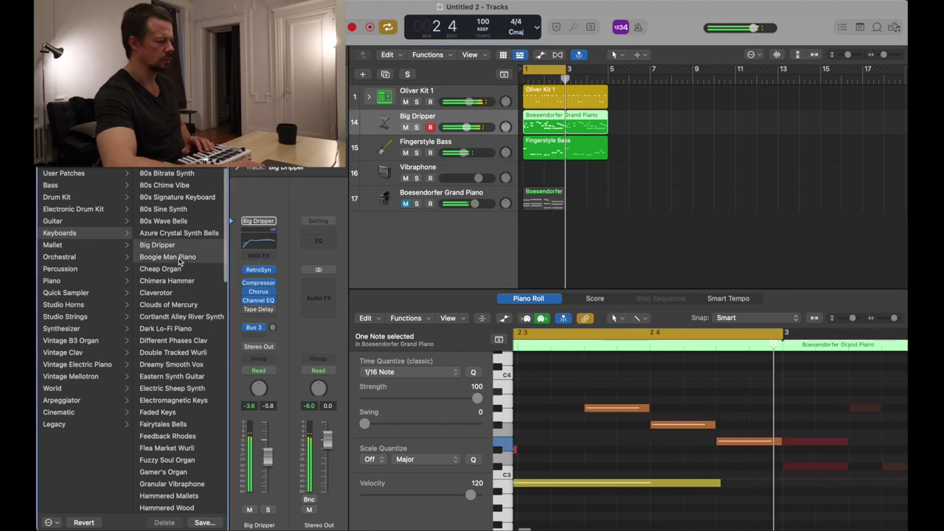
pyautogui.click(172, 270)
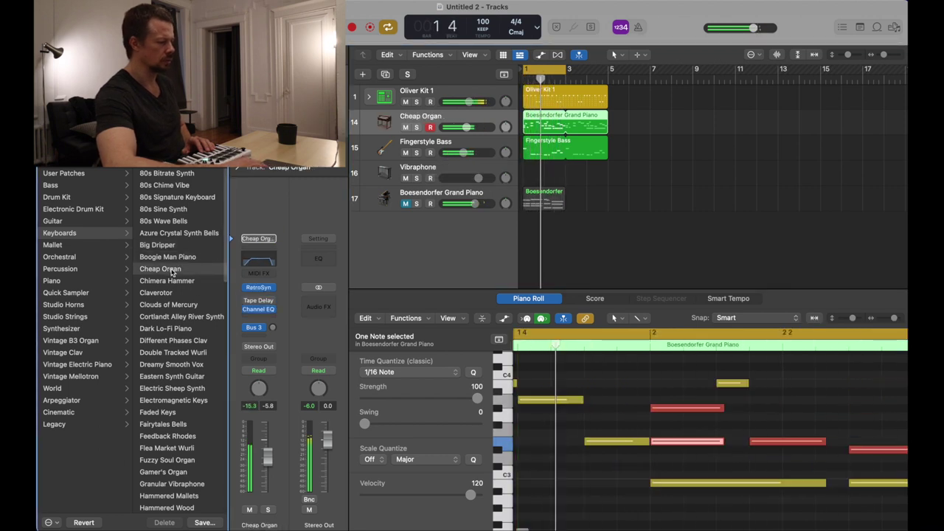
pyautogui.click(170, 283)
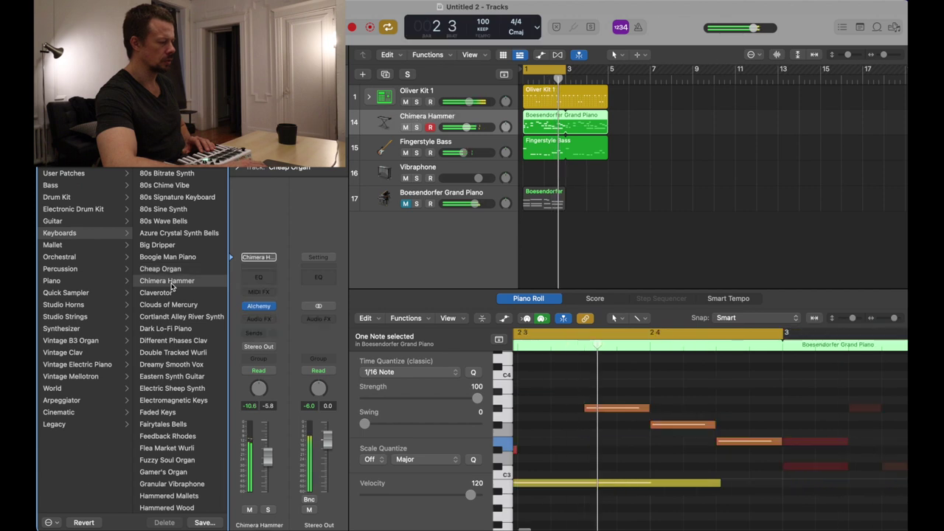
pyautogui.click(169, 295)
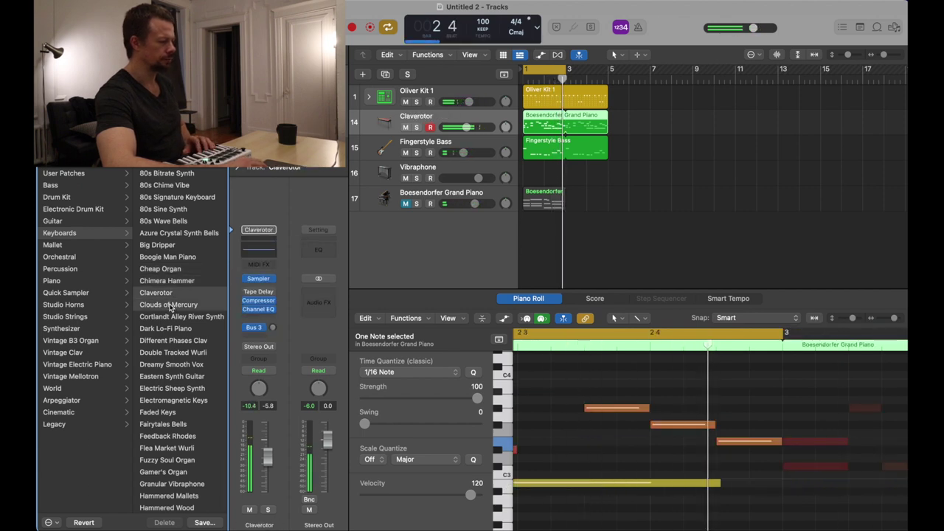
pyautogui.click(170, 306)
pyautogui.click(170, 317)
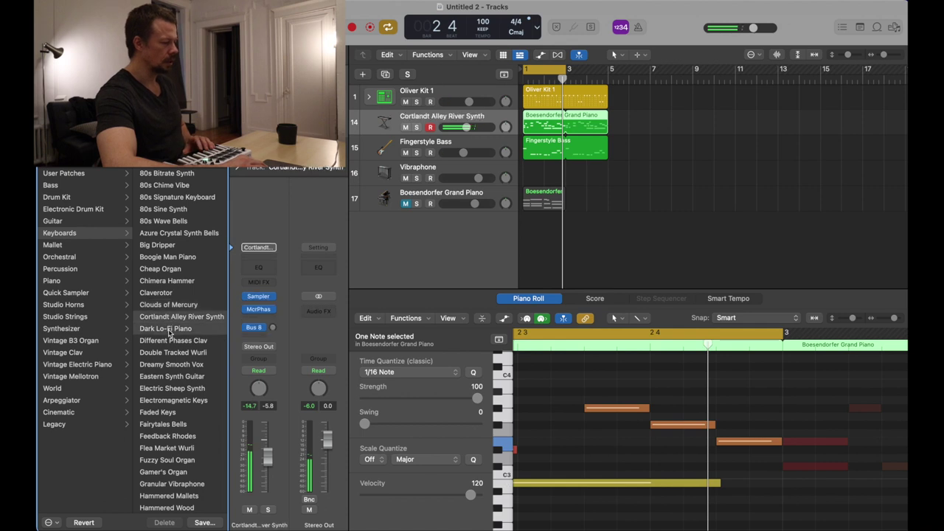
pyautogui.click(170, 329)
pyautogui.click(171, 342)
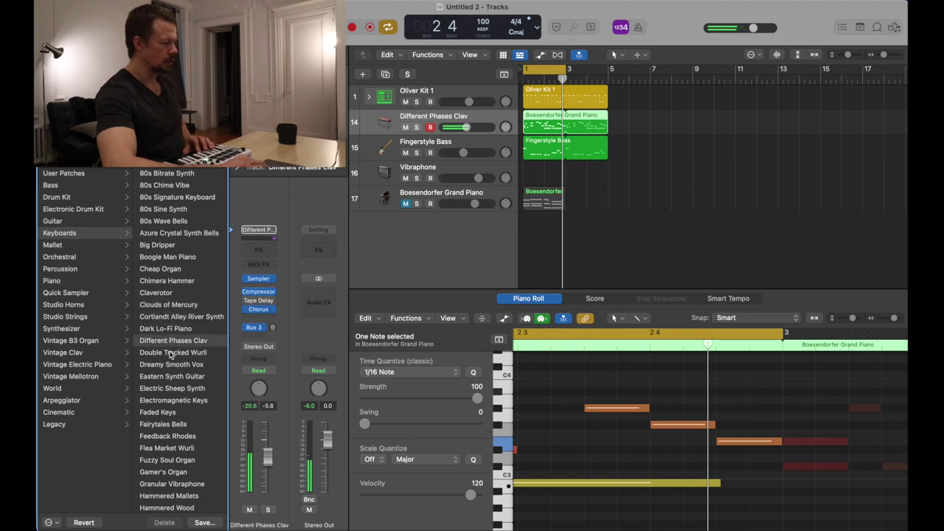
# - Audition further keyboard patches on the piano part, from Double Tracked Wurli and Eastern Synth Guitar through Faded Keys and Fairytales Bells to Fuzzy Soul Organ
pyautogui.click(171, 354)
pyautogui.click(171, 365)
pyautogui.click(172, 377)
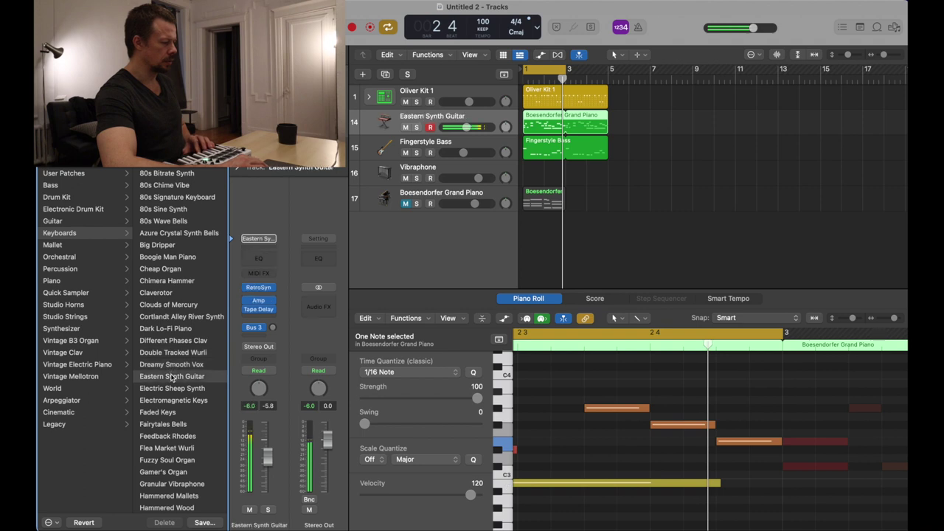
pyautogui.click(169, 414)
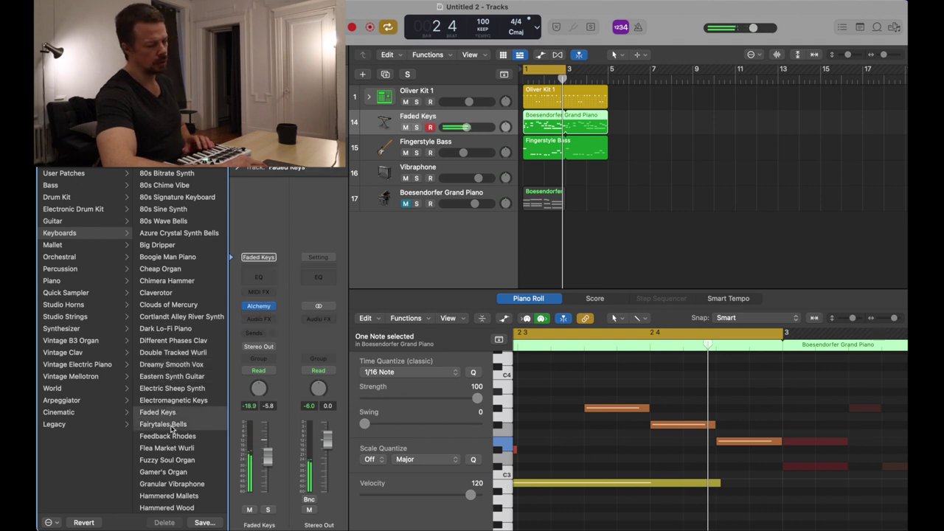
pyautogui.click(166, 425)
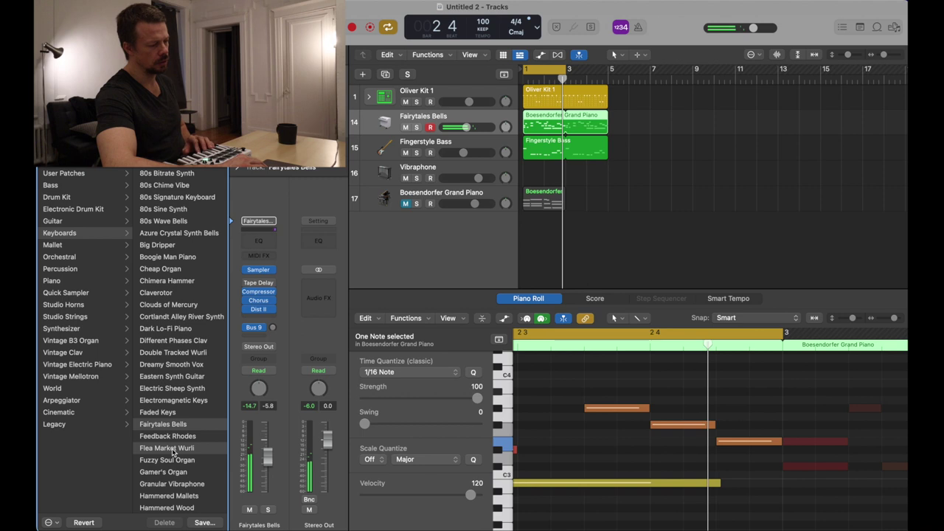
pyautogui.click(174, 449)
pyautogui.click(174, 460)
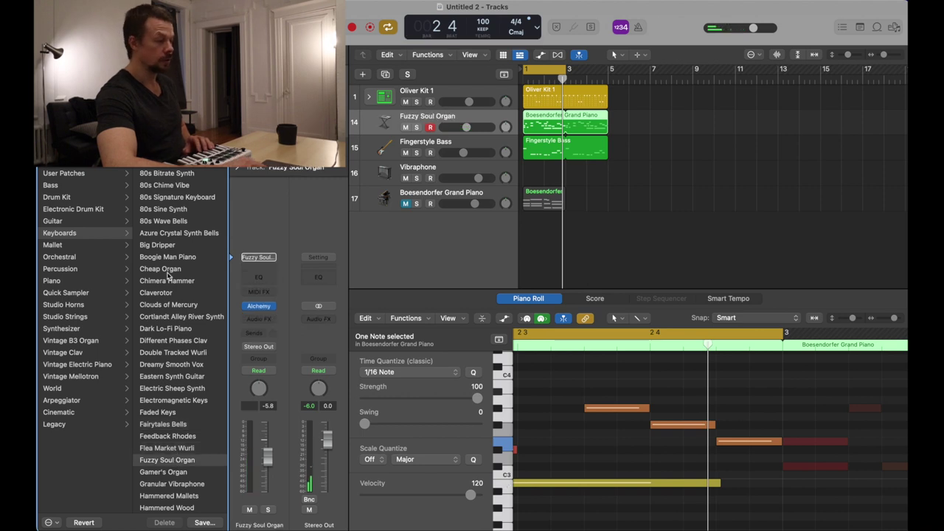
# - Compare the 80s Wave Bells, Sine Synth, Signature Keyboard and Chime Vibe patches on the piano part, ending on 80s Bitrate Synth
pyautogui.click(177, 222)
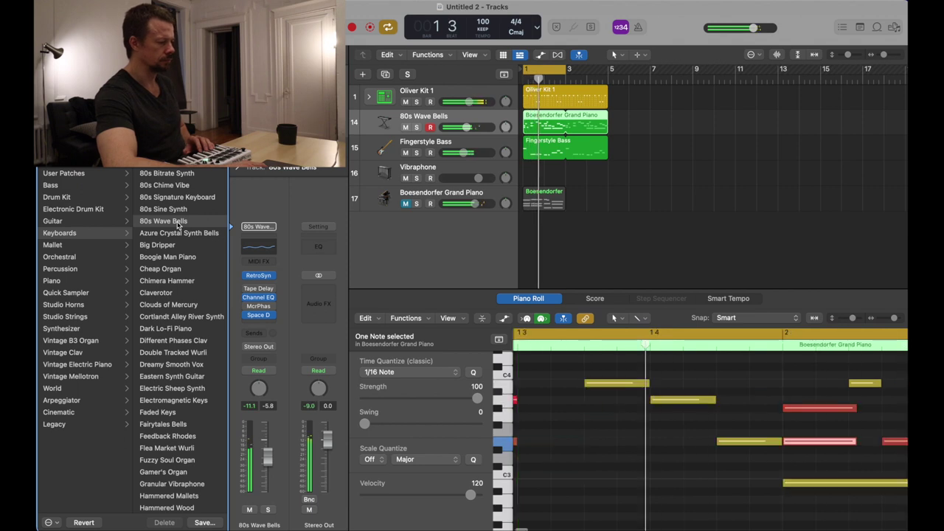
pyautogui.click(179, 211)
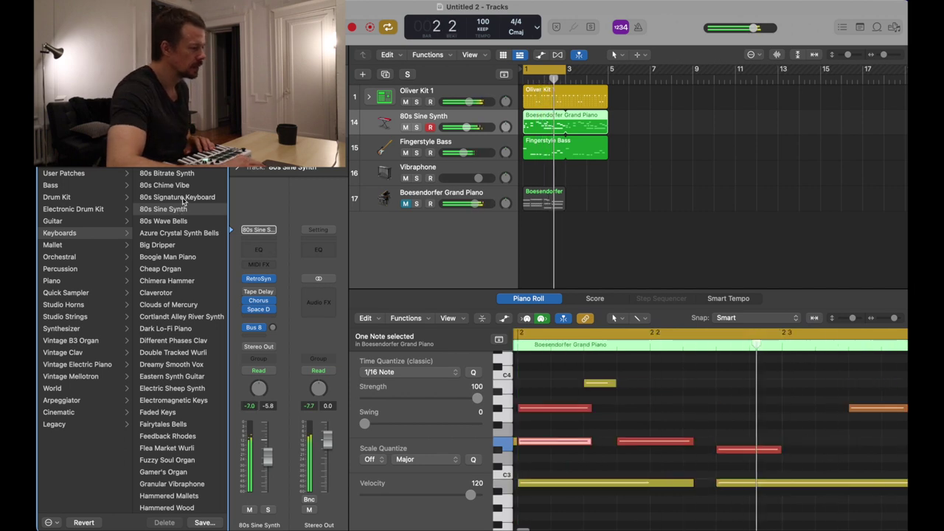
pyautogui.click(183, 199)
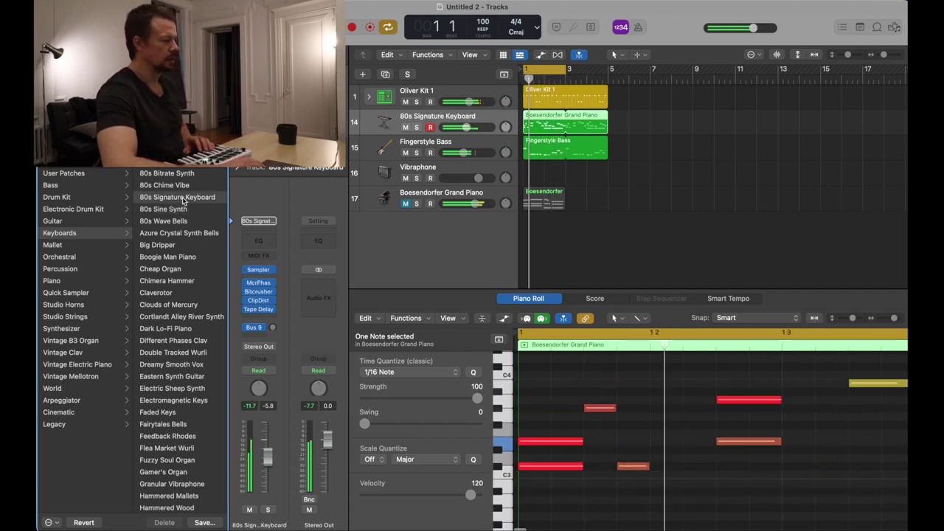
pyautogui.click(184, 187)
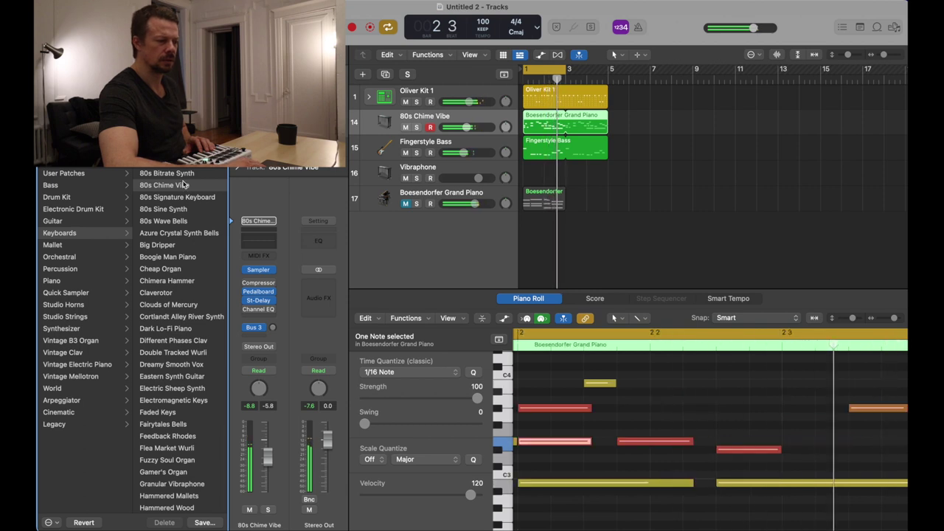
pyautogui.click(183, 174)
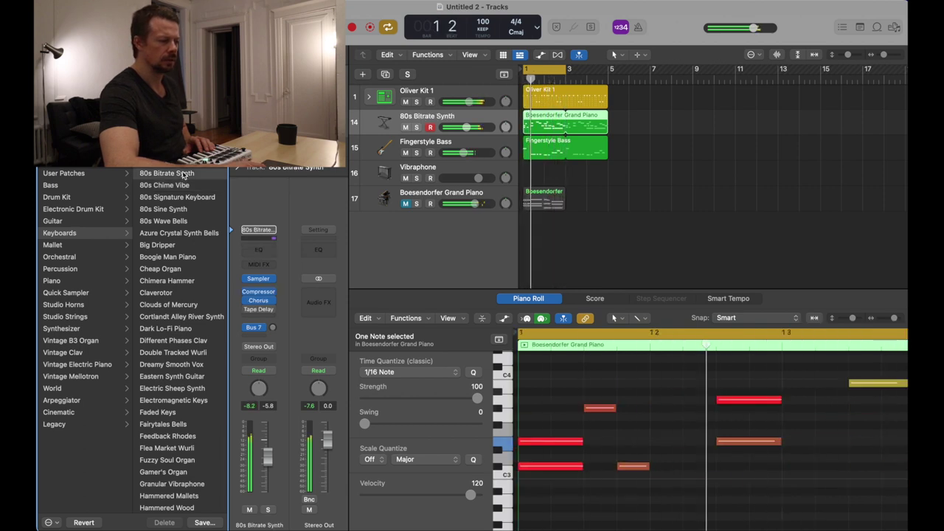
# - Compare 80s Sine Synth and 80s Wave Bells, load Big Dripper on the piano part, and extend the cycle range to bar 5
pyautogui.click(182, 209)
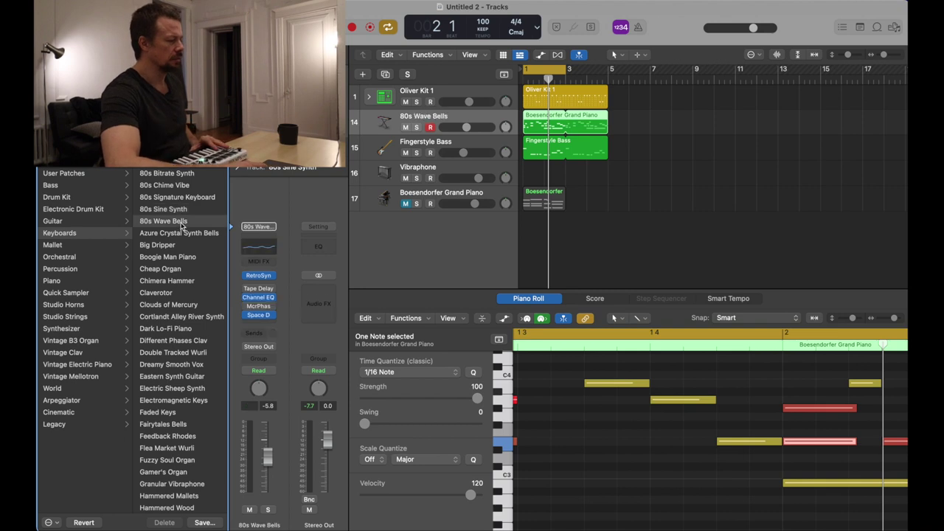
pyautogui.click(175, 246)
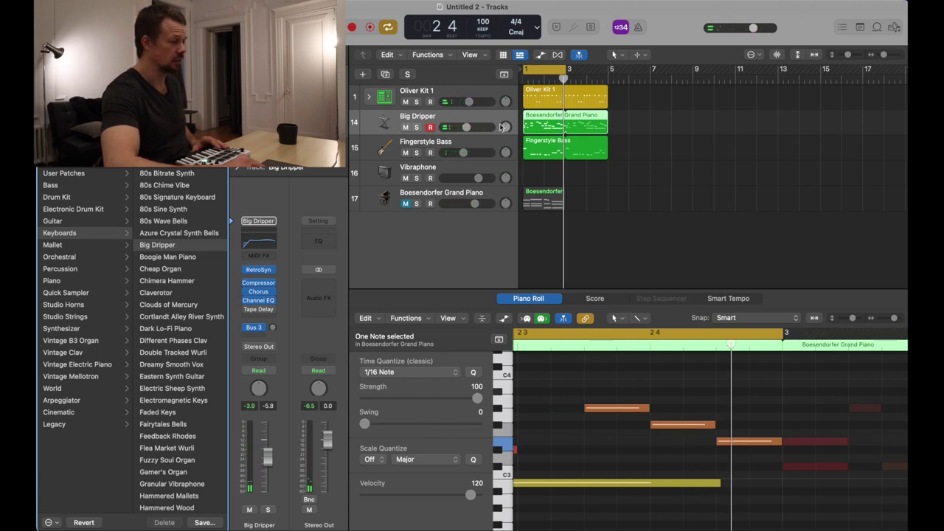
pyautogui.moveTo(563, 70); pyautogui.dragTo(606, 69)
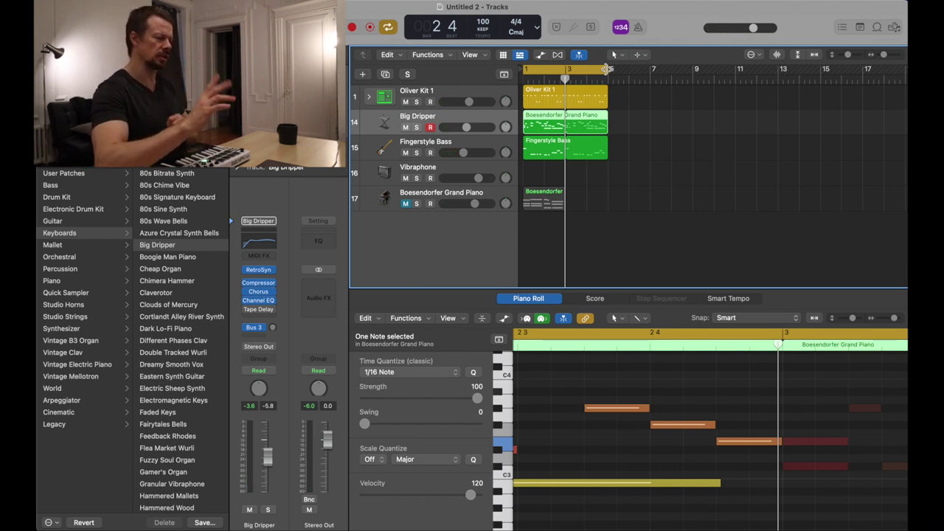
pyautogui.press('space')
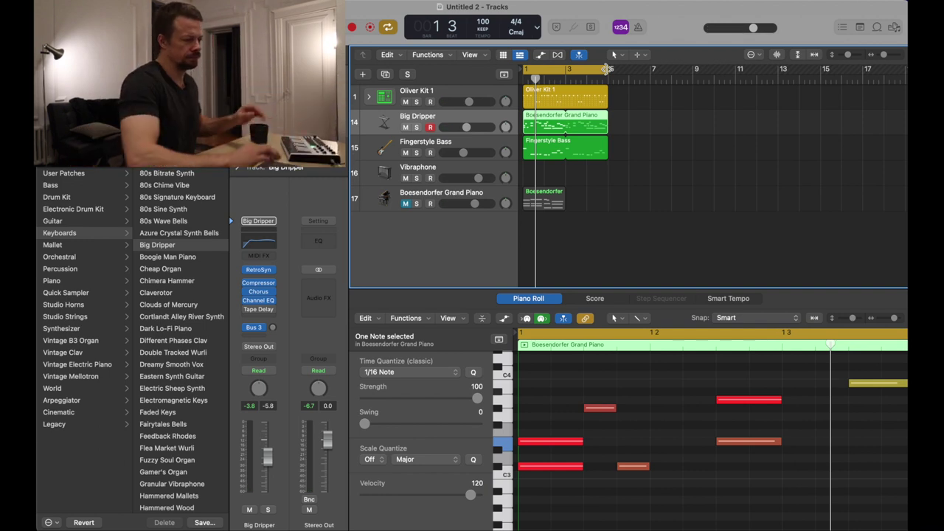
# - Replace the Vibraphone track's Sampler instrument with Alchemy
pyautogui.click(377, 174)
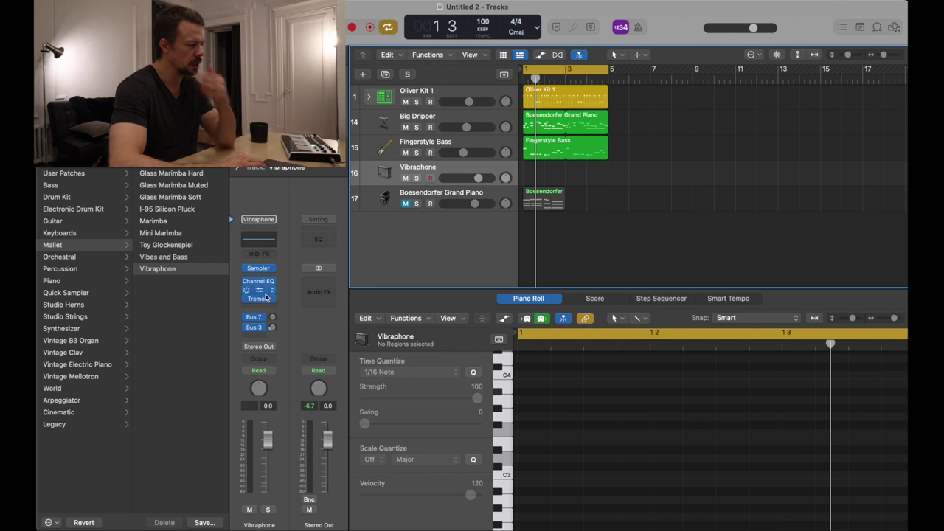
pyautogui.moveTo(264, 298)
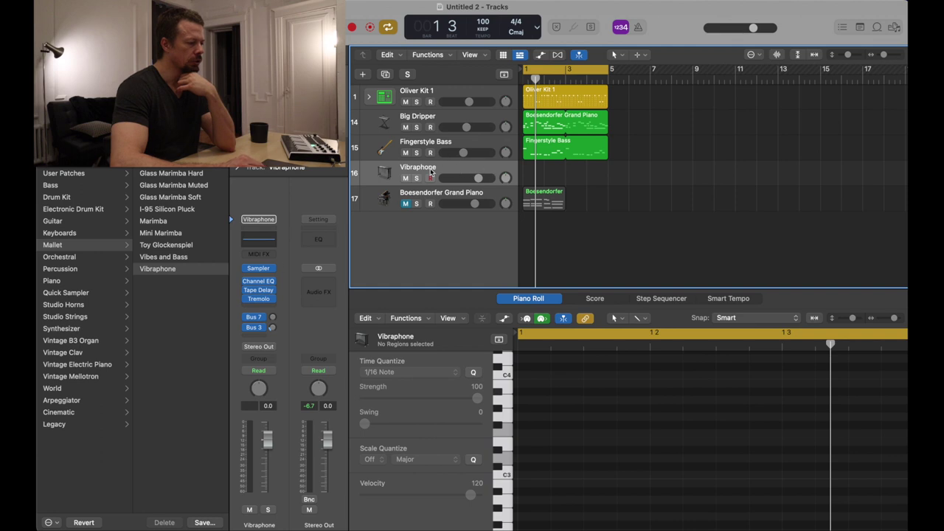
pyautogui.click(273, 269)
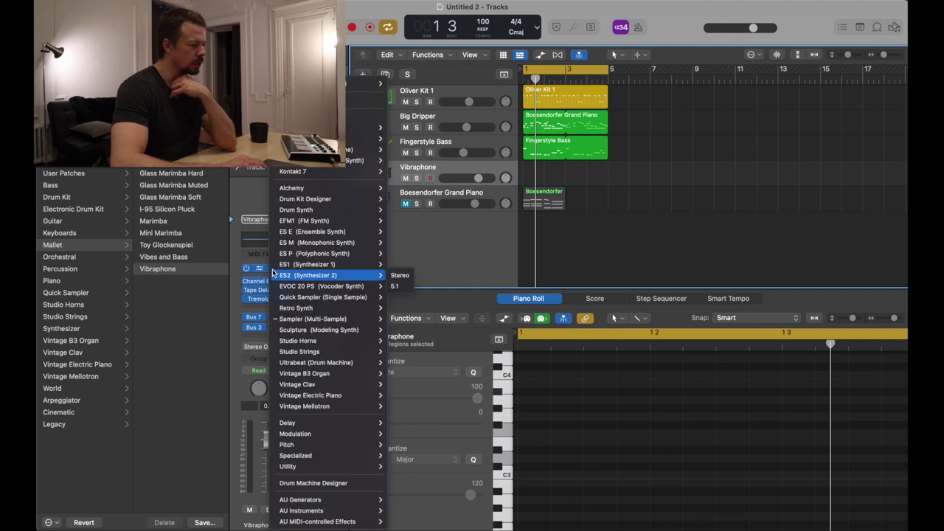
pyautogui.click(308, 190)
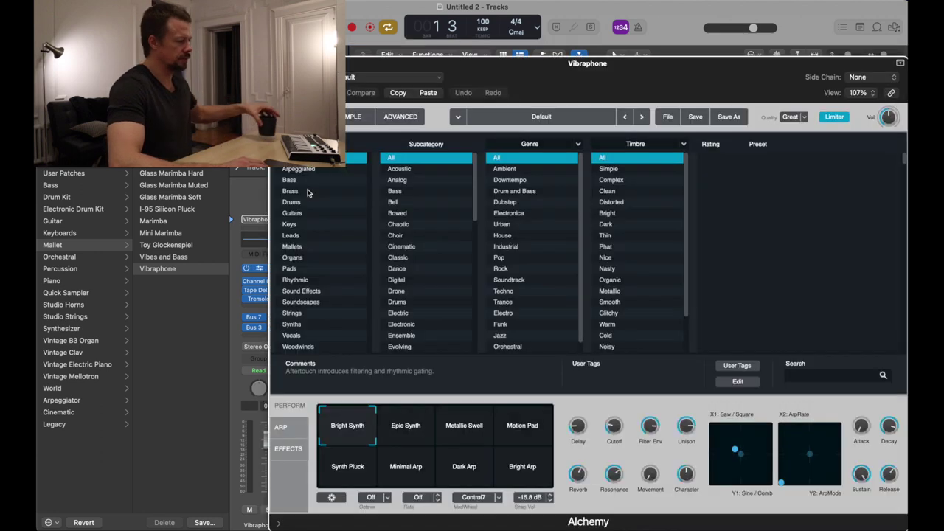
# - Audition the Alchemy presets from 70s Classic Synth Bass through 70s Space Pad and 70s Synth Arp to 70s Synth Intro
pyautogui.click(796, 281)
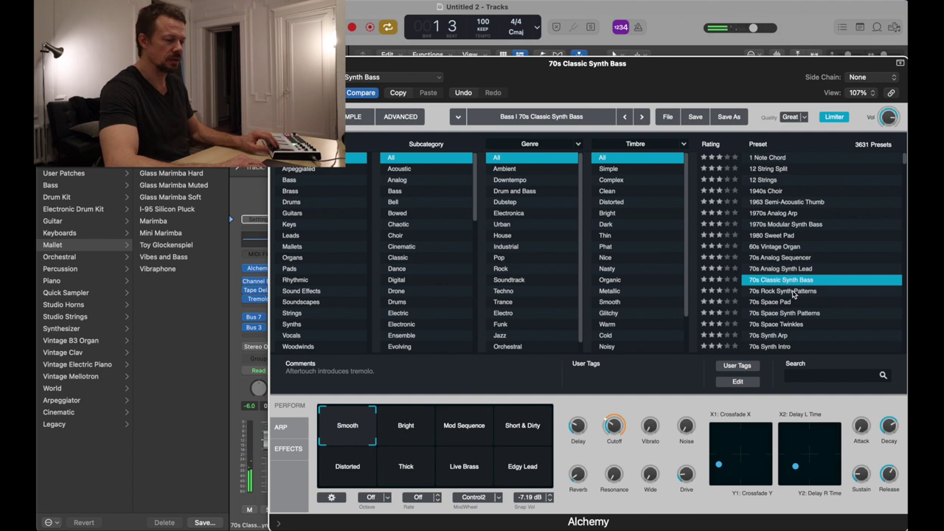
pyautogui.click(794, 291)
pyautogui.click(789, 302)
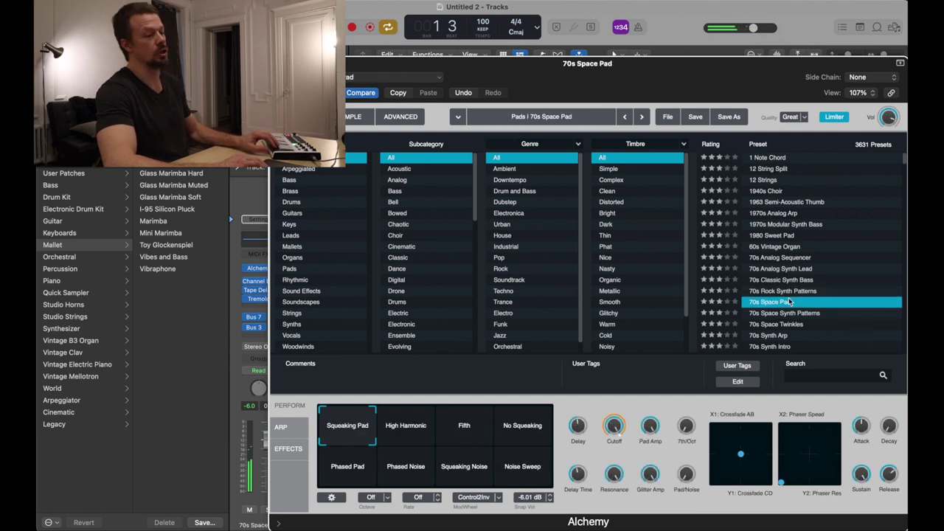
pyautogui.click(789, 312)
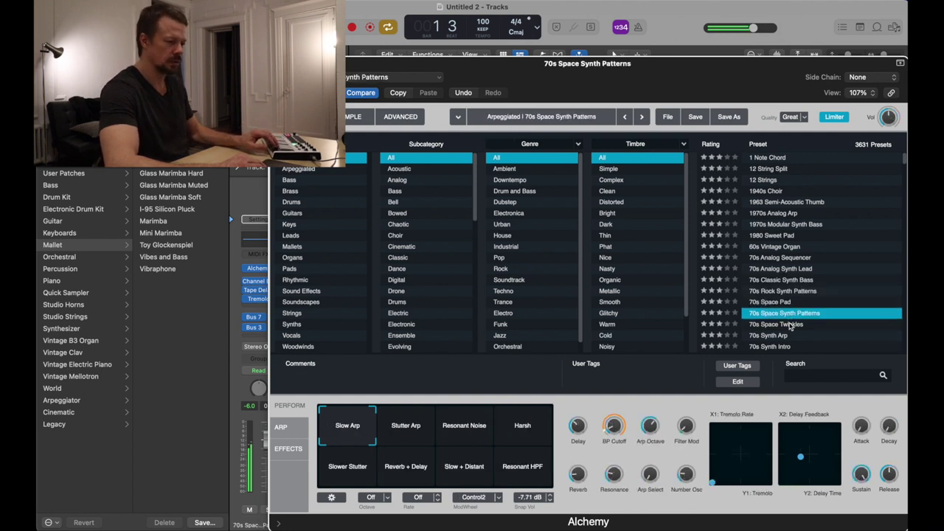
pyautogui.click(789, 325)
pyautogui.click(786, 336)
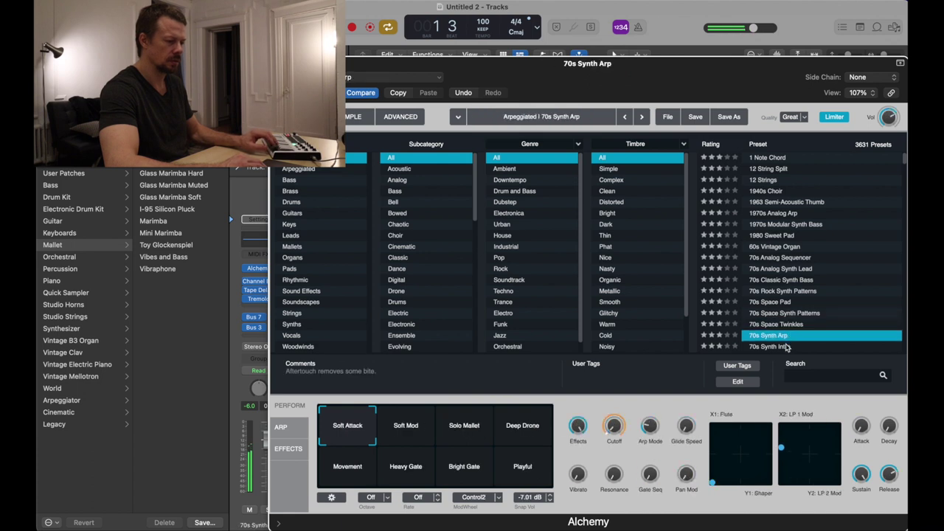
pyautogui.click(787, 347)
# - Audition the Alchemy presets from 70s Synth Lead Hero through 7th Player, load 808 Bass and close the instrument window
pyautogui.scroll(-3, 787, 350)
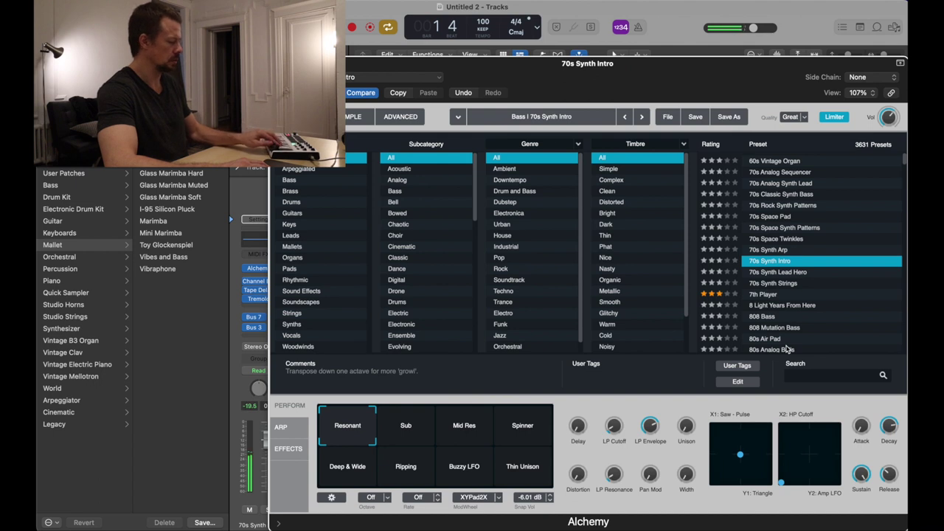
pyautogui.click(780, 273)
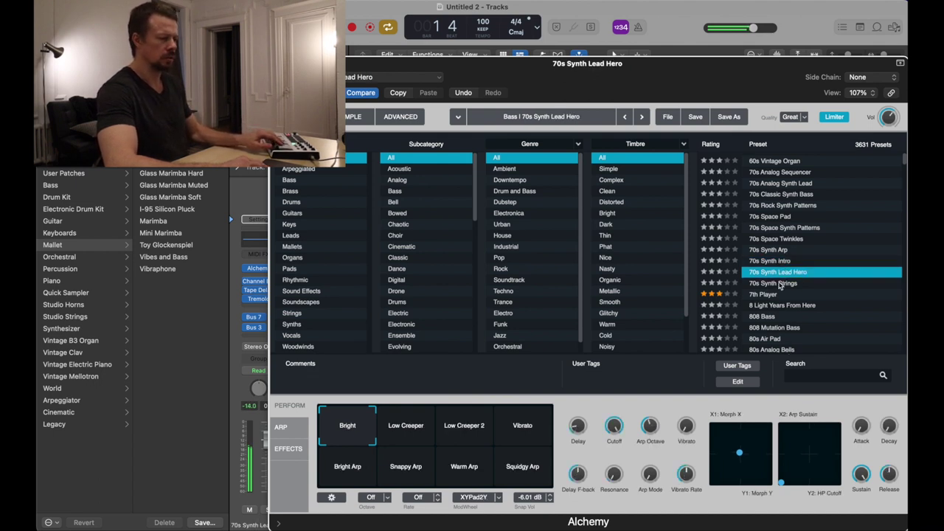
pyautogui.click(779, 284)
pyautogui.click(779, 295)
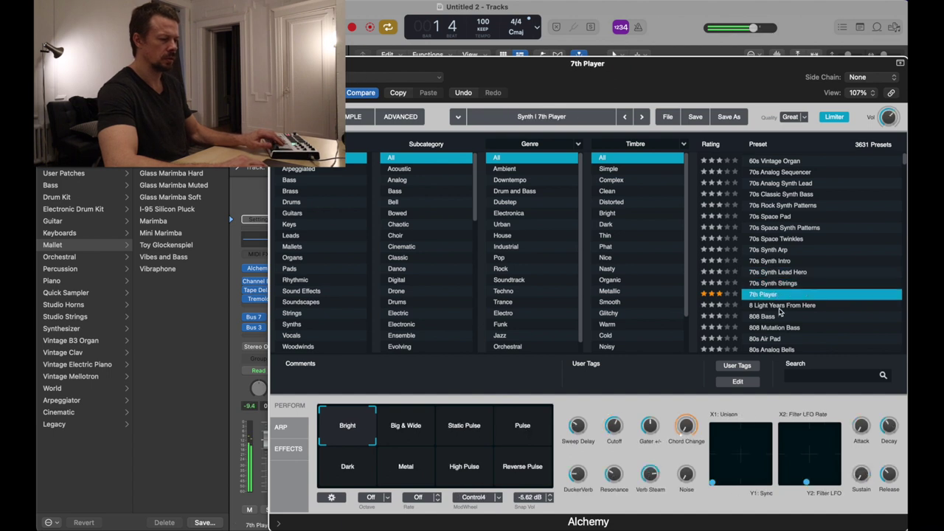
pyautogui.click(780, 306)
pyautogui.click(776, 318)
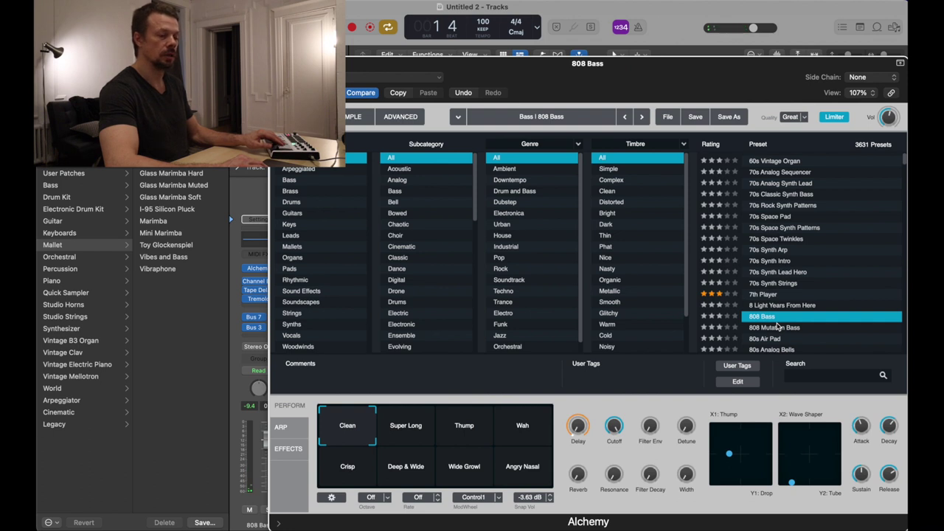
pyautogui.press('super+w')
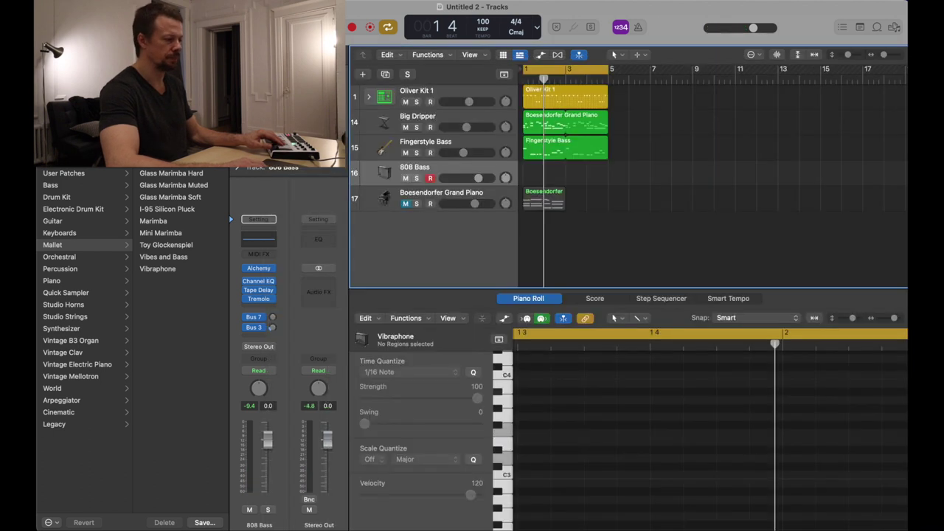
# - Copy the piano region from the Big Dripper track to the 808 Bass track and play it back
pyautogui.click(535, 122)
pyautogui.moveTo(535, 138); pyautogui.dragTo(535, 173)
pyautogui.press('space')
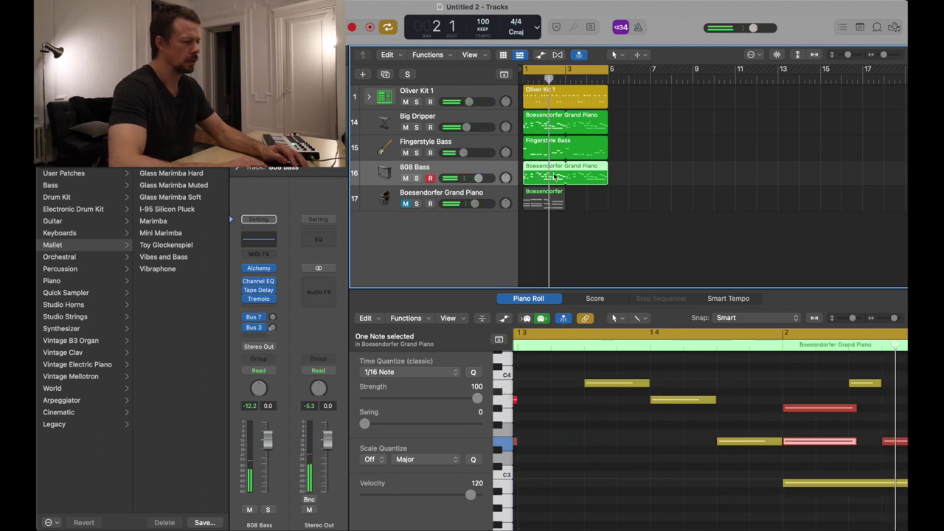
# - Select all notes of the copied region on the 808 Bass track and transpose them up an octave
pyautogui.click(596, 418)
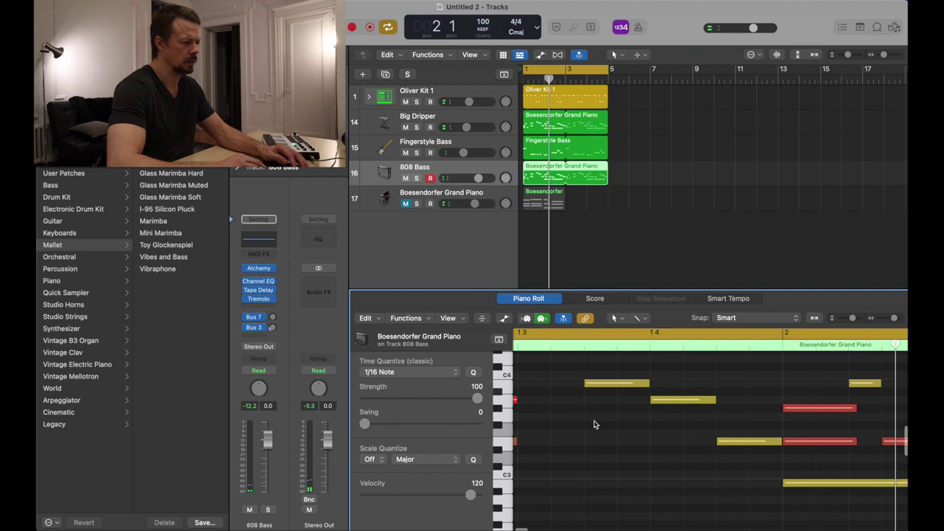
pyautogui.press('z')
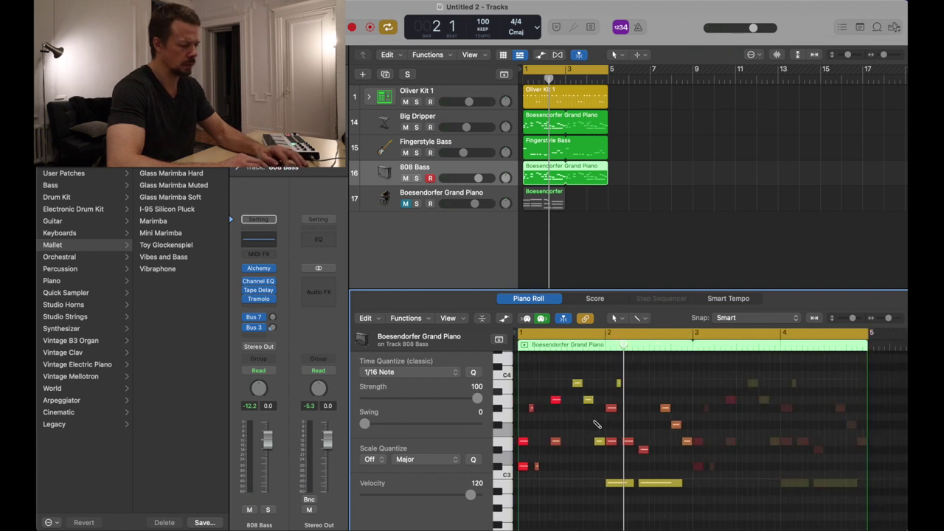
pyautogui.press('super+a')
pyautogui.scroll(-1, 594, 421)
pyautogui.hotkey('alt', 'Up')
pyautogui.hotkey('alt', 'Up')
pyautogui.hotkey('alt', 'Up')
pyautogui.hotkey('alt', 'Up')
pyautogui.hotkey('alt', 'Up')
pyautogui.hotkey('alt', 'Up')
pyautogui.hotkey('alt', 'Up')
pyautogui.hotkey('alt', 'Up')
pyautogui.hotkey('alt', 'Up')
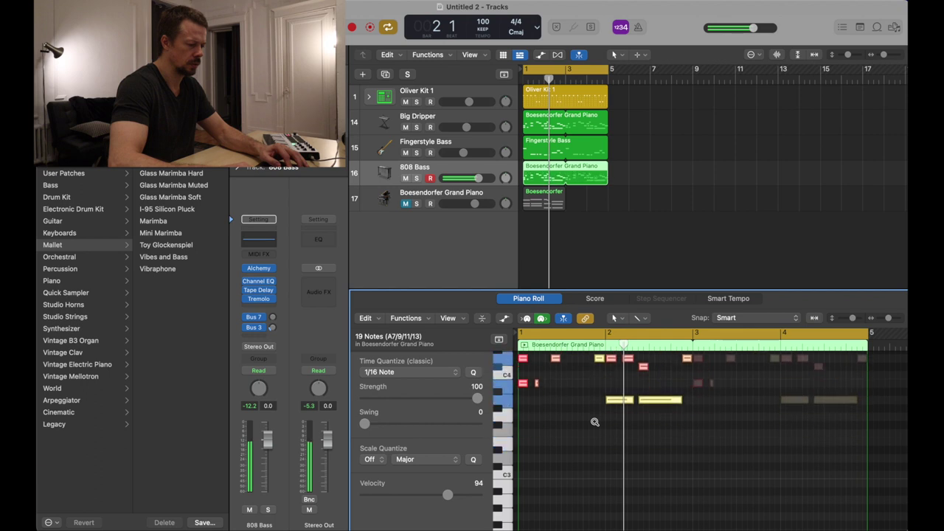
pyautogui.hotkey('alt', 'Up')
pyautogui.hotkey('alt', 'Up')
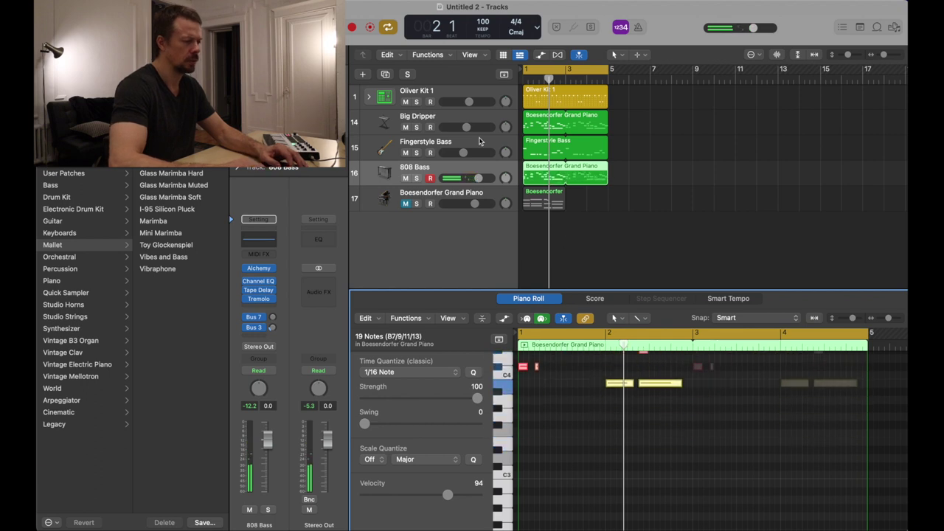
# - Mute the Big Dripper track and listen to the 808 Bass part with the drums and bass
pyautogui.click(406, 128)
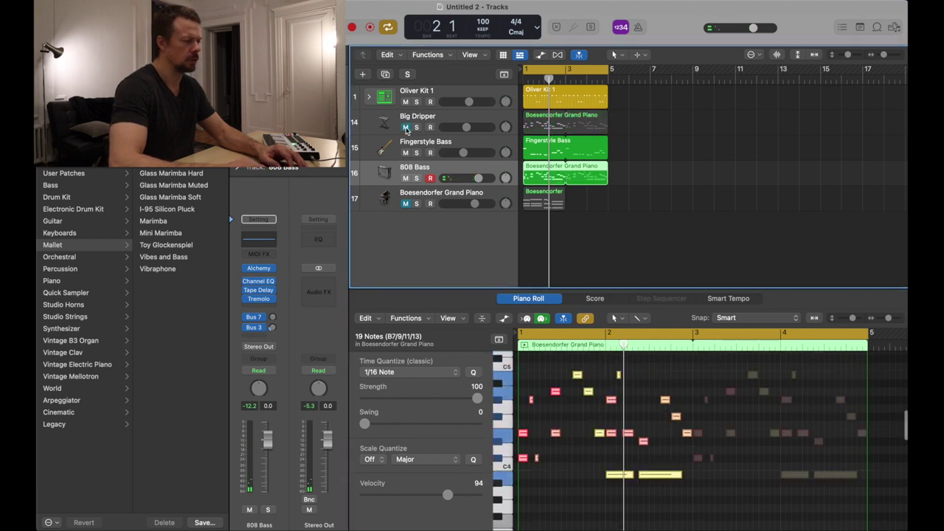
pyautogui.press('space')
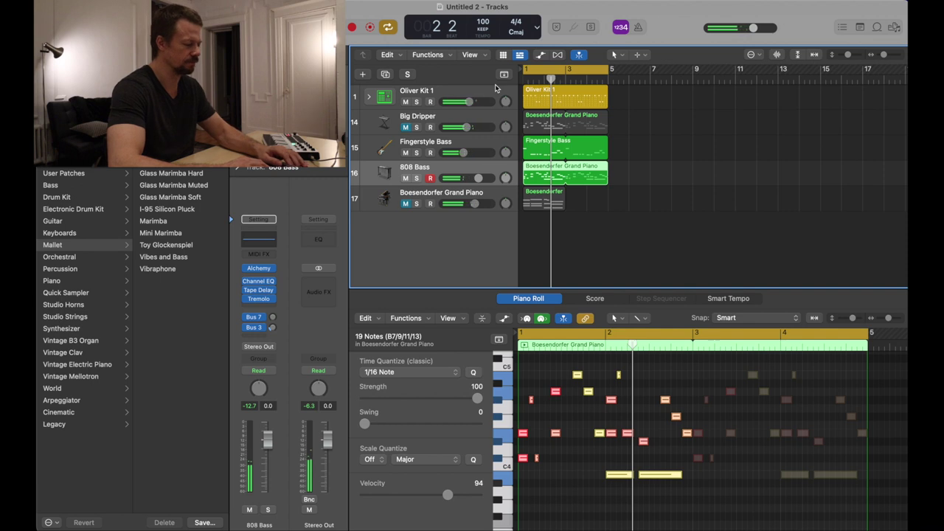
pyautogui.press('space')
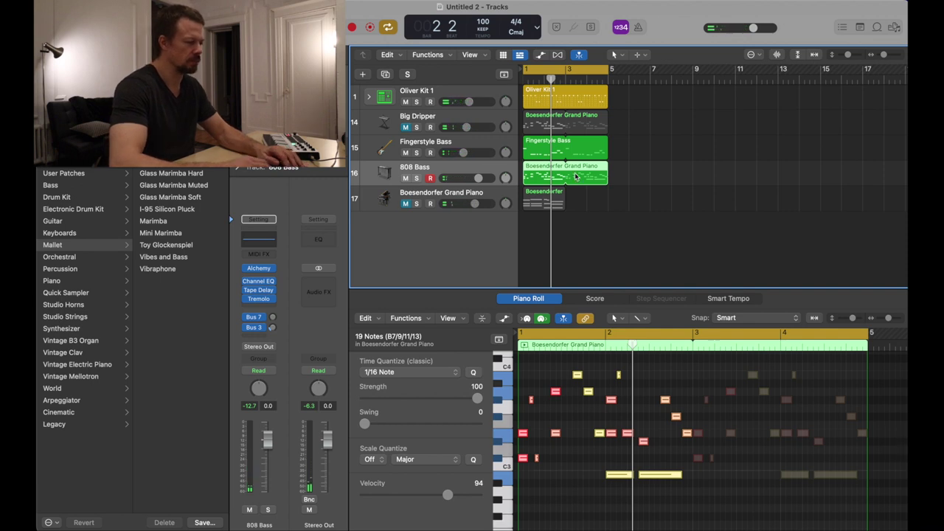
# - Delete the copied region from the 808 Bass track, unmute Big Dripper and restart playback
pyautogui.press('Delete')
pyautogui.click(405, 128)
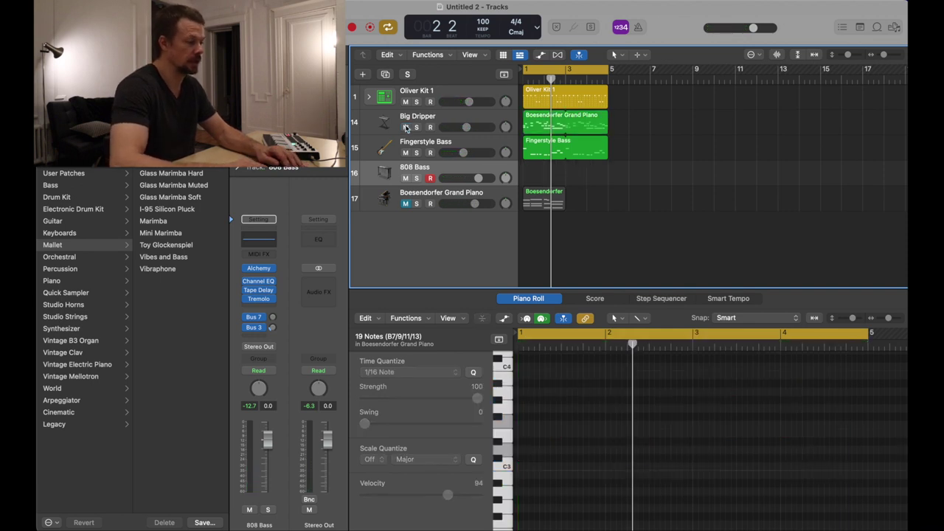
pyautogui.press('space')
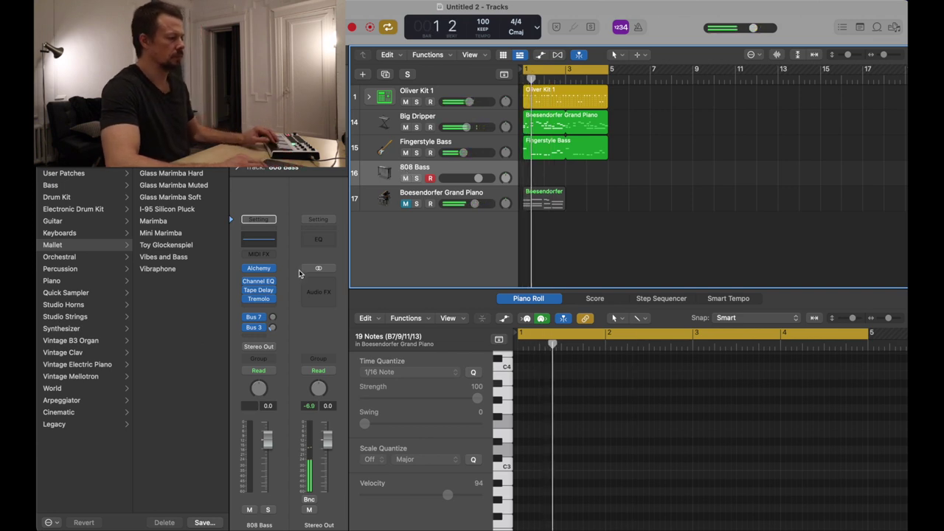
# - Reopen Alchemy on the 808 Bass track and audition the presets from 80s FM Bass Attack through 80s Pop Synth Arpeggiator
pyautogui.click(258, 270)
pyautogui.click(775, 292)
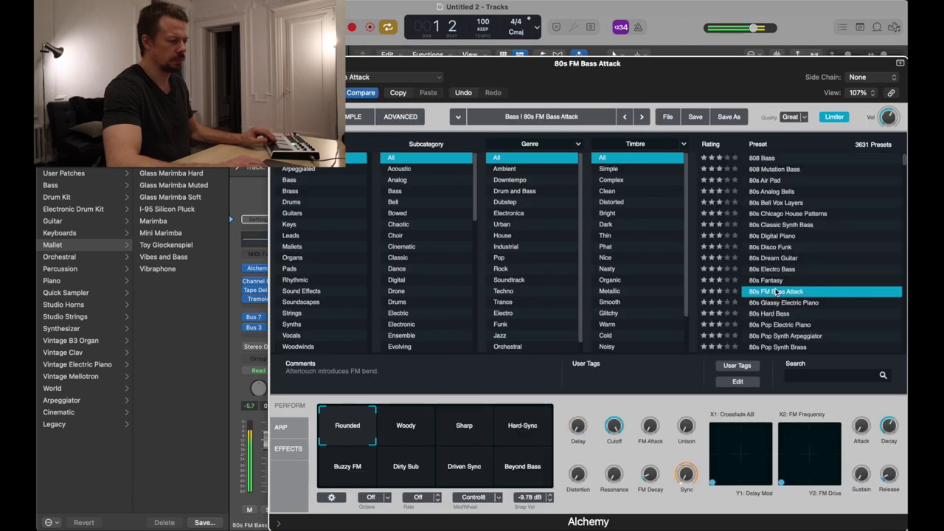
pyautogui.click(775, 303)
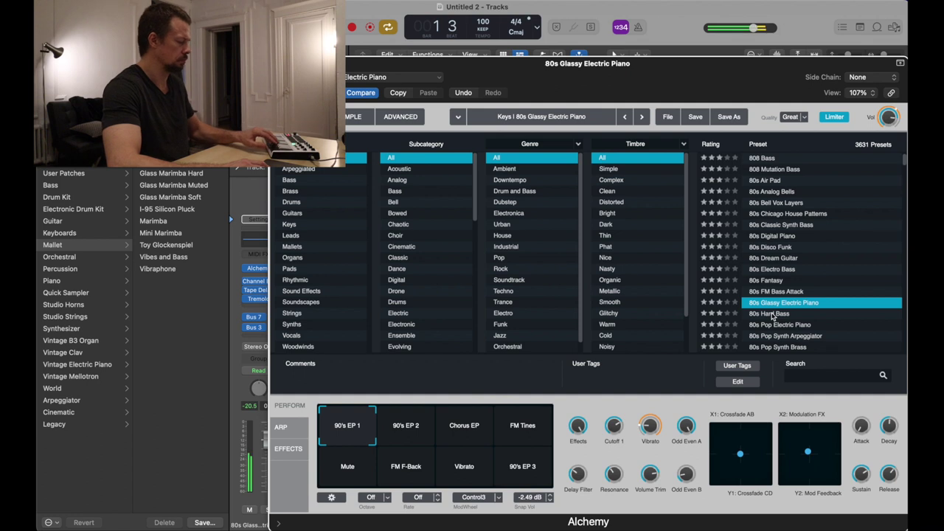
pyautogui.click(773, 314)
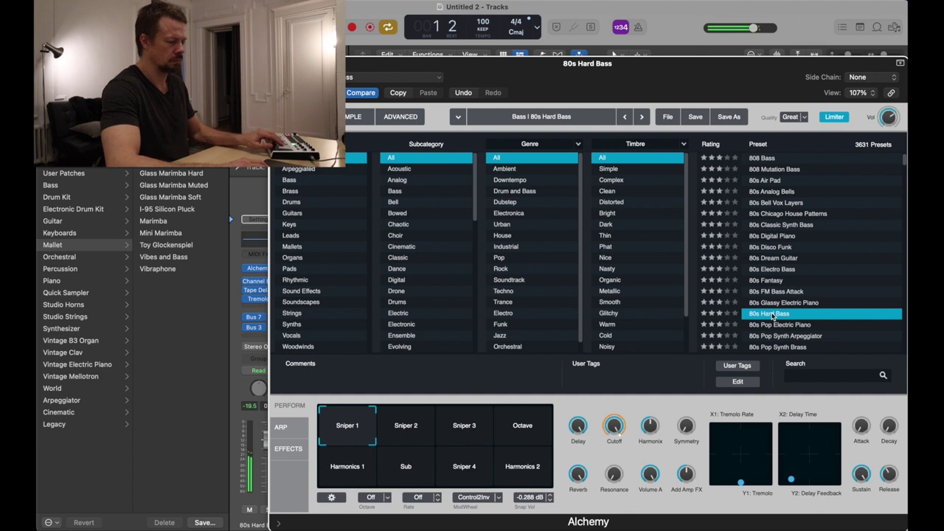
pyautogui.click(773, 325)
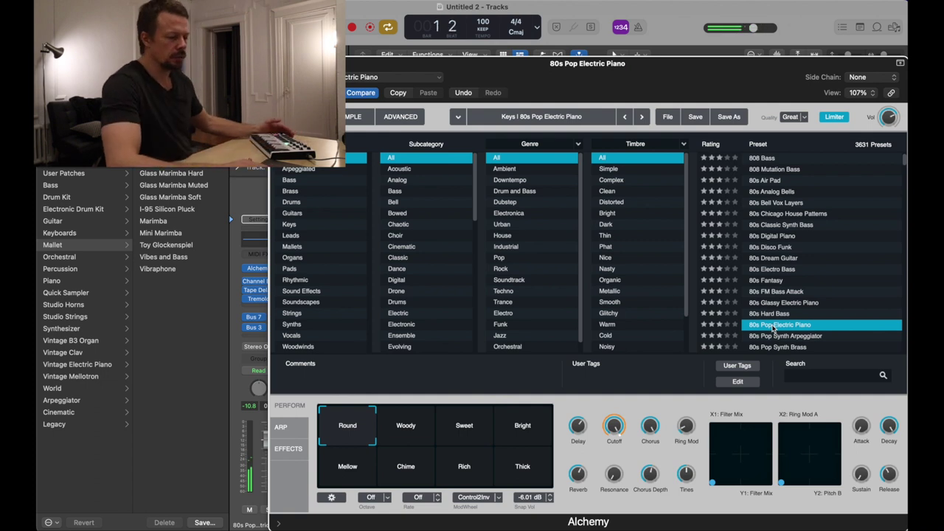
pyautogui.click(776, 338)
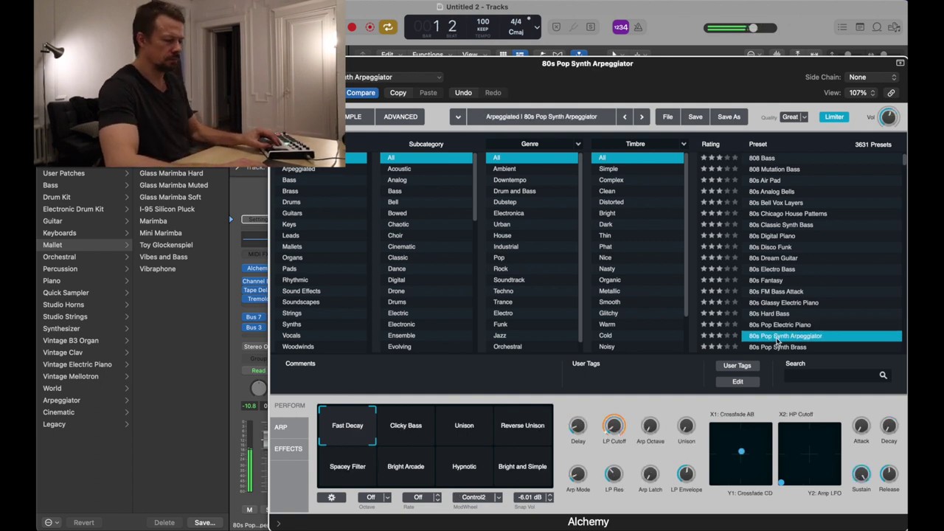
# - Audition the Alchemy presets from 80s Pop Synth Brass through 8mm Film Sequence
pyautogui.click(776, 349)
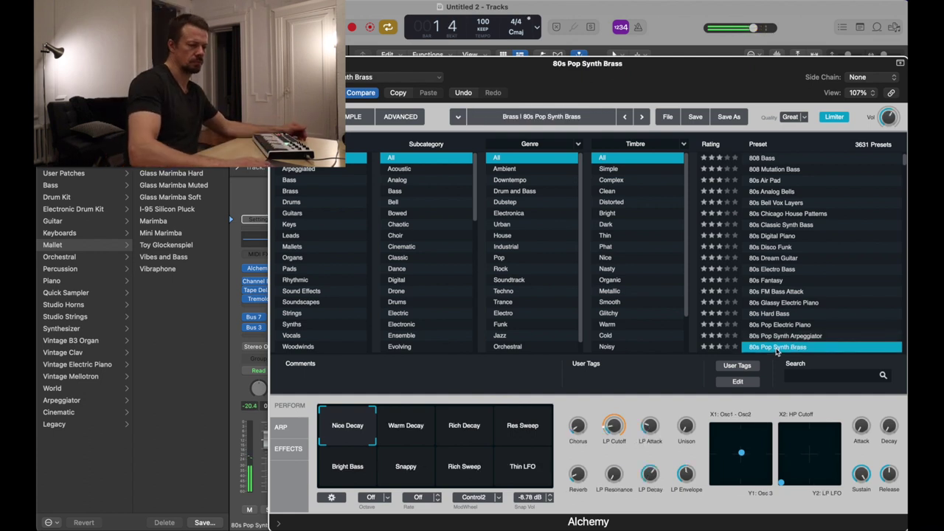
pyautogui.scroll(-3, 776, 349)
pyautogui.click(780, 290)
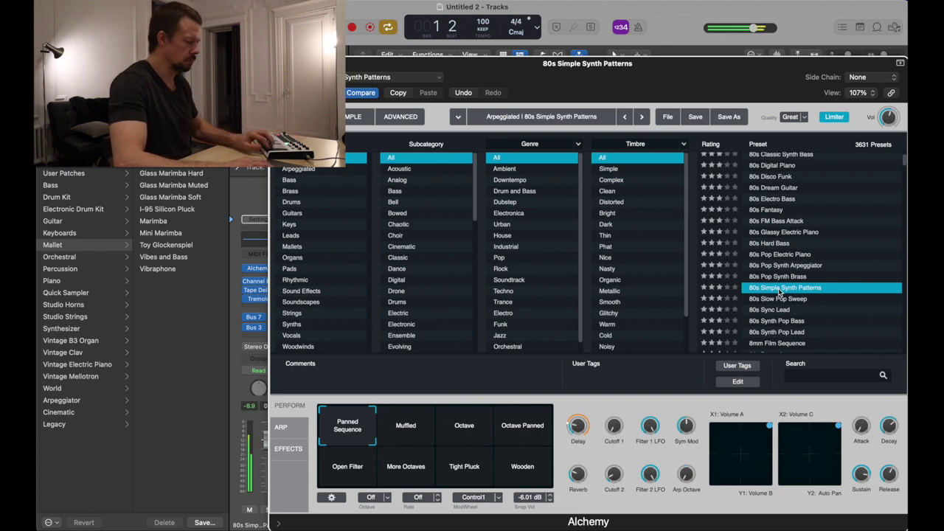
pyautogui.click(780, 299)
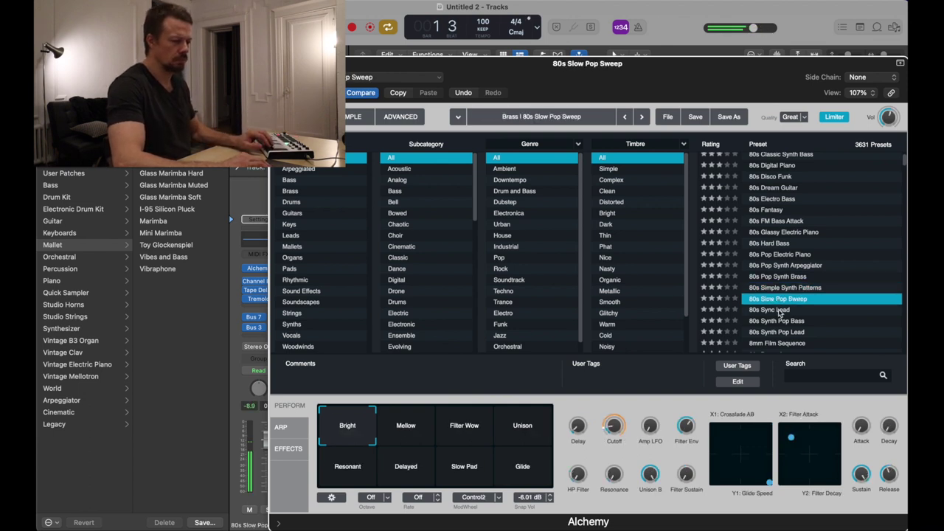
pyautogui.click(780, 310)
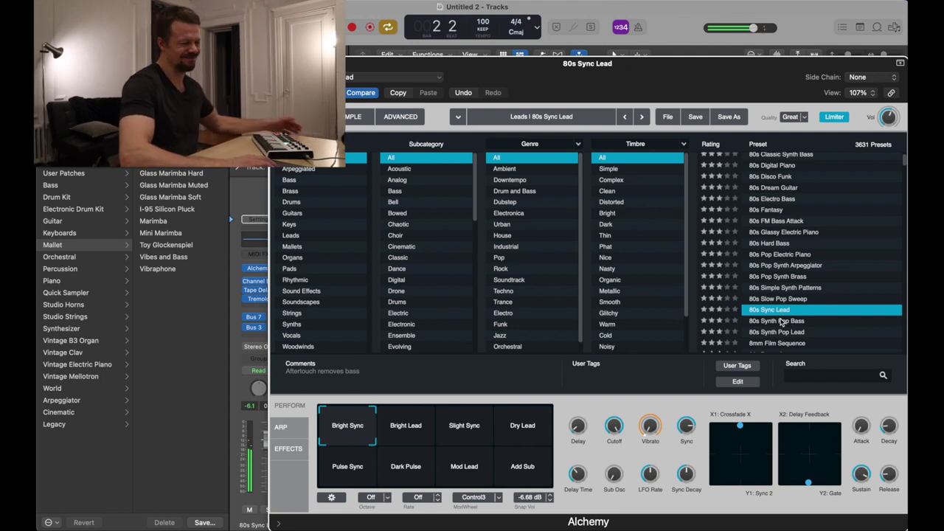
pyautogui.click(781, 323)
pyautogui.click(780, 334)
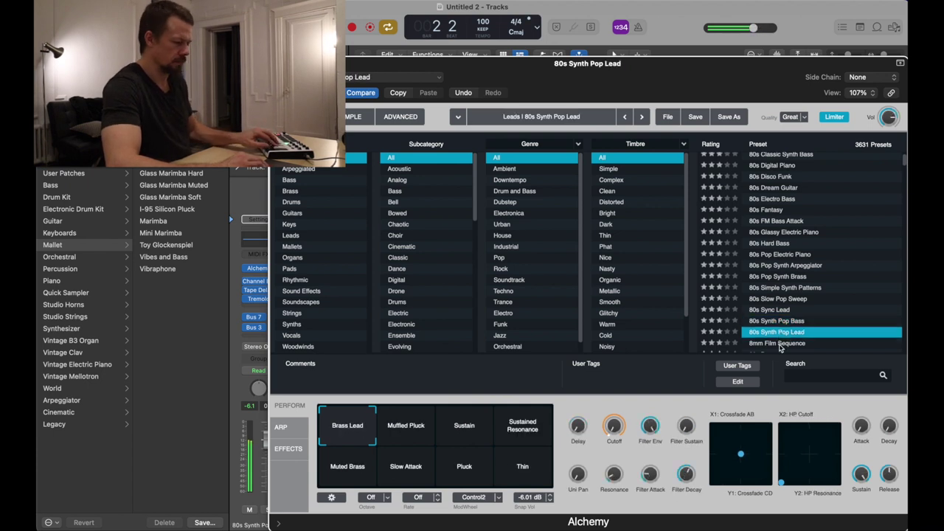
pyautogui.click(781, 344)
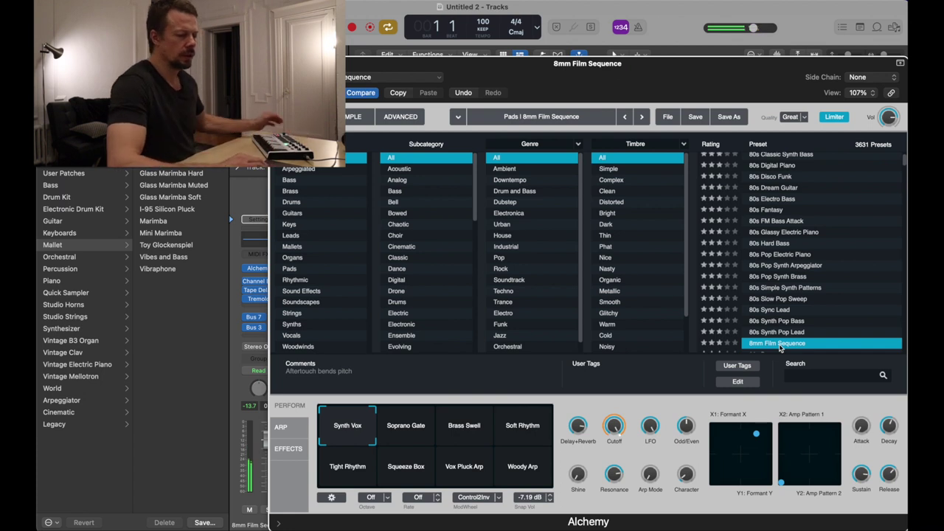
# - Audition the 90s Dance Loop, 90s Drama Keys and 90s Luscious Pad presets
pyautogui.scroll(-1, 780, 346)
pyautogui.click(778, 330)
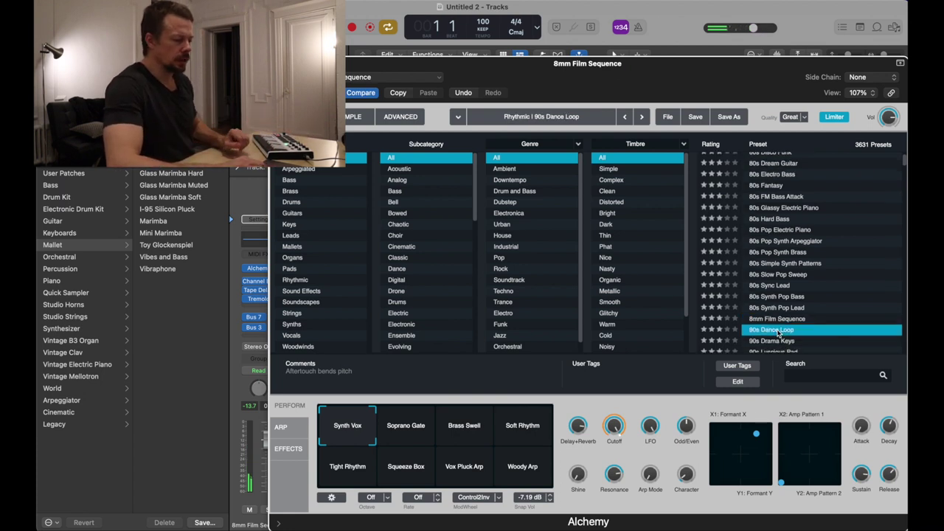
pyautogui.click(778, 342)
pyautogui.scroll(-1, 777, 341)
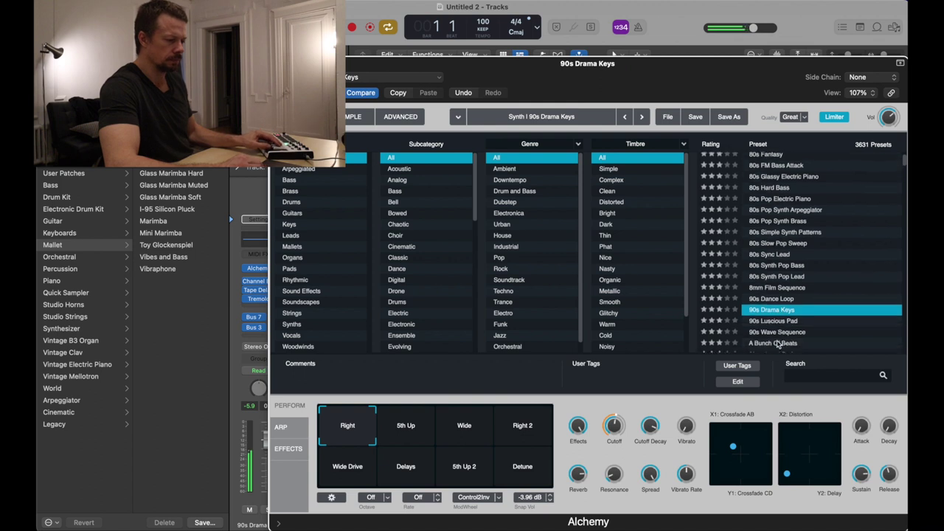
pyautogui.click(779, 322)
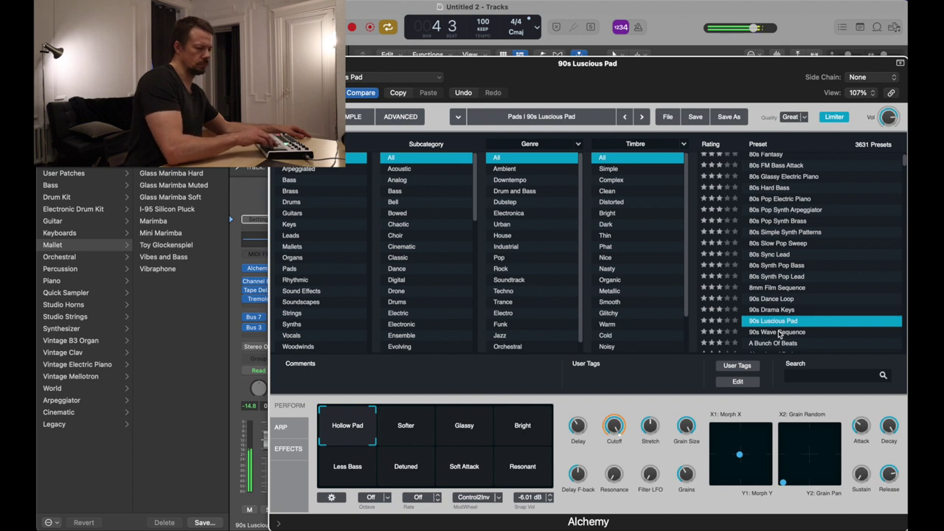
# - Compare the Softer, Glassy, Bright, Less Bass and Detuned snapshots of the 90s Luscious Pad preset
pyautogui.click(407, 428)
pyautogui.click(454, 429)
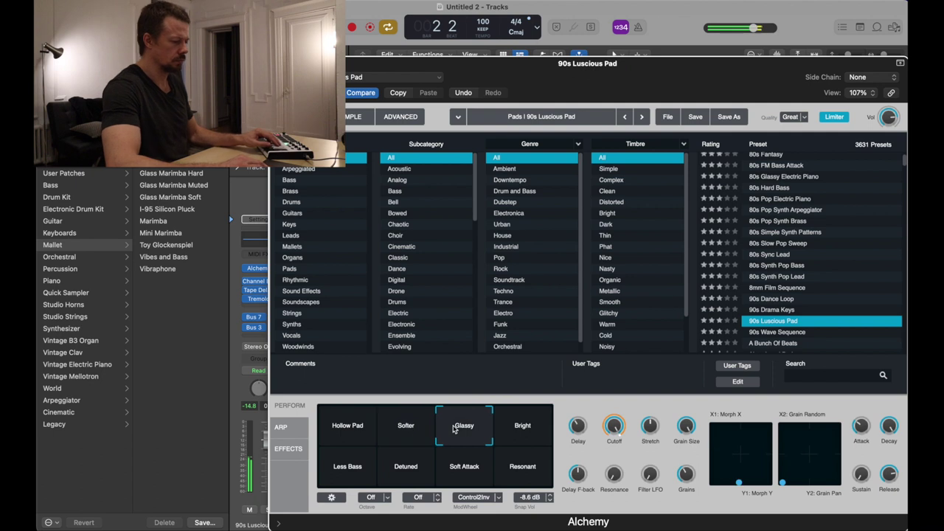
pyautogui.click(523, 432)
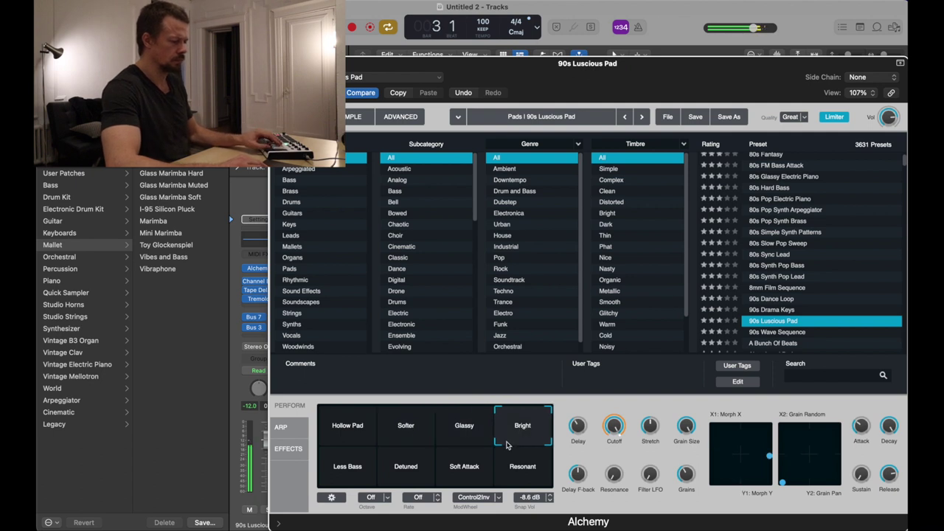
pyautogui.click(393, 469)
pyautogui.click(347, 476)
pyautogui.click(407, 463)
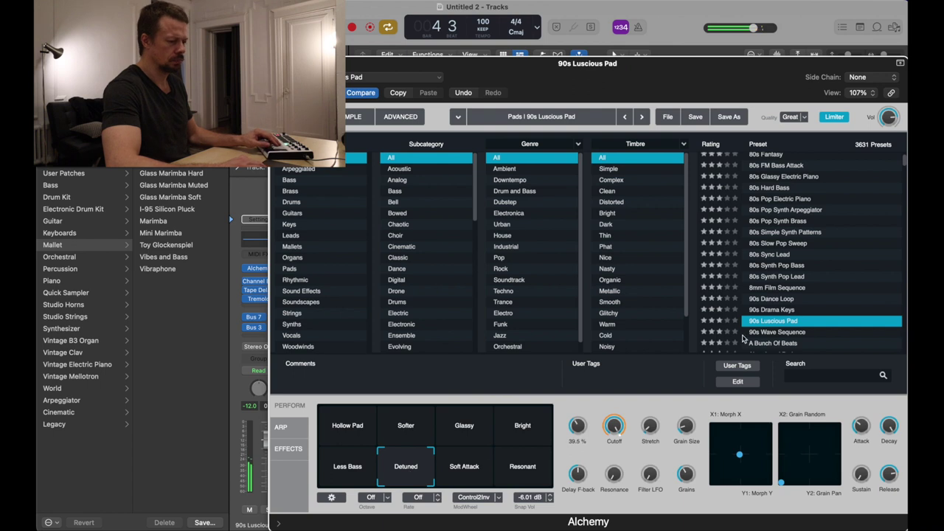
# - Load the 90s Wave Sequence preset, audition its performance snapshots and settle on Sequence
pyautogui.click(775, 333)
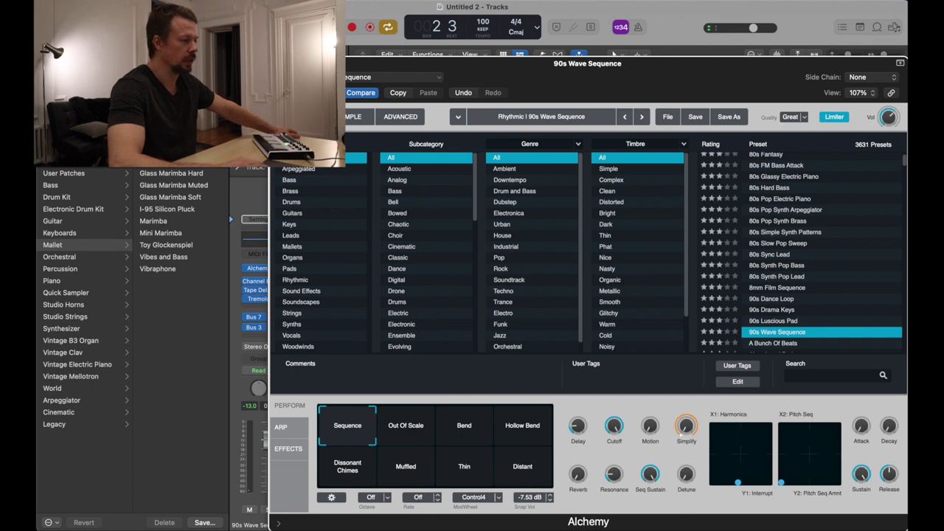
pyautogui.click(410, 435)
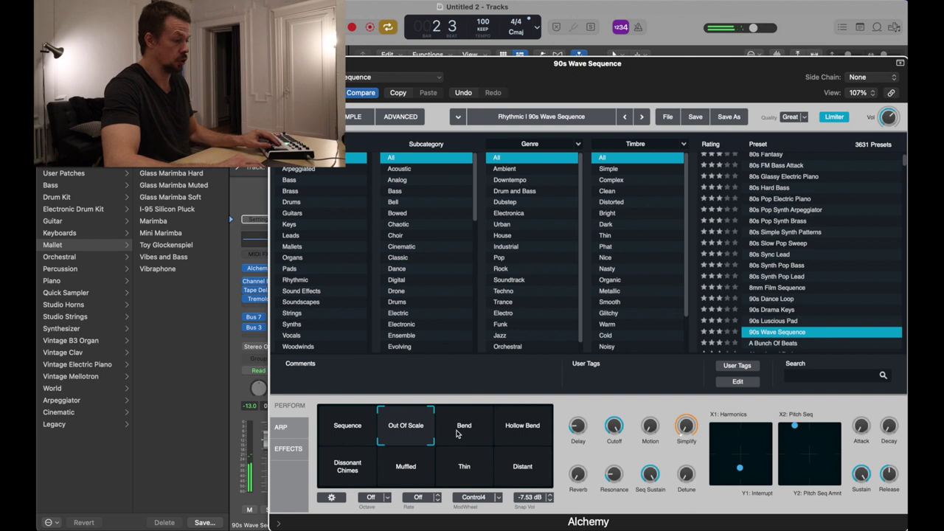
pyautogui.click(457, 434)
pyautogui.click(500, 437)
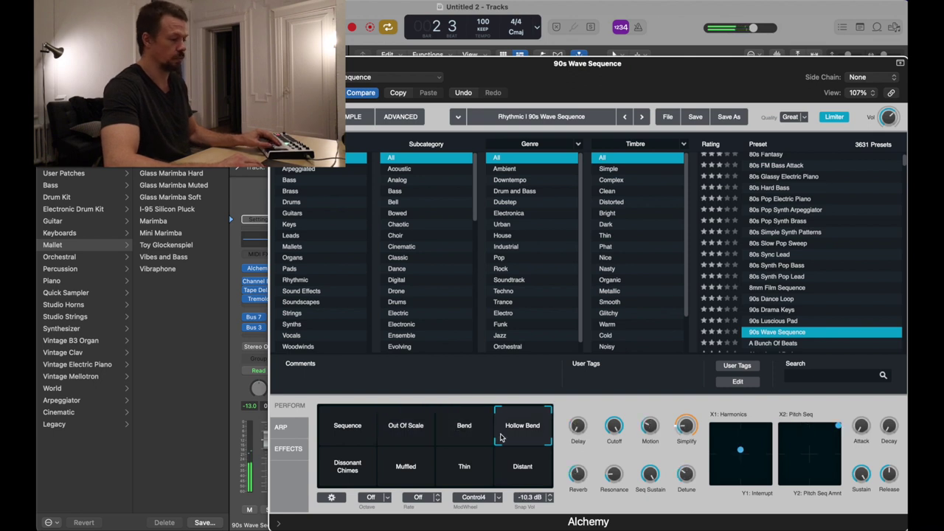
pyautogui.click(362, 439)
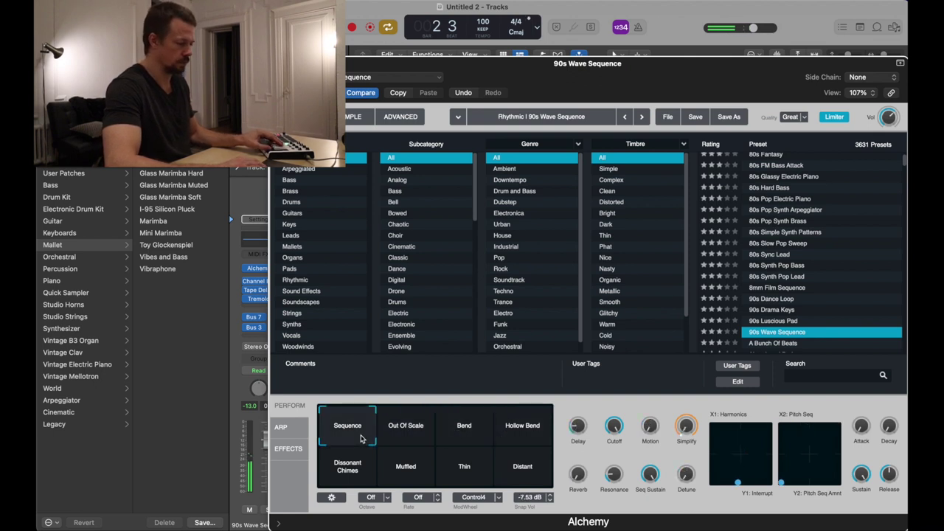
pyautogui.click(353, 476)
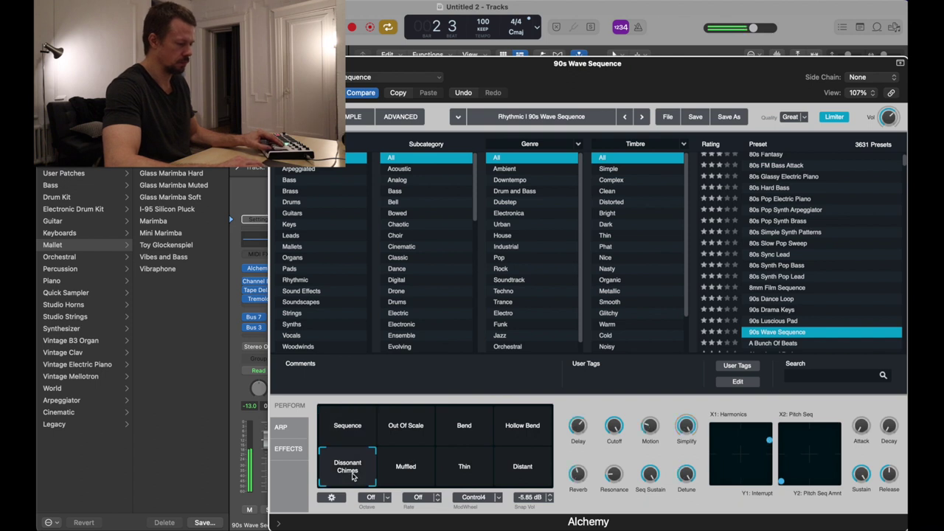
pyautogui.click(409, 471)
pyautogui.click(472, 472)
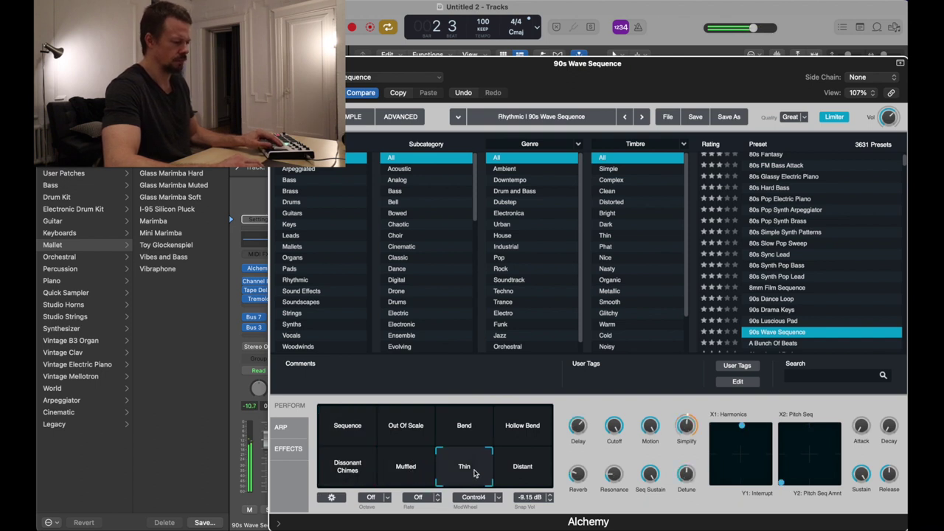
pyautogui.click(524, 467)
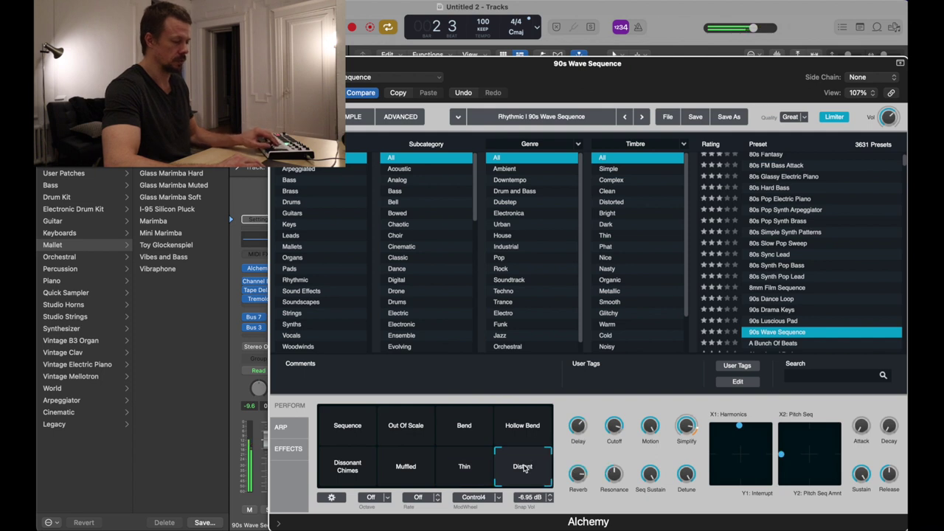
pyautogui.click(354, 434)
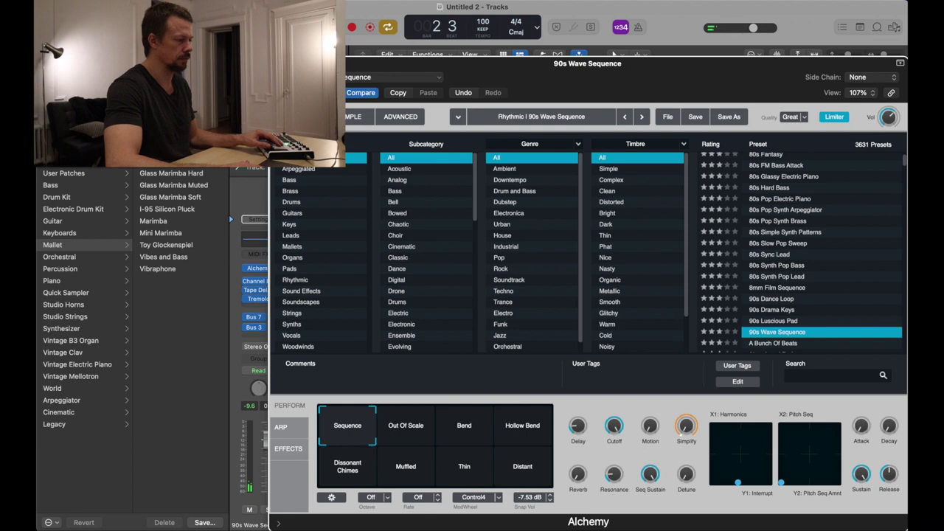
# - Close Alchemy and record a four-bar part on the 90s Wave Sequence track from bar 1
pyautogui.press('super+w')
pyautogui.press('Return')
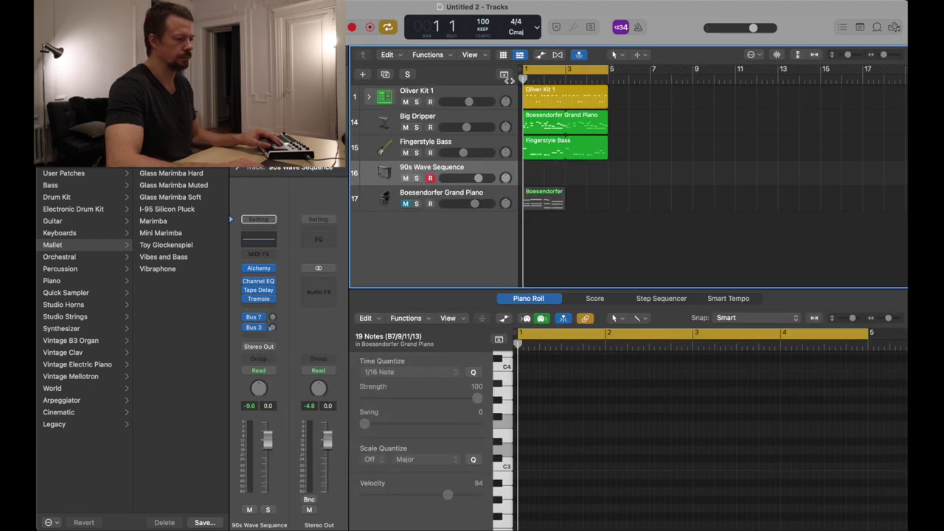
pyautogui.click(352, 29)
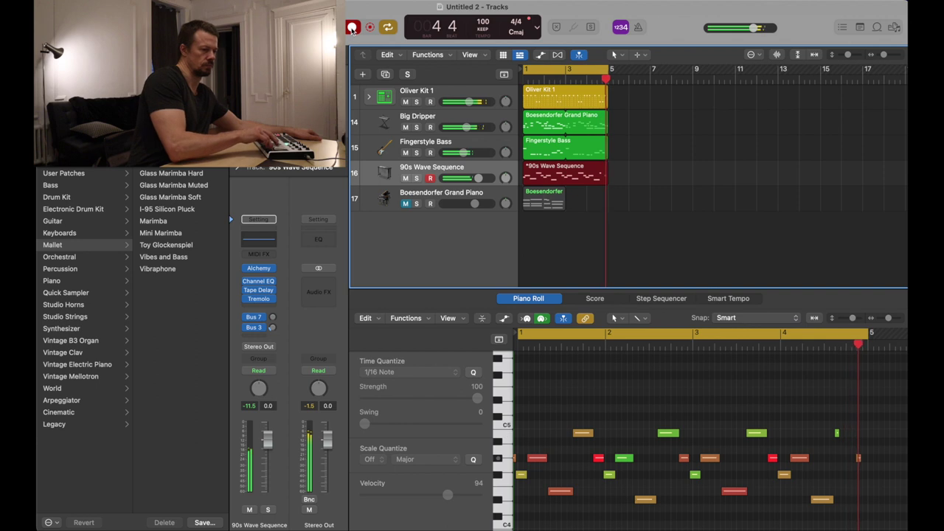
pyautogui.press('space')
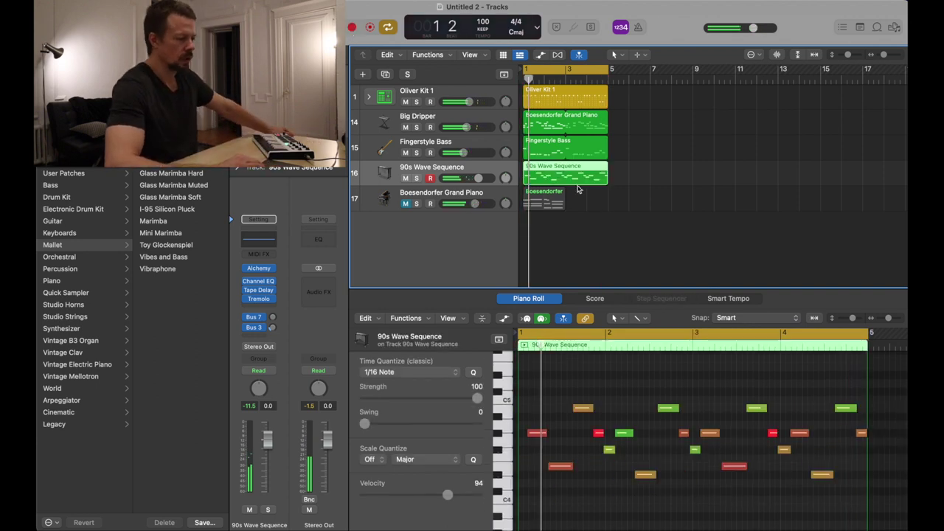
# - Repeat the drum, piano and bass regions up to bar 13 and place the 90s Wave Sequence part from bar 5 to bar 13
pyautogui.click(590, 190)
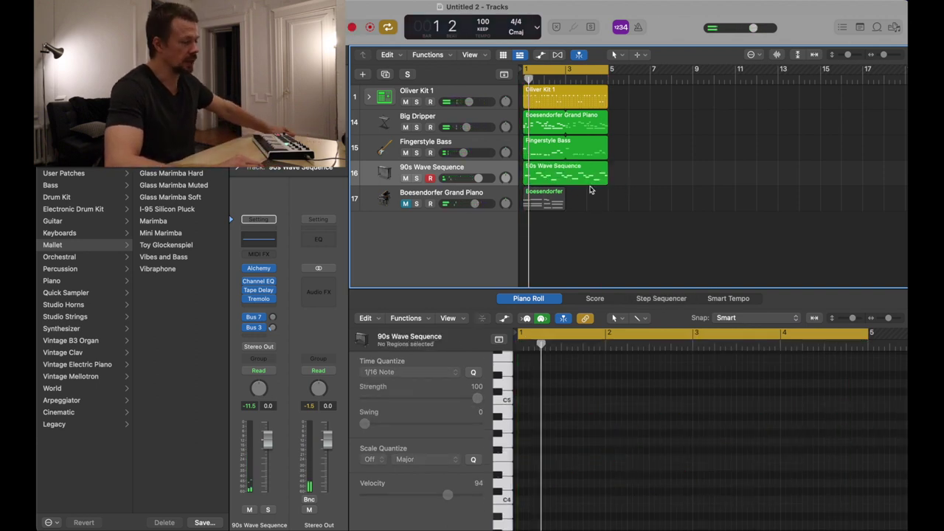
pyautogui.moveTo(642, 151); pyautogui.dragTo(777, 95)
pyautogui.press('super+z')
pyautogui.moveTo(550, 169); pyautogui.dragTo(777, 177)
# - Turn off cycle mode and play the extended arrangement from the beginning into bar 5
pyautogui.click(580, 71)
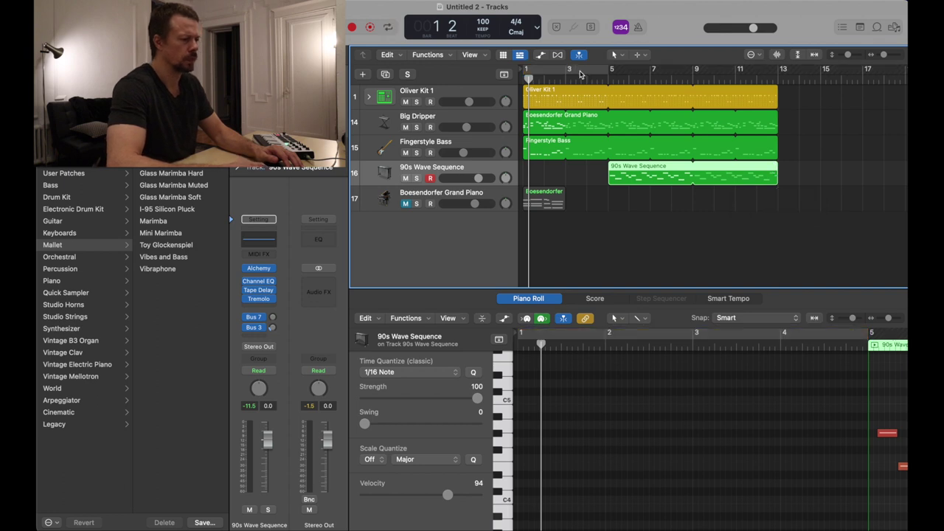
pyautogui.moveTo(528, 78); pyautogui.dragTo(506, 81)
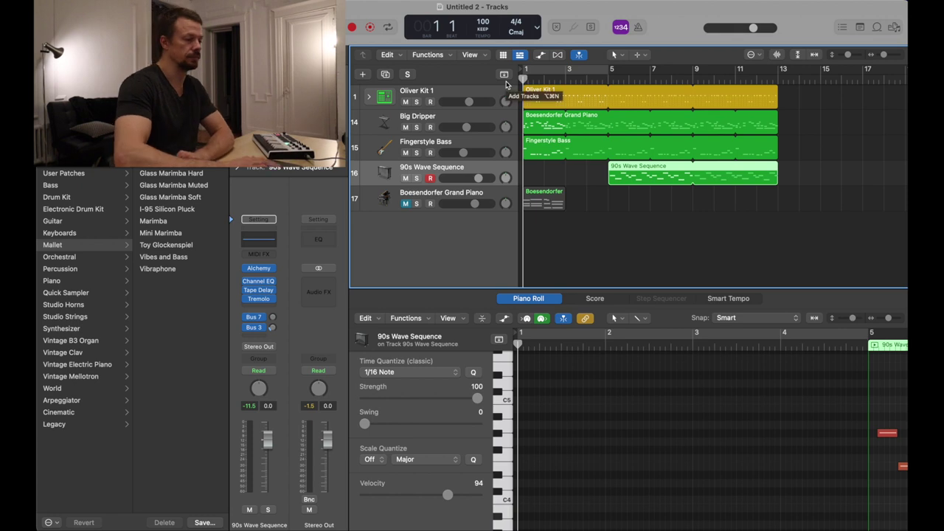
pyautogui.press('space')
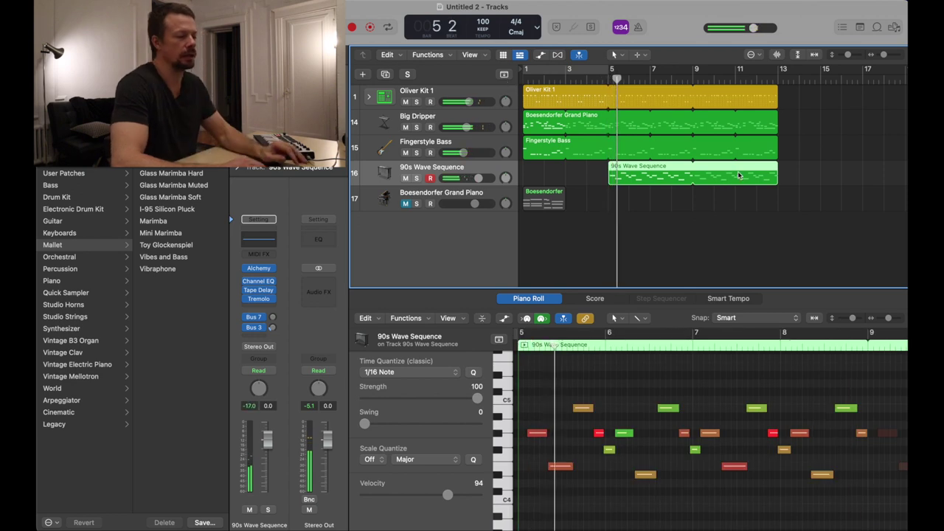
# - Copy the 90s Wave Sequence region to the empty space after bar 13 and trim the copy to about one bar
pyautogui.moveTo(636, 177); pyautogui.dragTo(821, 177)
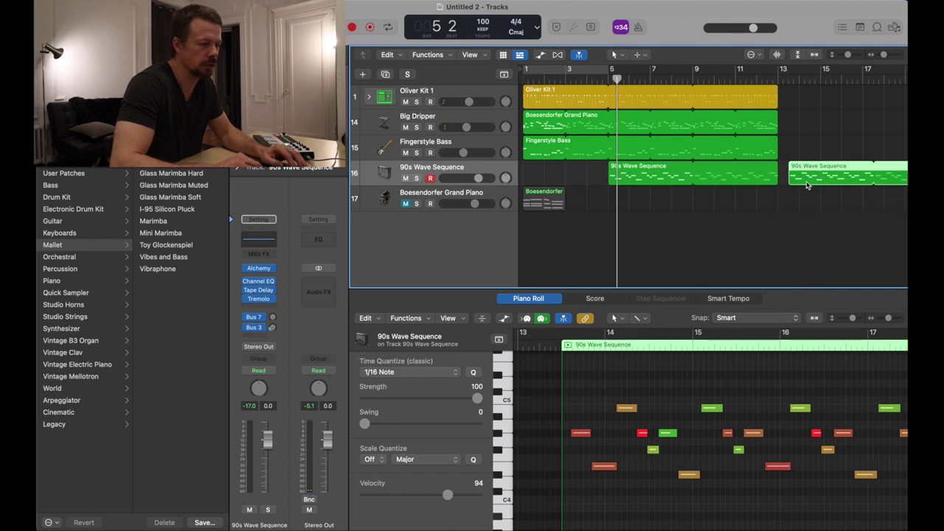
pyautogui.moveTo(874, 164); pyautogui.dragTo(803, 182)
pyautogui.scroll(5, 800, 182)
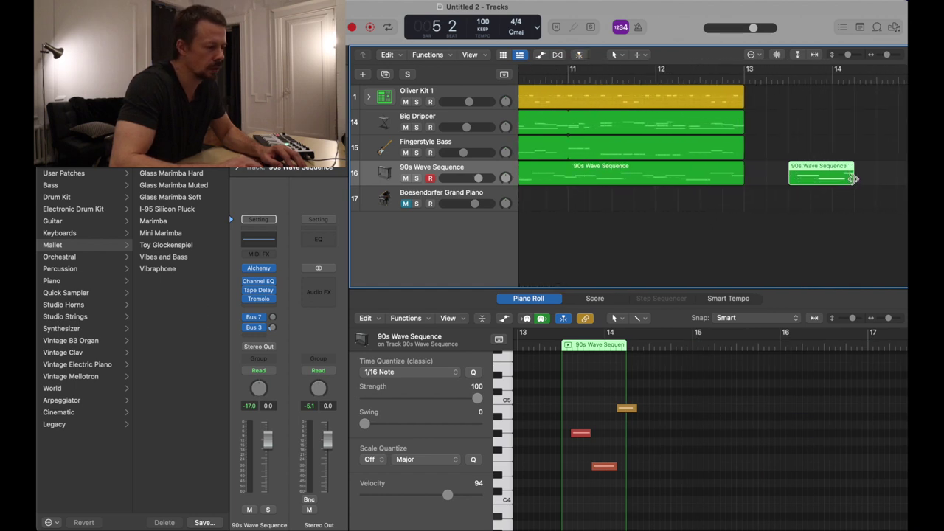
pyautogui.moveTo(854, 178); pyautogui.dragTo(878, 179)
# - Try extending the start of the main 90s Wave Sequence region to before bar 5, then restore it to bar 5
pyautogui.hscroll(-5, 858, 189)
pyautogui.hscroll(-6, 857, 192)
pyautogui.hscroll(4, 857, 191)
pyautogui.hscroll(-3, 857, 192)
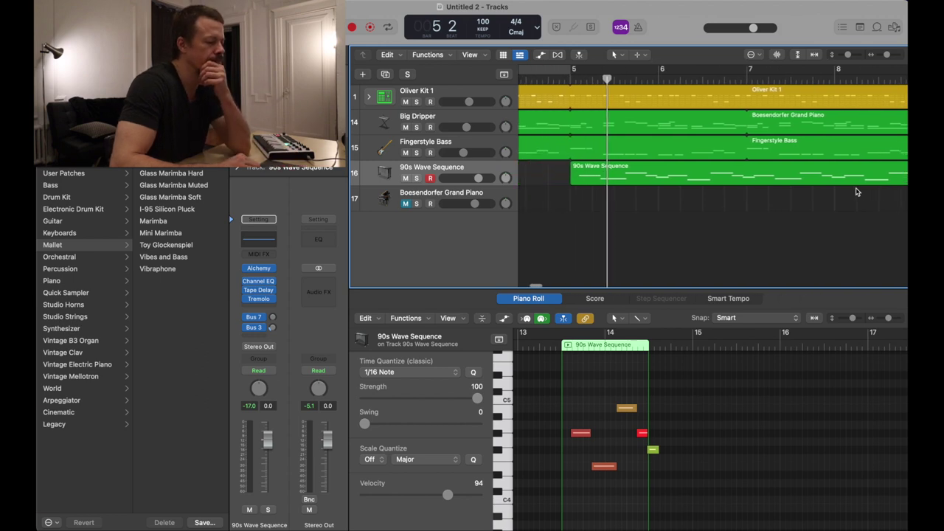
pyautogui.scroll(4, 610, 197)
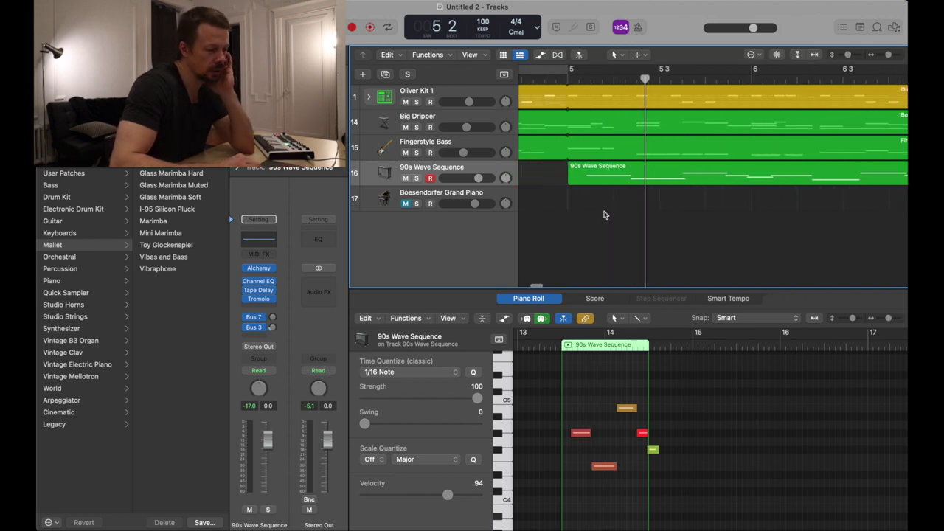
pyautogui.moveTo(604, 180); pyautogui.dragTo(550, 186)
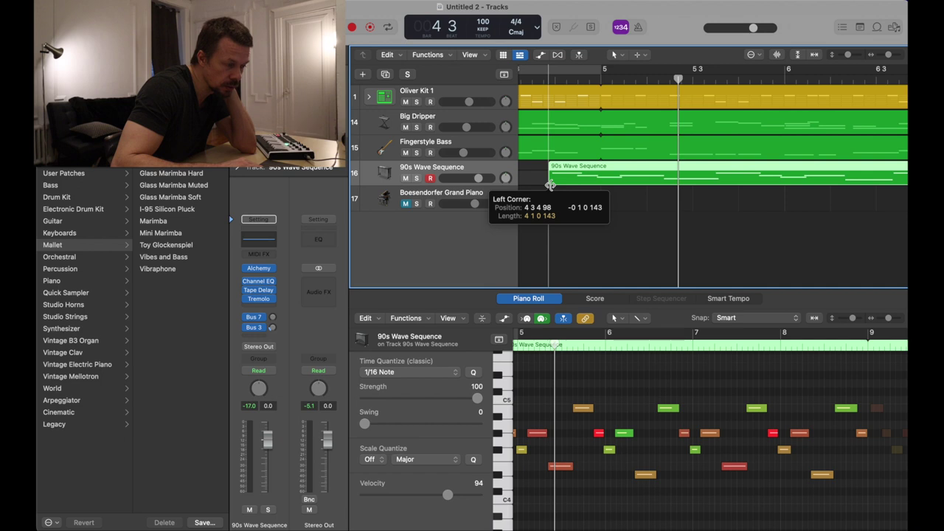
pyautogui.moveTo(550, 185); pyautogui.dragTo(603, 186)
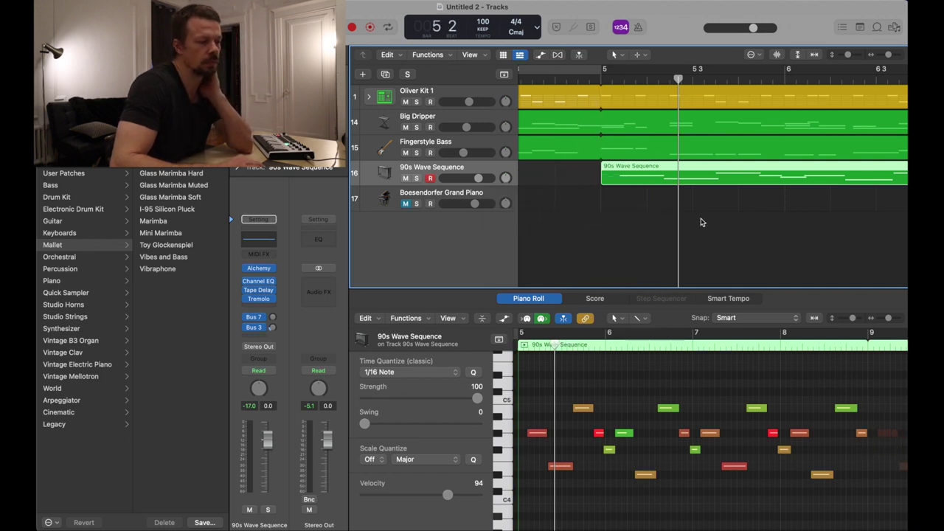
# - Move the short 90s Wave Sequence copy from after bar 13 to the empty space before the main region at bar 5
pyautogui.hscroll(10, 701, 222)
pyautogui.hscroll(3, 795, 217)
pyautogui.press('super+Left')
pyautogui.press('super+Left')
pyautogui.press('super+Left')
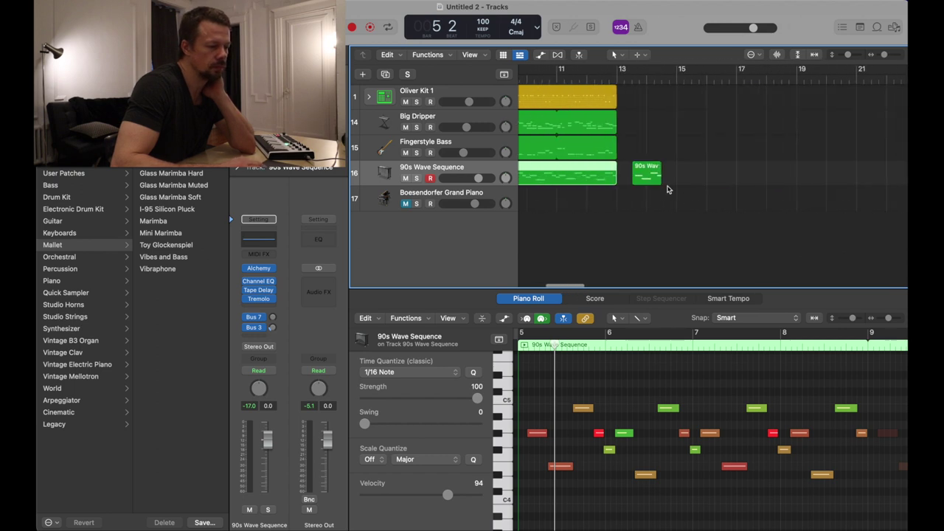
pyautogui.moveTo(650, 180); pyautogui.dragTo(543, 179)
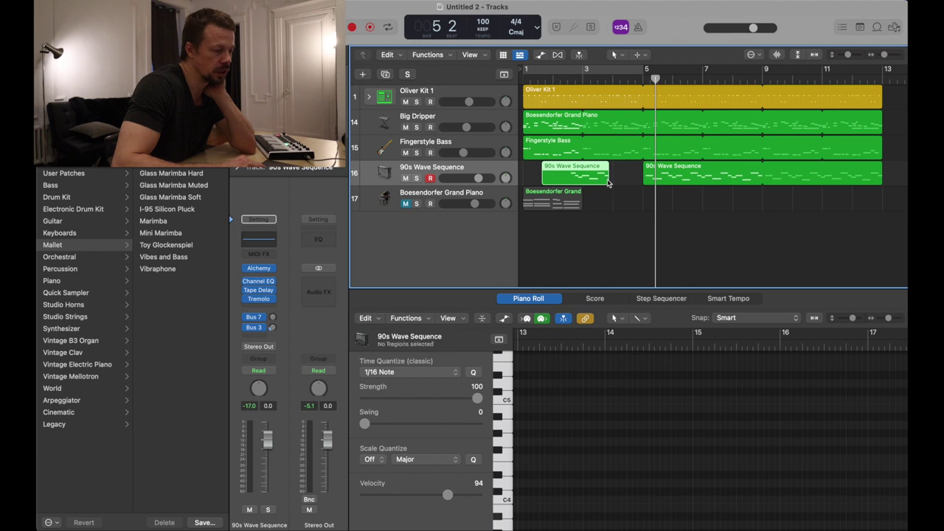
# - Move the short 90s Wave Sequence copy to end at bar 5, trim it to about half a bar, and play back
pyautogui.moveTo(608, 179); pyautogui.dragTo(586, 181)
pyautogui.press('super+Right')
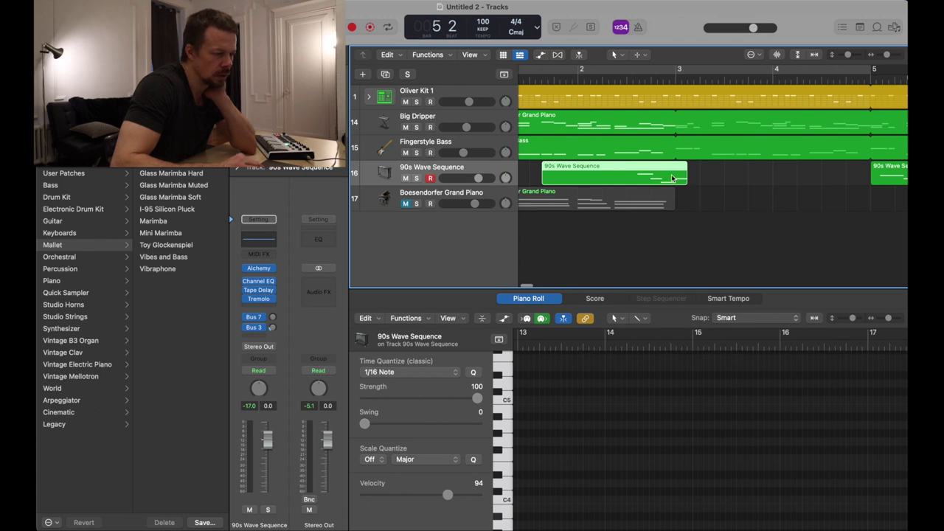
pyautogui.moveTo(671, 175); pyautogui.dragTo(875, 175)
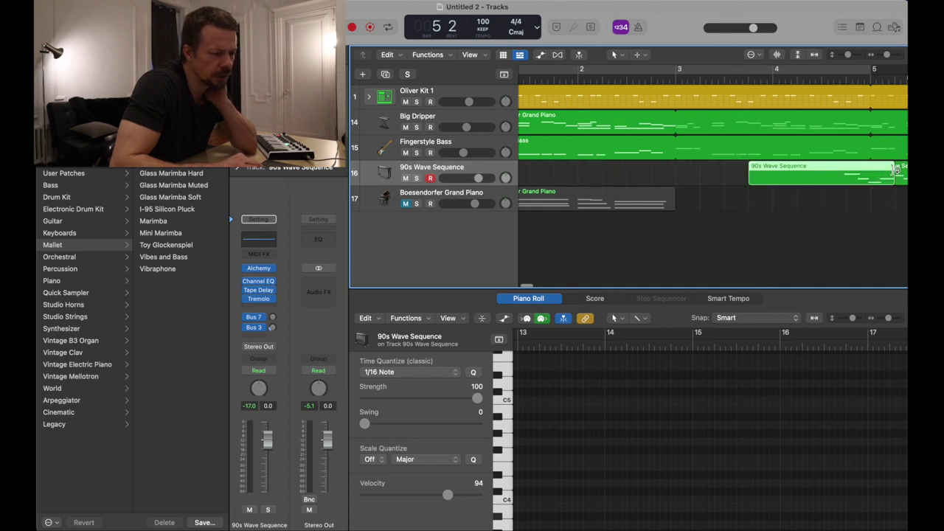
pyautogui.moveTo(892, 177); pyautogui.dragTo(871, 177)
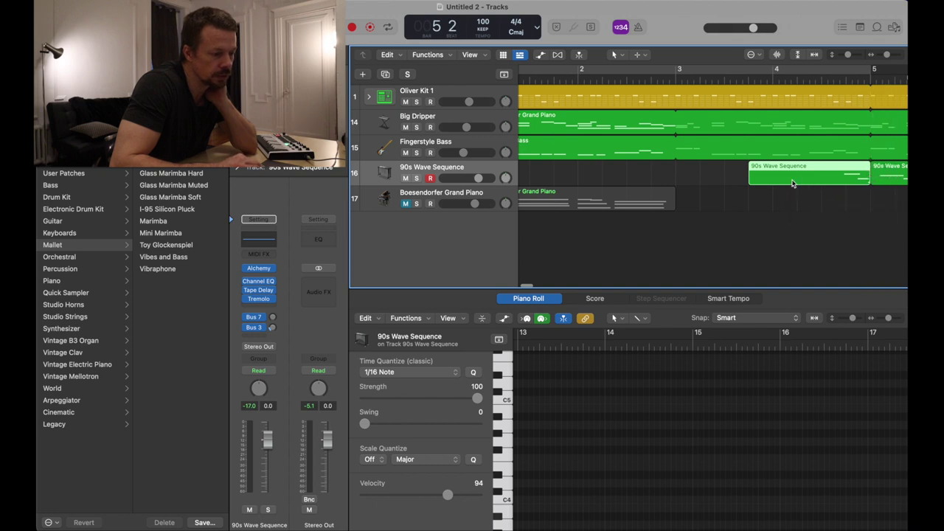
pyautogui.moveTo(749, 177); pyautogui.dragTo(822, 180)
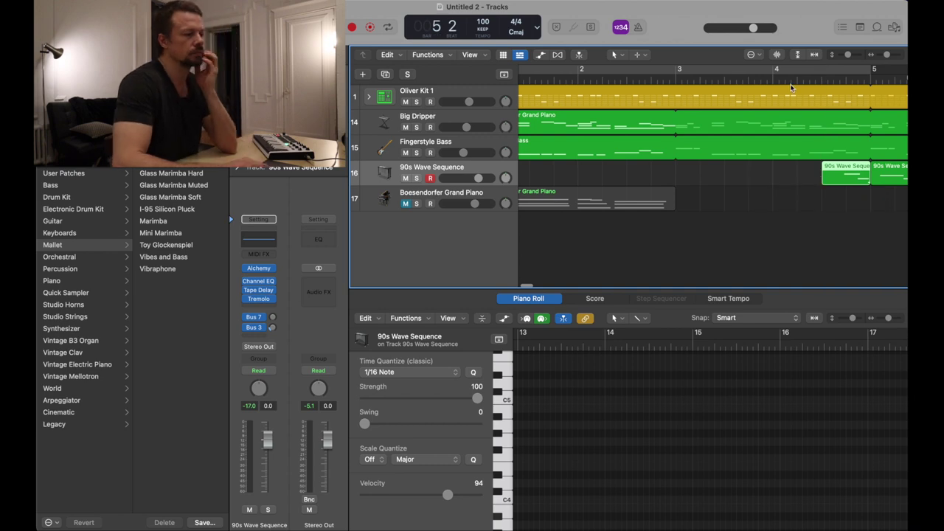
pyautogui.press('space')
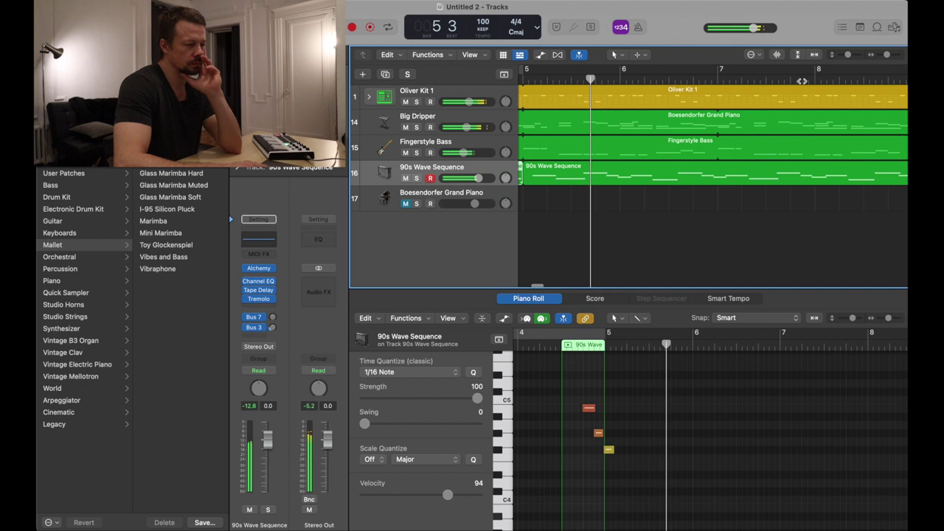
# - Remove the looped part of the main 90s Wave Sequence region so that it ends at bar 9
pyautogui.hscroll(-3, 609, 206)
pyautogui.click(636, 179)
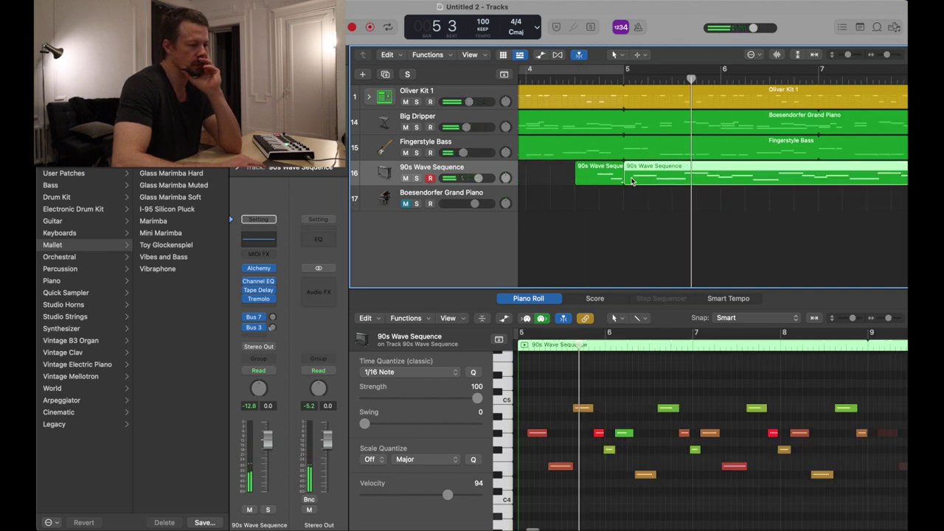
pyautogui.hscroll(6, 703, 213)
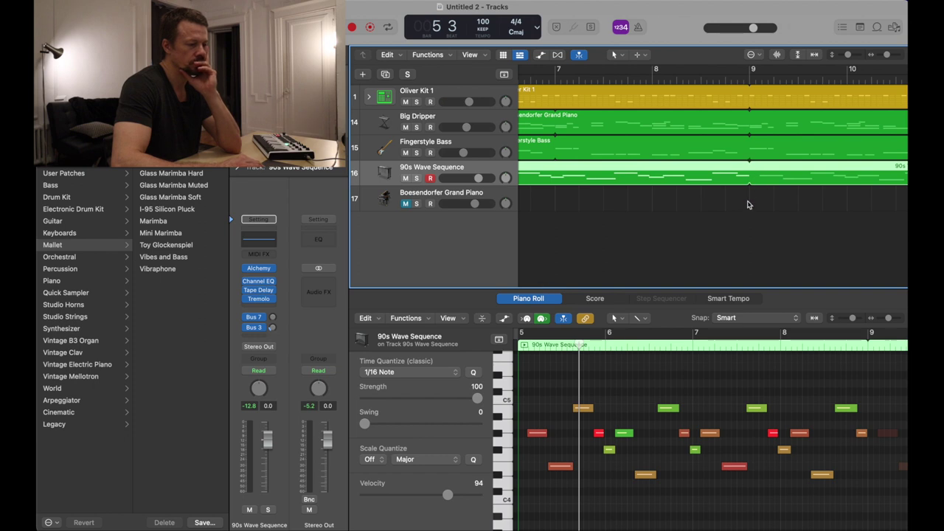
pyautogui.scroll(-4, 731, 204)
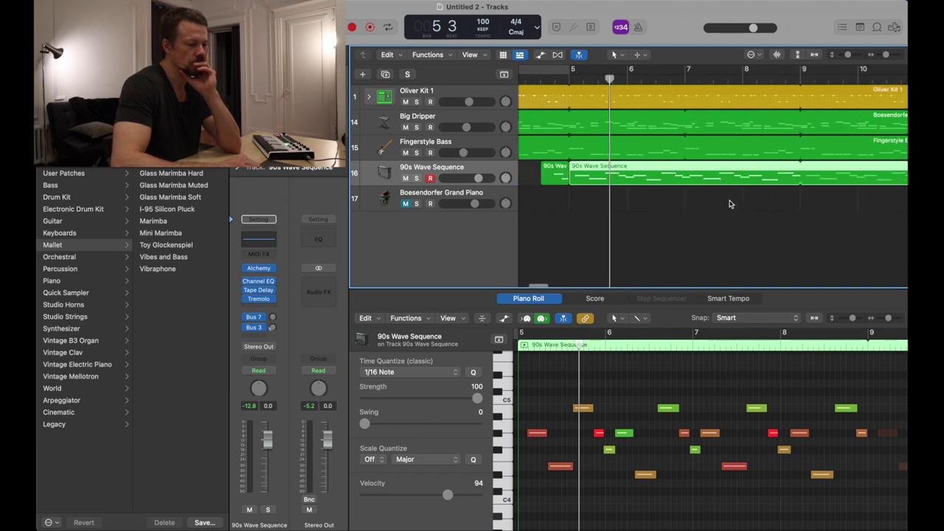
pyautogui.hscroll(4, 729, 204)
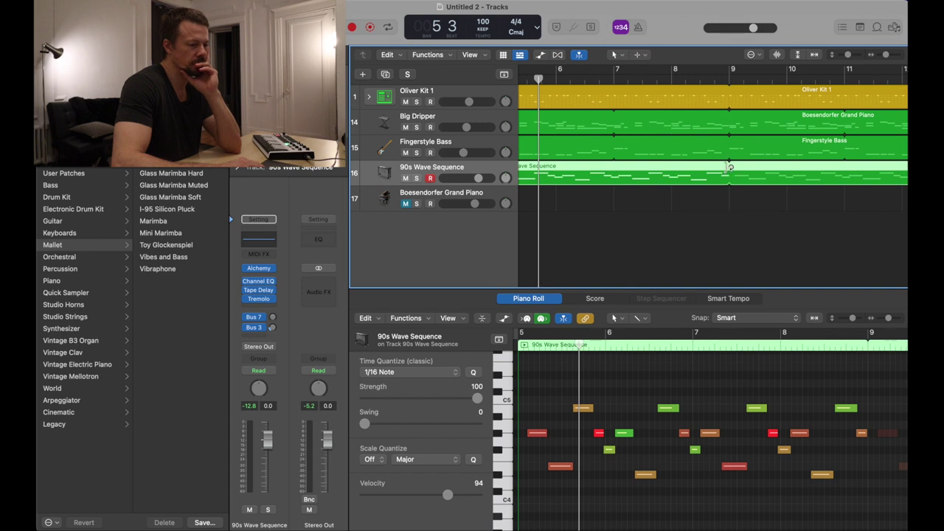
pyautogui.moveTo(733, 168); pyautogui.dragTo(730, 172)
# - Join the short 90s Wave Sequence copy with the main region and trim the joined region's start to about a third of a bar before bar 5
pyautogui.press('super+Left')
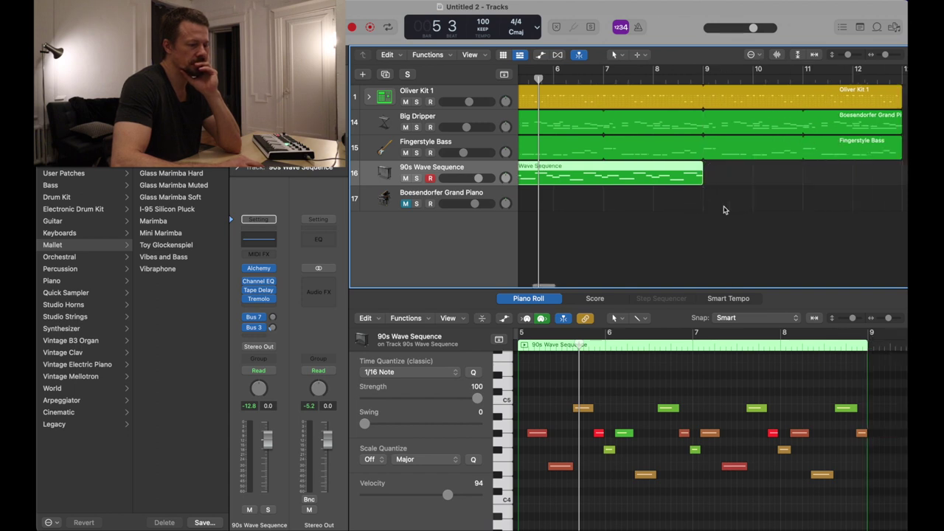
pyautogui.hscroll(-5, 692, 187)
pyautogui.moveTo(696, 174)
pyautogui.mouseDown()
pyautogui.moveTo(673, 174)
pyautogui.moveTo(692, 183)
pyautogui.mouseUp()
pyautogui.moveTo(694, 180); pyautogui.dragTo(680, 178)
pyautogui.press('super+Right')
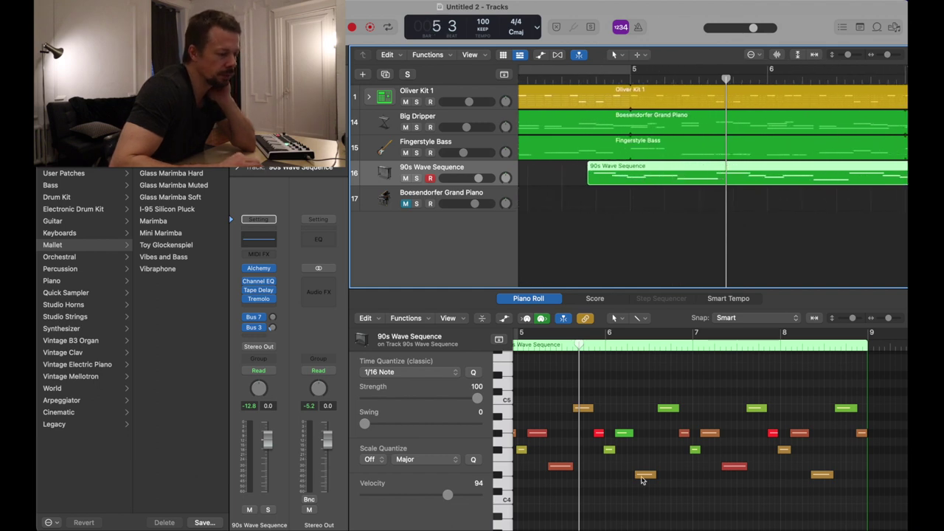
# - Quantize the first four notes of the joined 90s Wave Sequence region to 1/16 Note
pyautogui.hscroll(-4, 604, 454)
pyautogui.moveTo(652, 489); pyautogui.dragTo(612, 393)
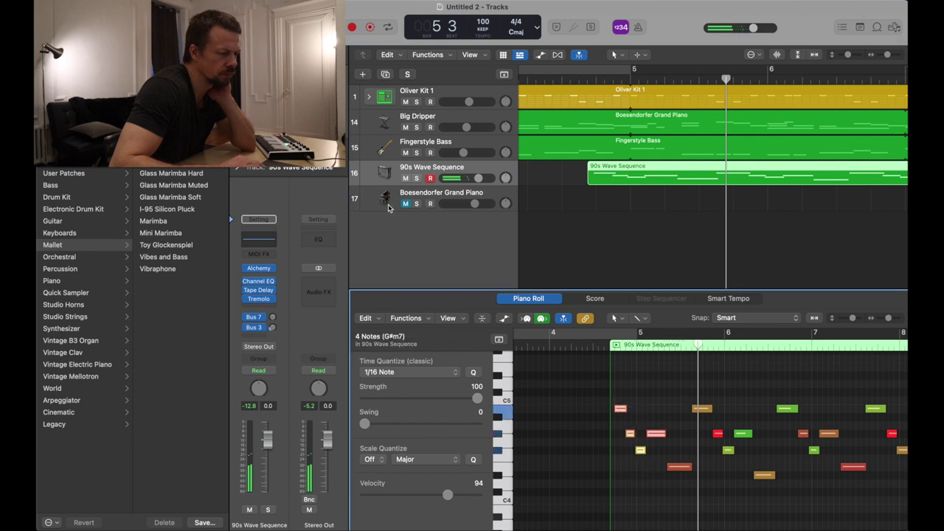
pyautogui.click(397, 373)
pyautogui.click(397, 372)
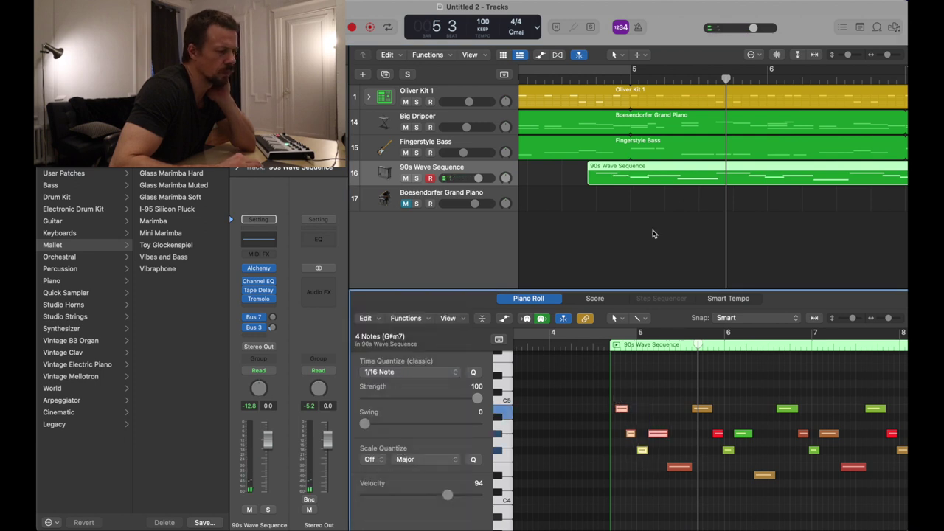
# - Trim the 90s Wave Sequence region's start to bar 4 beat 4 and shorten its end to just before bar 9
pyautogui.moveTo(589, 180); pyautogui.dragTo(596, 180)
pyautogui.hscroll(10, 650, 232)
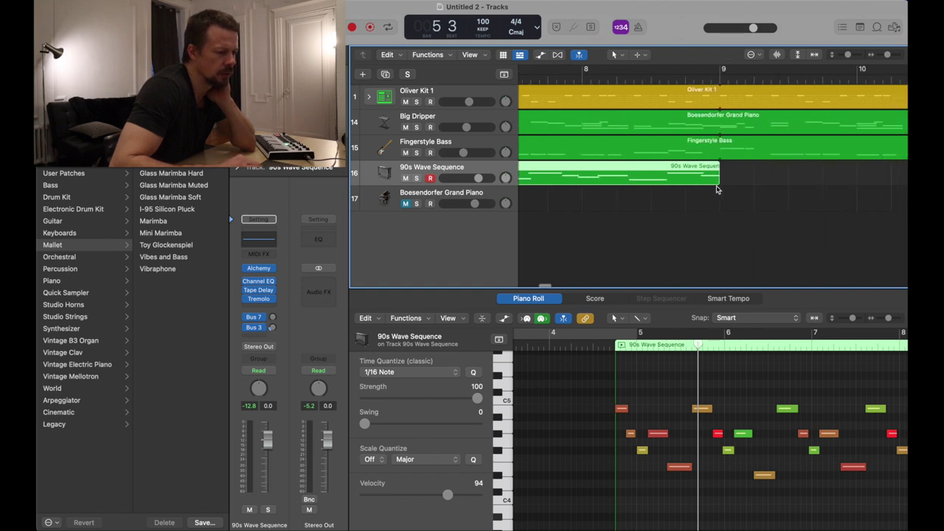
pyautogui.click(720, 184)
pyautogui.moveTo(716, 177); pyautogui.dragTo(708, 178)
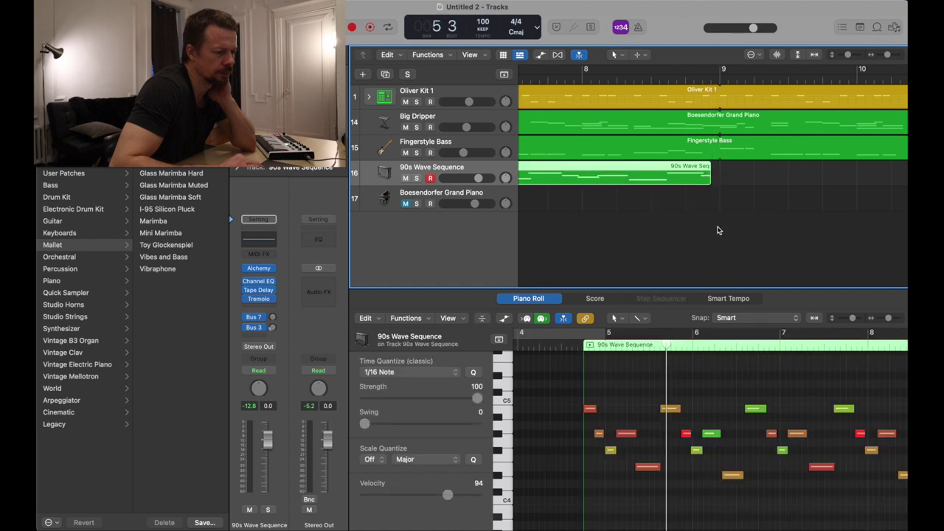
# - Try looping the 90s Wave Sequence region to around bar 13, then remove the loop
pyautogui.press('super+Left')
pyautogui.press('super+Left')
pyautogui.moveTo(585, 167); pyautogui.dragTo(776, 164)
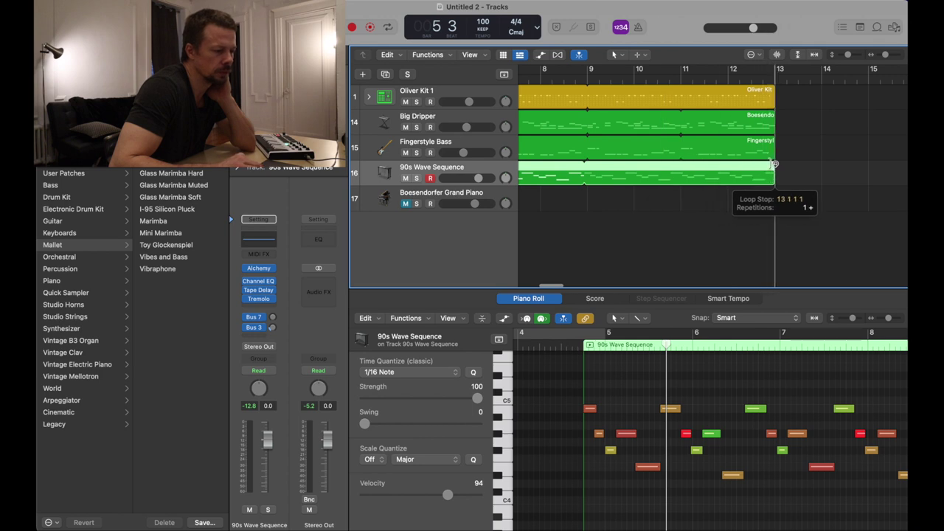
pyautogui.moveTo(767, 165); pyautogui.dragTo(765, 165)
pyautogui.press('z')
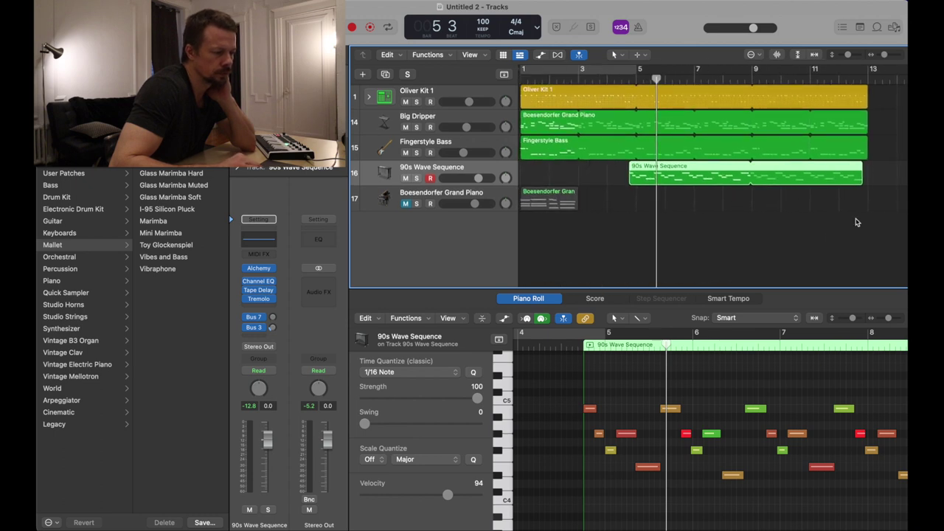
pyautogui.hscroll(5, 767, 214)
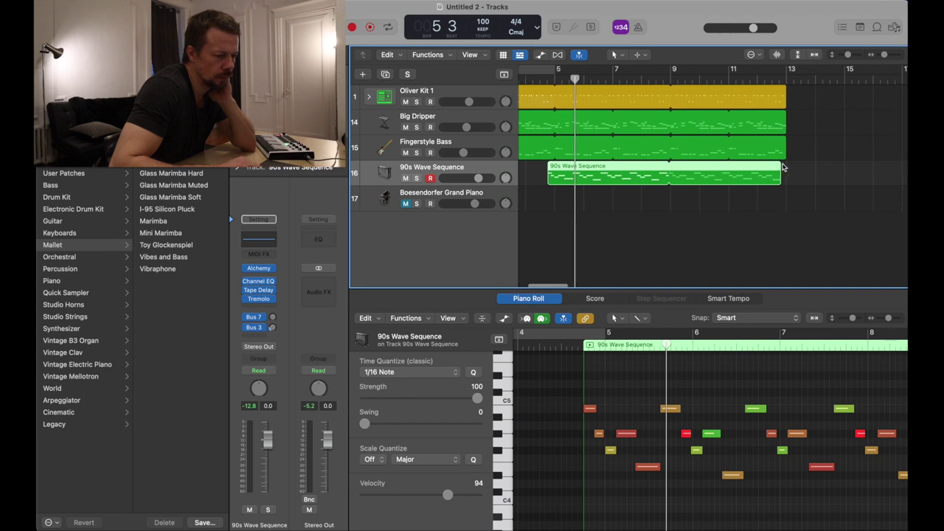
pyautogui.moveTo(784, 164)
pyautogui.mouseDown()
pyautogui.moveTo(838, 164)
pyautogui.moveTo(779, 164)
pyautogui.mouseUp()
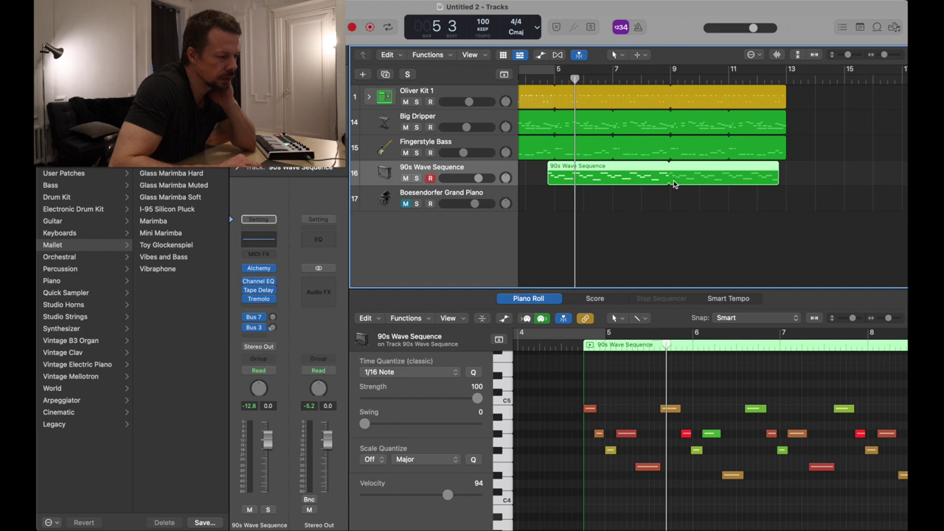
pyautogui.moveTo(671, 164); pyautogui.dragTo(670, 165)
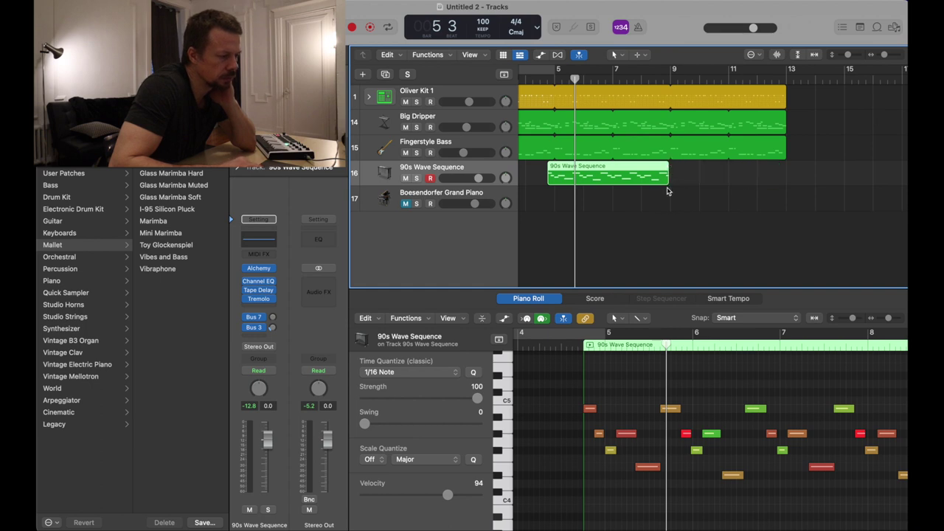
# - Use the playhead to check the 90s Wave Sequence region's start at bar 4 beat 4 and set its end to bar 8 beat 4
pyautogui.moveTo(670, 180); pyautogui.dragTo(663, 180)
pyautogui.press('super+Right')
pyautogui.press('super+Right')
pyautogui.press('super+Right')
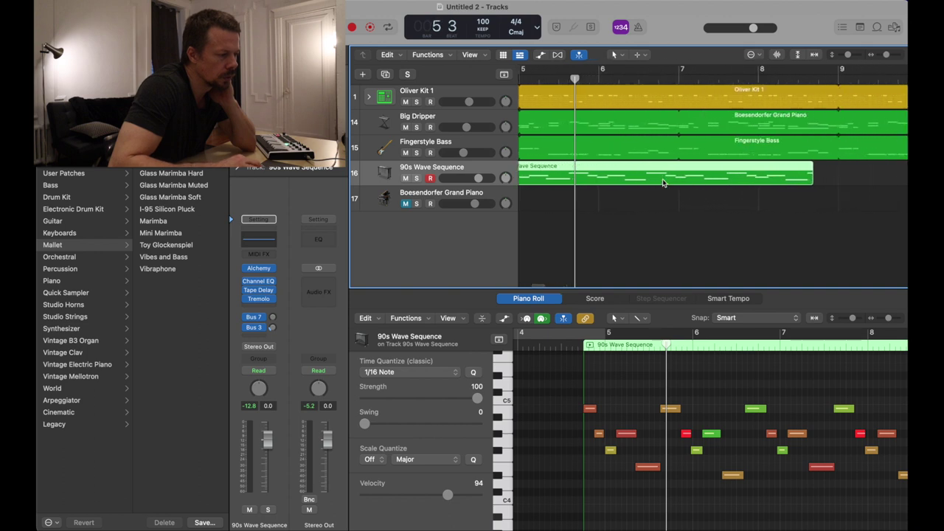
pyautogui.hscroll(-5, 662, 182)
pyautogui.hscroll(3, 673, 171)
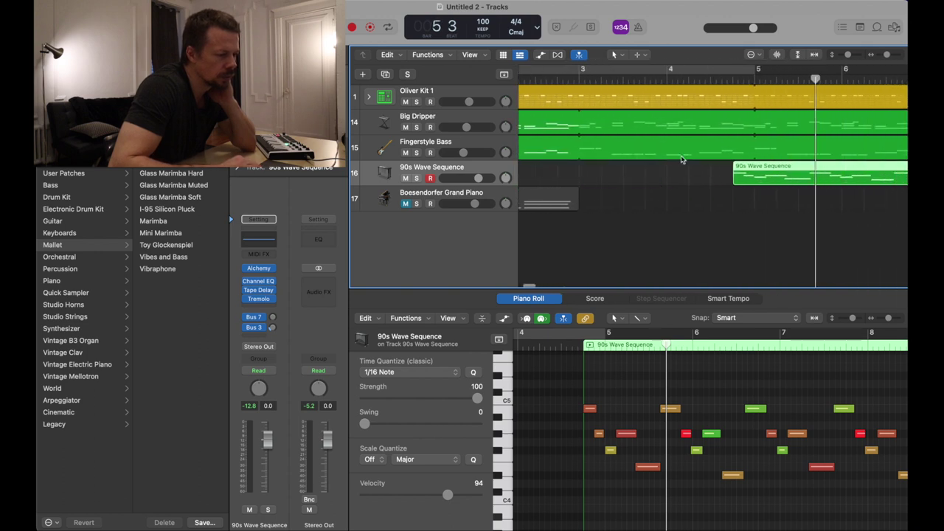
pyautogui.moveTo(758, 76); pyautogui.dragTo(733, 77)
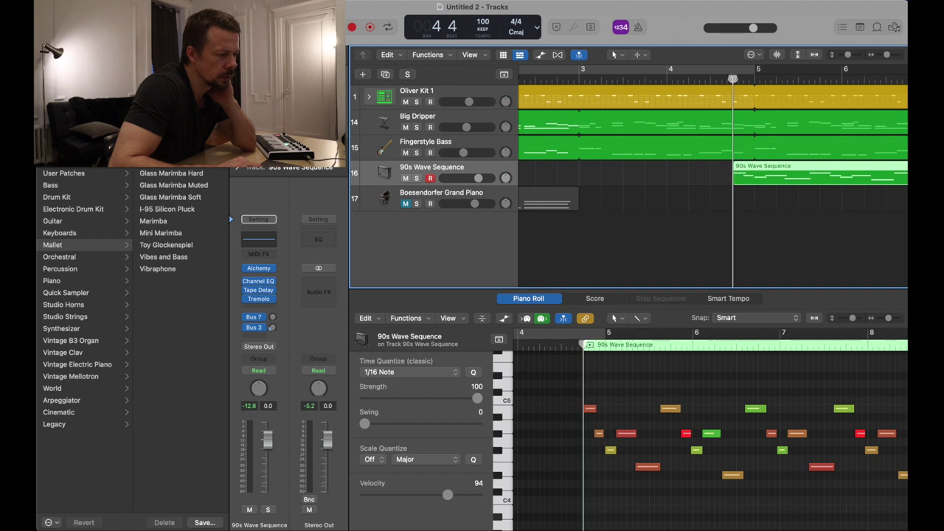
pyautogui.hscroll(8, 780, 151)
pyautogui.moveTo(731, 79); pyautogui.dragTo(713, 78)
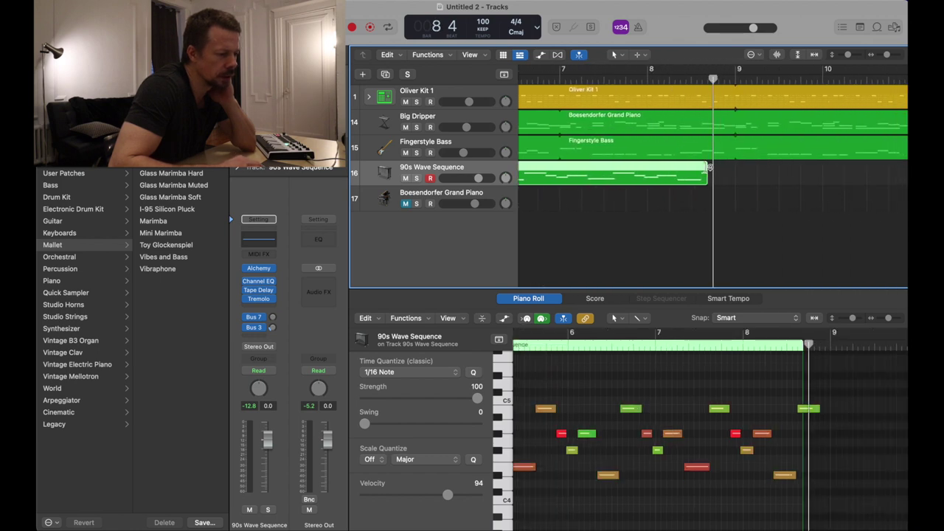
pyautogui.moveTo(704, 177); pyautogui.dragTo(712, 177)
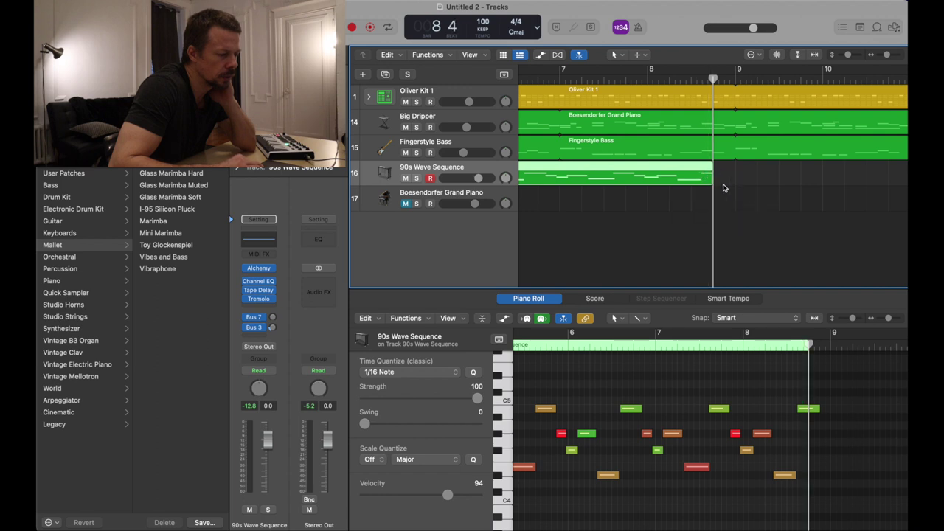
# - Loop the 90s Wave Sequence region once more to just before bar 13 and play the arrangement from the beginning
pyautogui.press('super+Left')
pyautogui.press('super+Left')
pyautogui.press('super+Left')
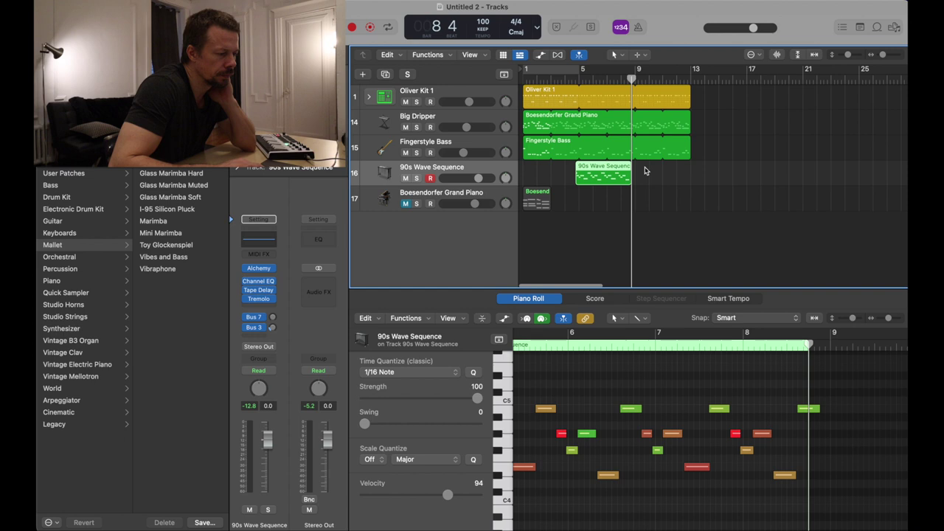
pyautogui.moveTo(635, 168); pyautogui.dragTo(689, 173)
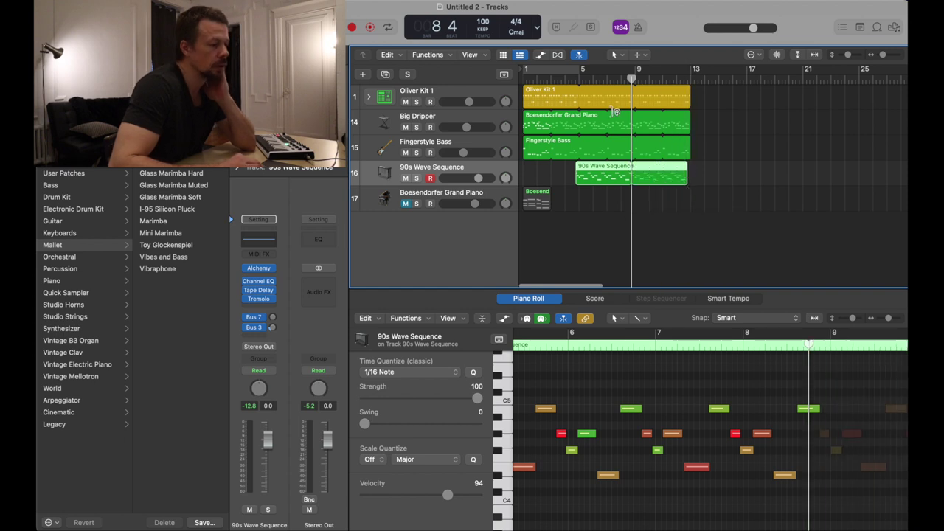
pyautogui.press('Return')
pyautogui.press('space')
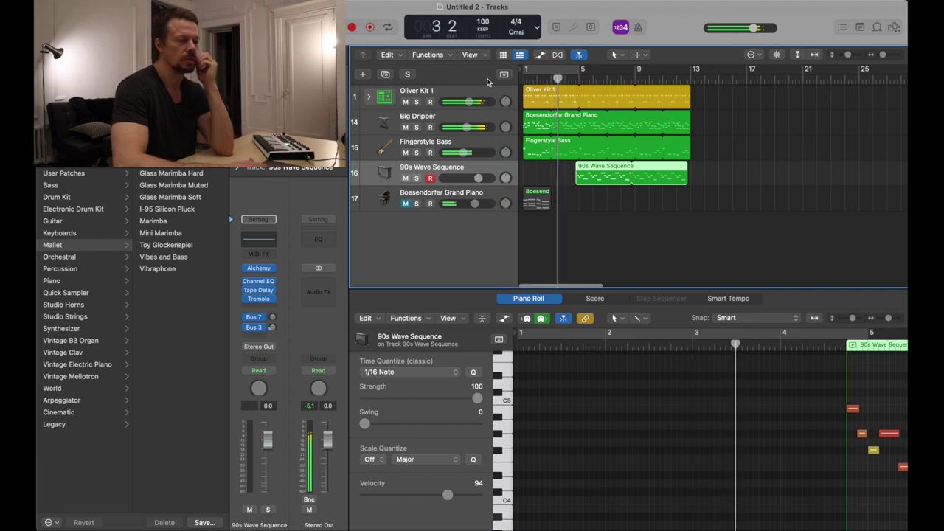
# - Add a 1940s Choir software instrument track holding a copy of the Fingerstyle Bass region, and play it from the beginning
pyautogui.click(365, 76)
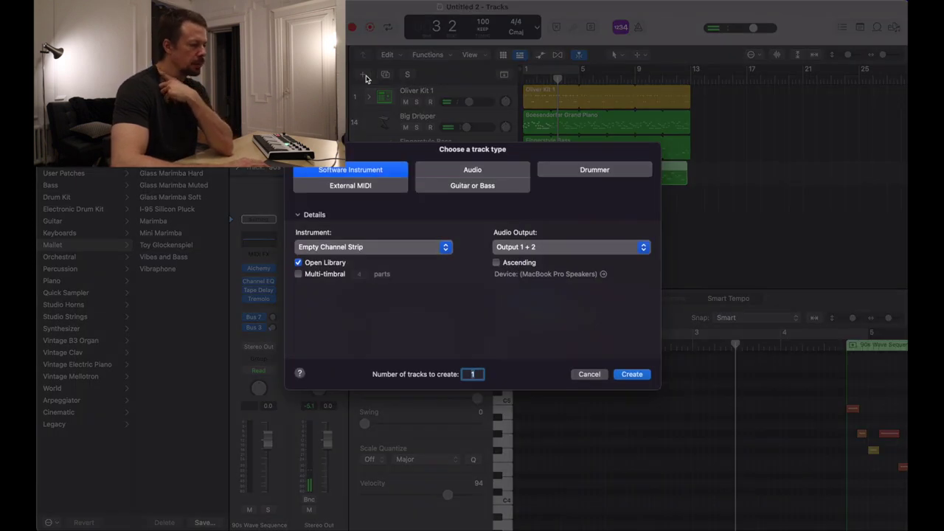
pyautogui.click(642, 377)
pyautogui.press('Return')
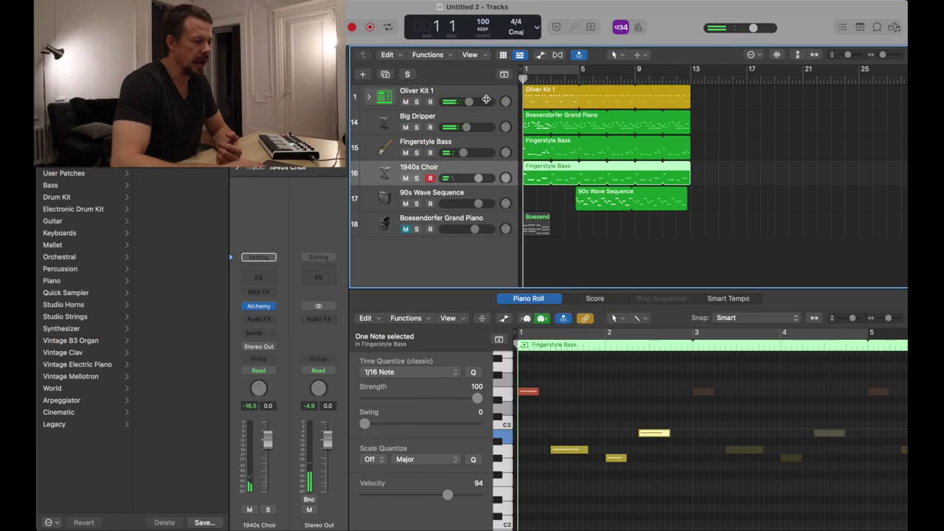
pyautogui.press('space')
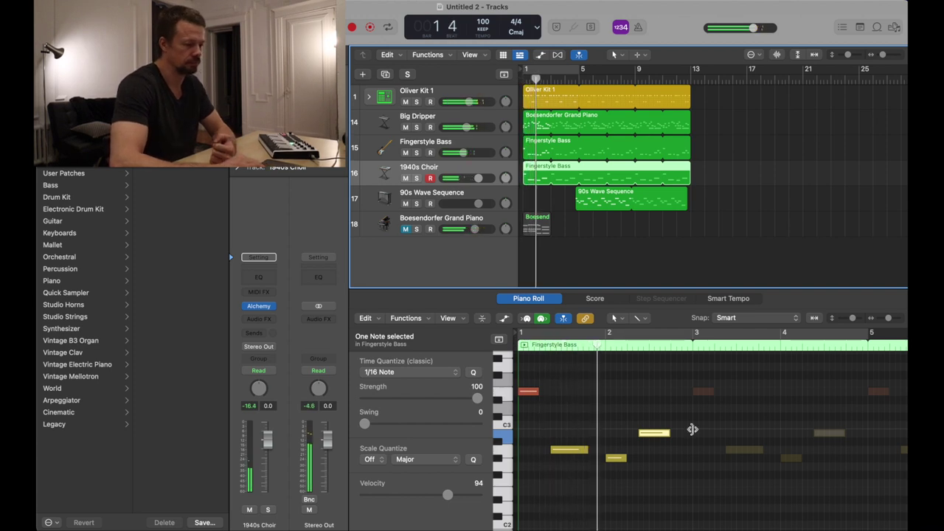
# - Transpose the four notes of the 1940s Choir region down 12 semitones and play the arrangement from the beginning
pyautogui.moveTo(666, 504); pyautogui.dragTo(525, 383)
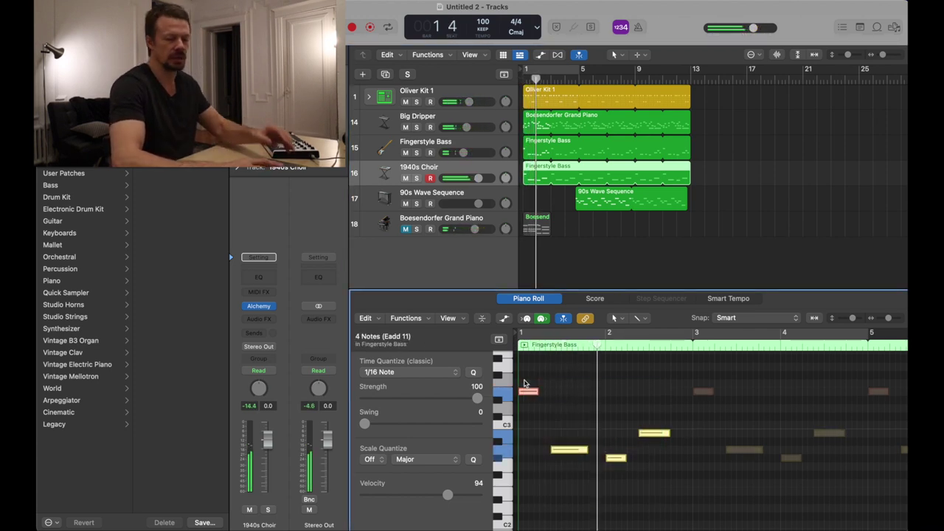
pyautogui.hotkey('alt', 'Down')
pyautogui.hotkey('alt', 'Down')
pyautogui.hotkey('alt', 'Down')
pyautogui.hotkey('alt', 'Down')
pyautogui.hotkey('alt', 'Down')
pyautogui.hotkey('alt', 'Down')
pyautogui.hotkey('alt', 'Down')
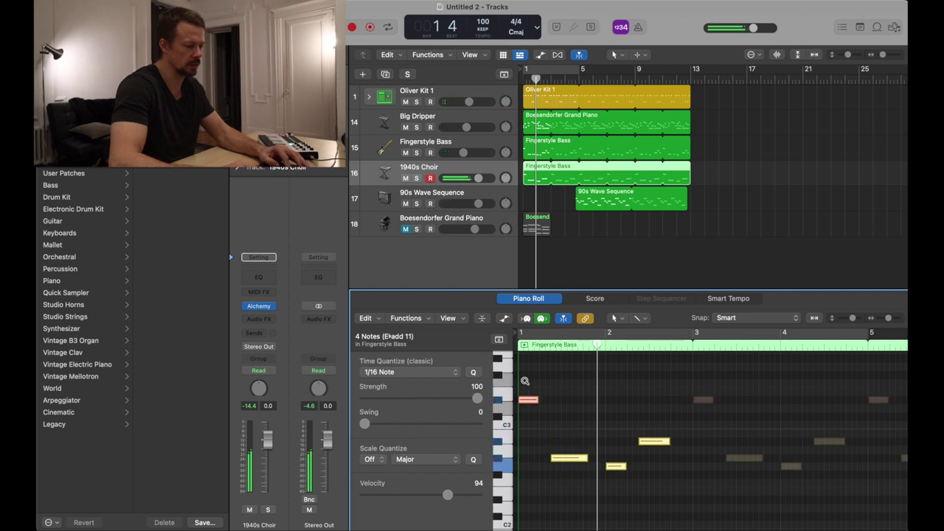
pyautogui.hotkey('alt', 'Down')
pyautogui.hotkey('alt', 'Down')
pyautogui.hotkey('alt', 'Down')
pyautogui.hotkey('alt', 'Down')
pyautogui.hotkey('alt', 'Down')
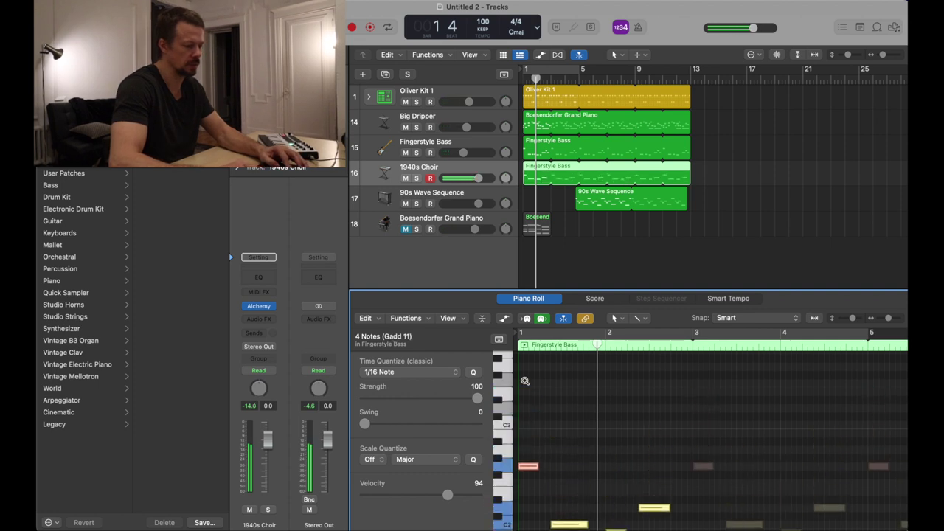
pyautogui.click(504, 81)
pyautogui.press('space')
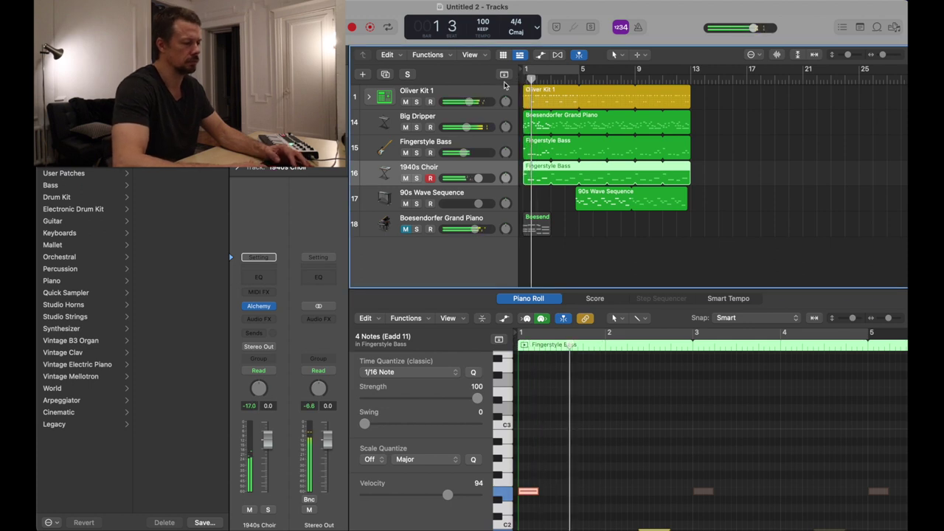
# - Lower the 1940s Choir track's volume to -7.0 dB while the arrangement plays
pyautogui.moveTo(478, 182); pyautogui.dragTo(463, 182)
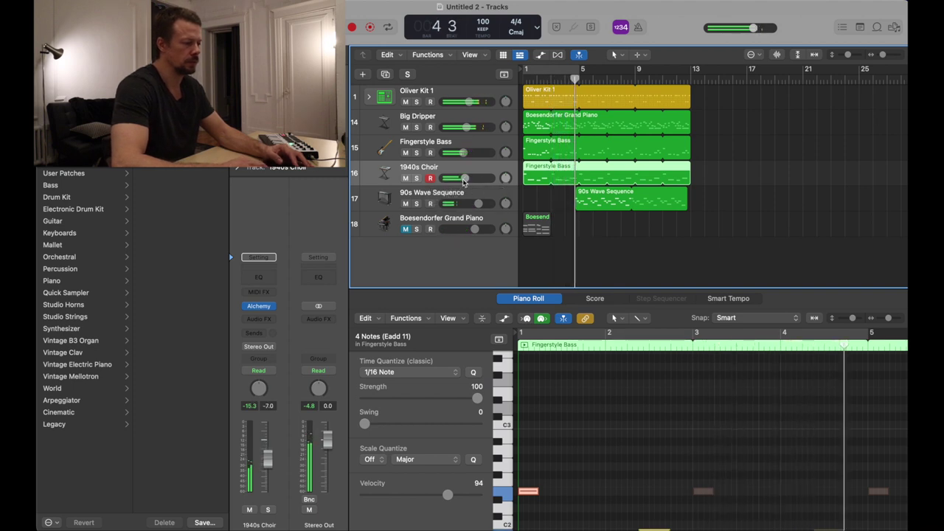
pyautogui.press('p')
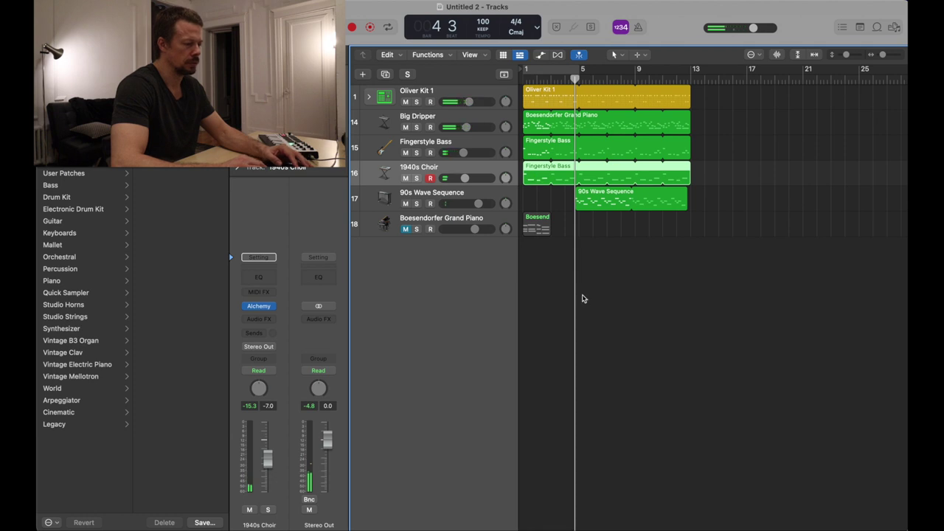
pyautogui.press('p')
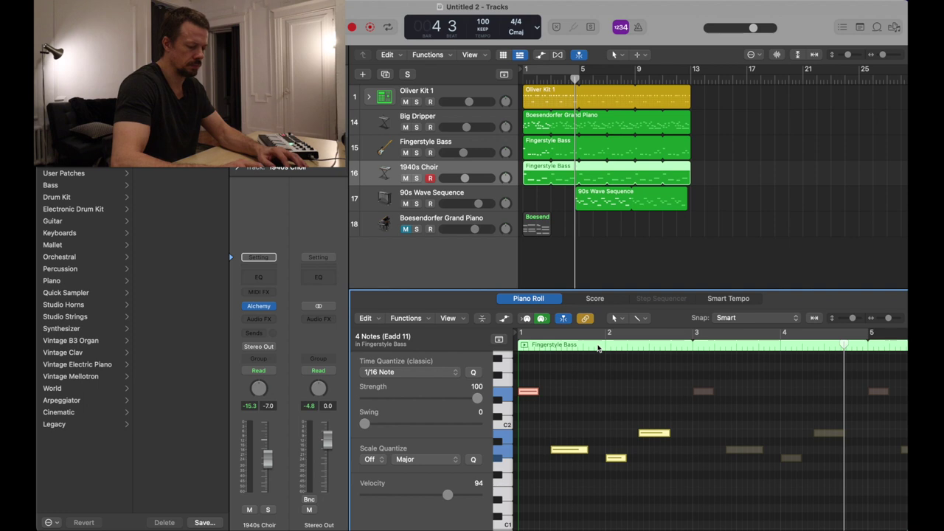
# - Transpose the four notes inside the 1940s Choir region down another 12 semitones and play the arrangement from the beginning
pyautogui.press('super+Down')
pyautogui.press('super+Up')
pyautogui.press('super+Up')
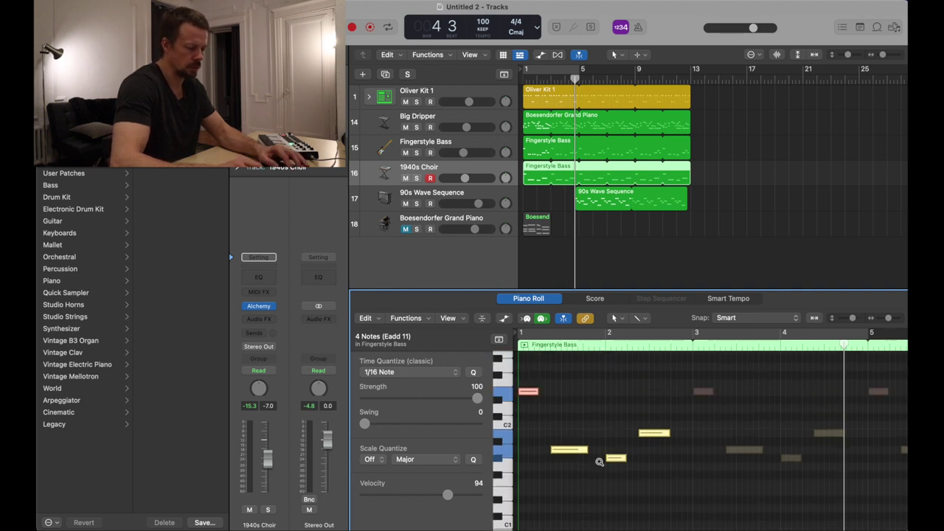
pyautogui.scroll(5, 600, 461)
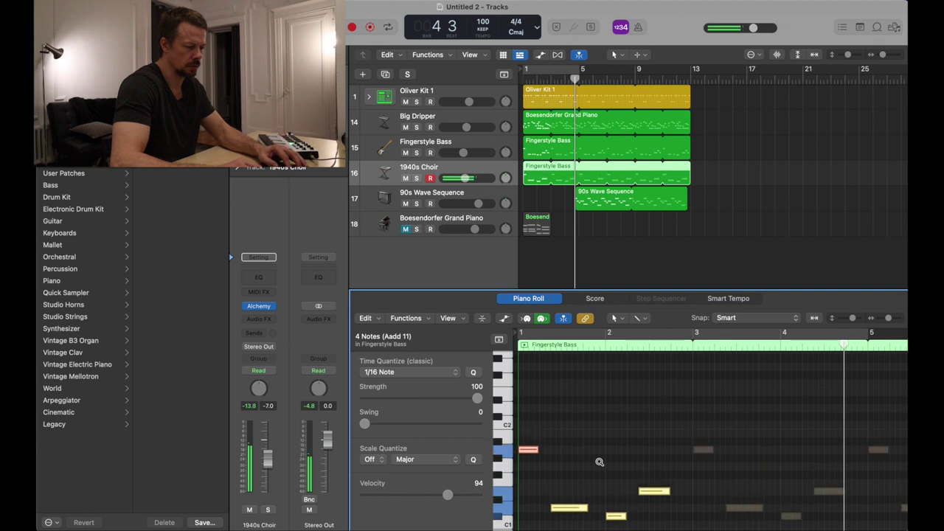
pyautogui.hotkey('alt', 'Down')
pyautogui.hotkey('alt', 'Down')
pyautogui.hotkey('alt', 'Down')
pyautogui.hotkey('alt', 'Down')
pyautogui.hotkey('alt', 'Down')
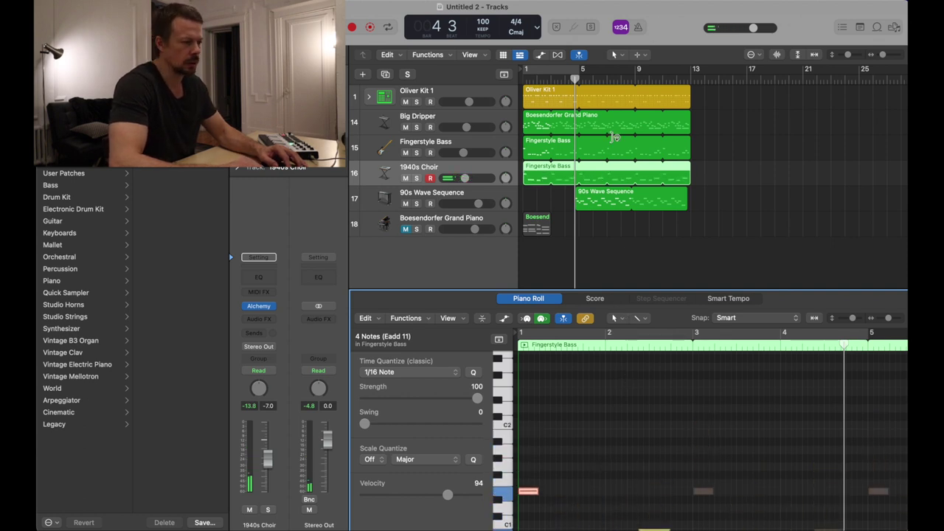
pyautogui.click(583, 65)
pyautogui.press('Return')
pyautogui.press('space')
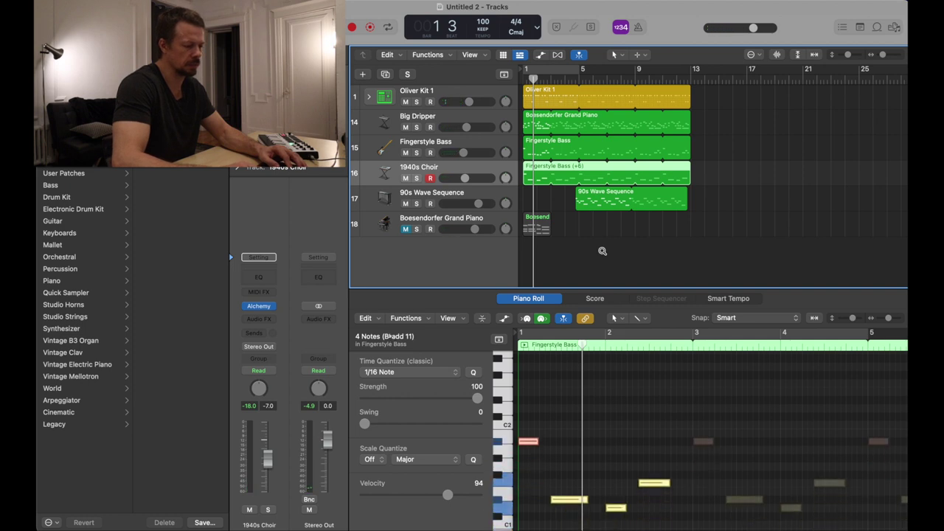
# - Transpose the whole 1940s Choir region up to +24 semitones and play the arrangement from the beginning
pyautogui.hotkey('alt', 'Up')
pyautogui.hotkey('alt', 'Up')
pyautogui.hotkey('alt', 'Up')
pyautogui.hotkey('alt', 'Up')
pyautogui.hotkey('alt', 'Up')
pyautogui.hotkey('alt', 'Up')
pyautogui.hotkey('alt', 'Up')
pyautogui.hotkey('alt', 'Up')
pyautogui.hotkey('alt', 'Up')
pyautogui.hotkey('alt', 'Up')
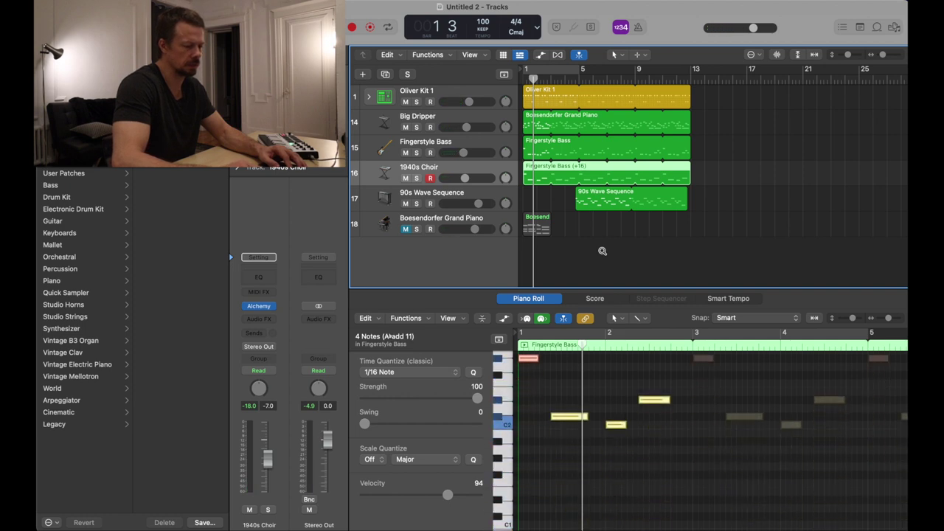
pyautogui.hotkey('alt', 'Up')
pyautogui.hotkey('alt', 'Up')
pyautogui.hotkey('alt', 'Up')
pyautogui.hotkey('alt', 'Up')
pyautogui.hotkey('alt', 'Up')
pyautogui.hotkey('alt', 'Up')
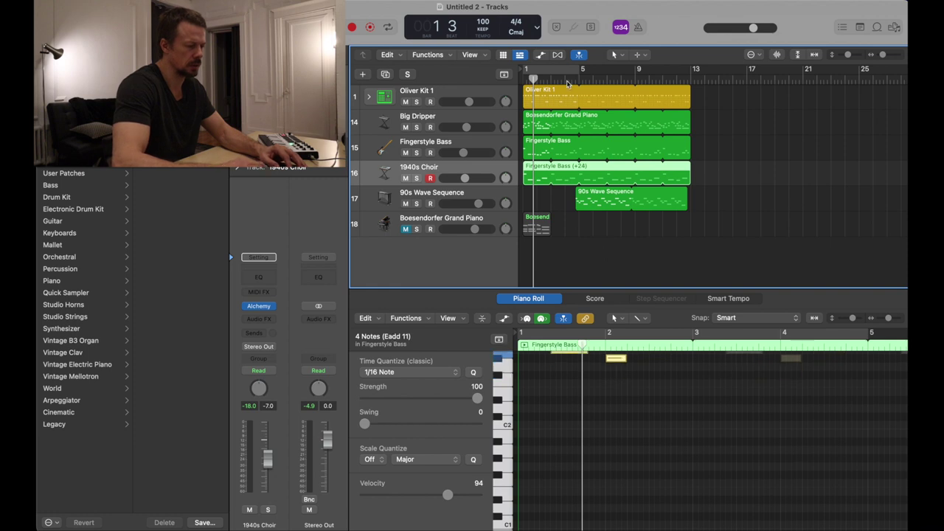
pyautogui.press('space')
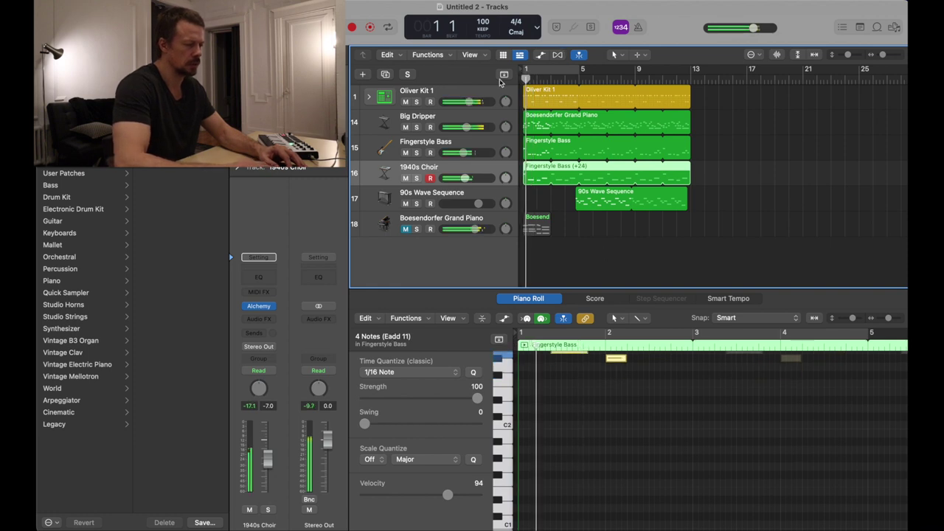
# - Lower the 1940s Choir volume to -10.6 dB and turn down the 90s Wave Sequence track during playback
pyautogui.moveTo(465, 178); pyautogui.dragTo(461, 177)
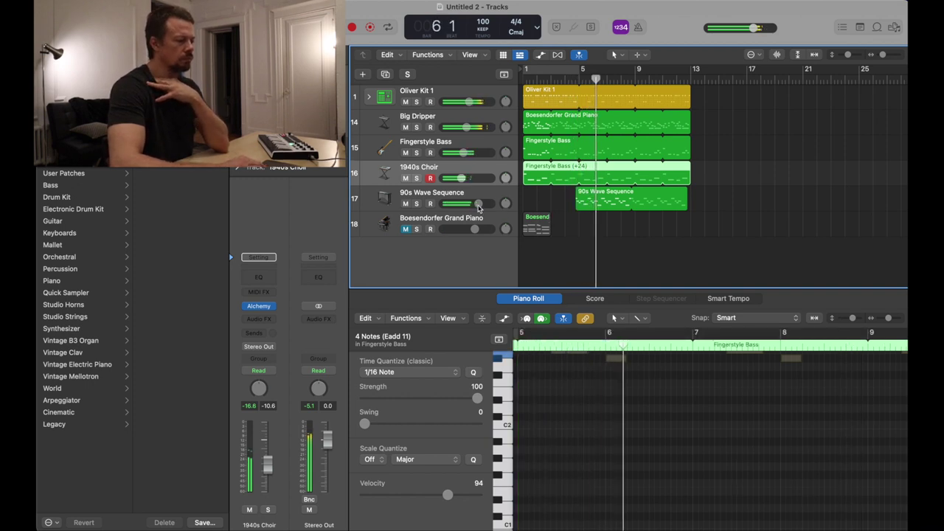
pyautogui.moveTo(477, 206); pyautogui.dragTo(466, 205)
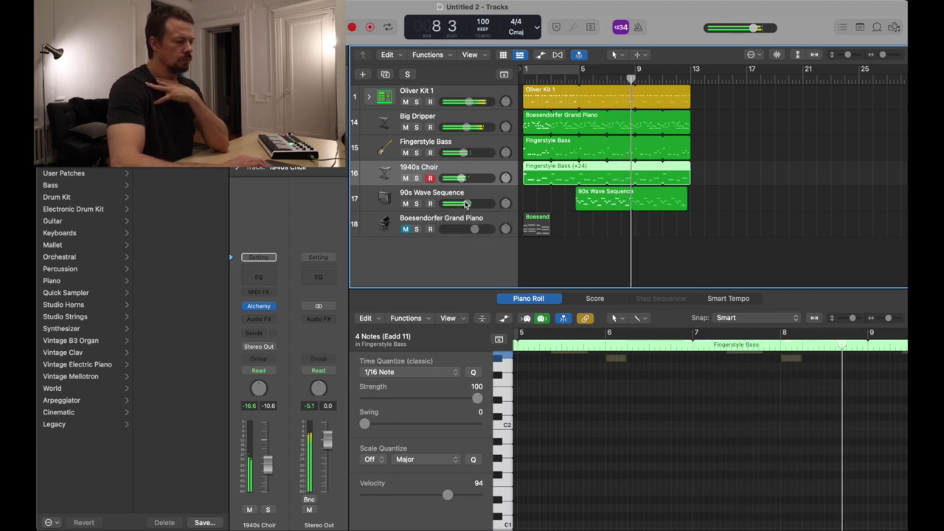